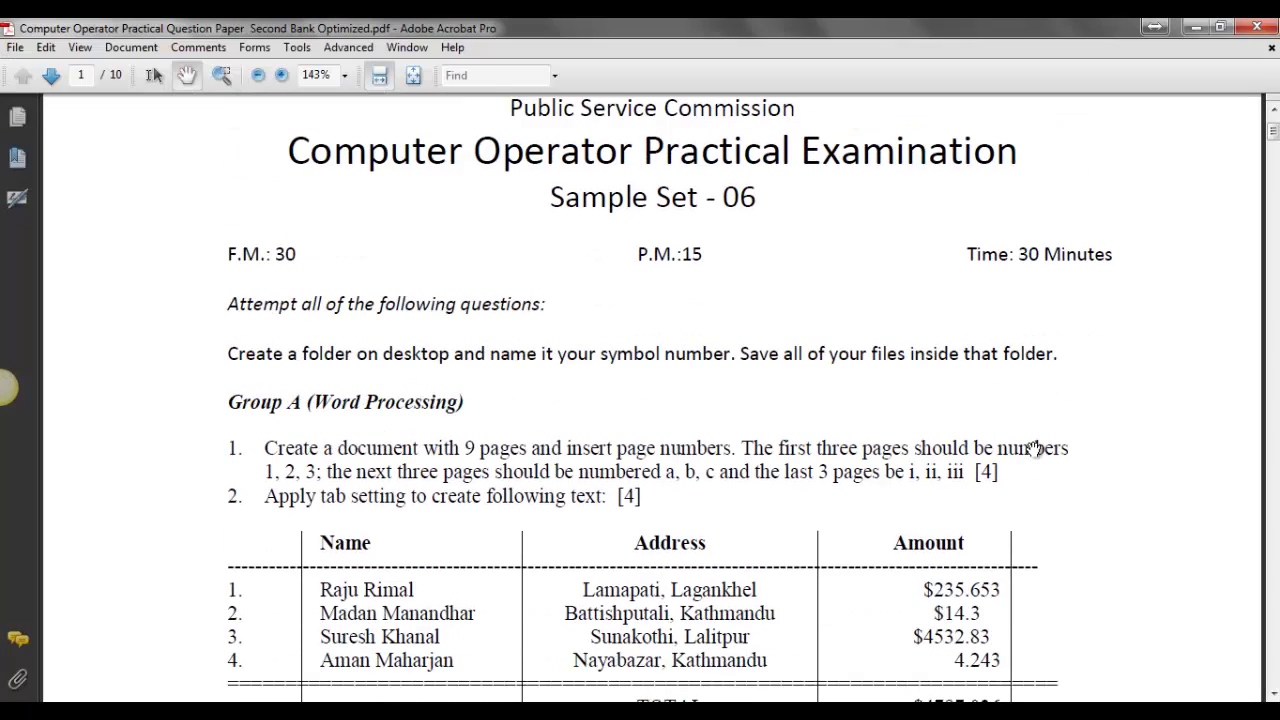
pyautogui.scroll(-6, 1035, 448)
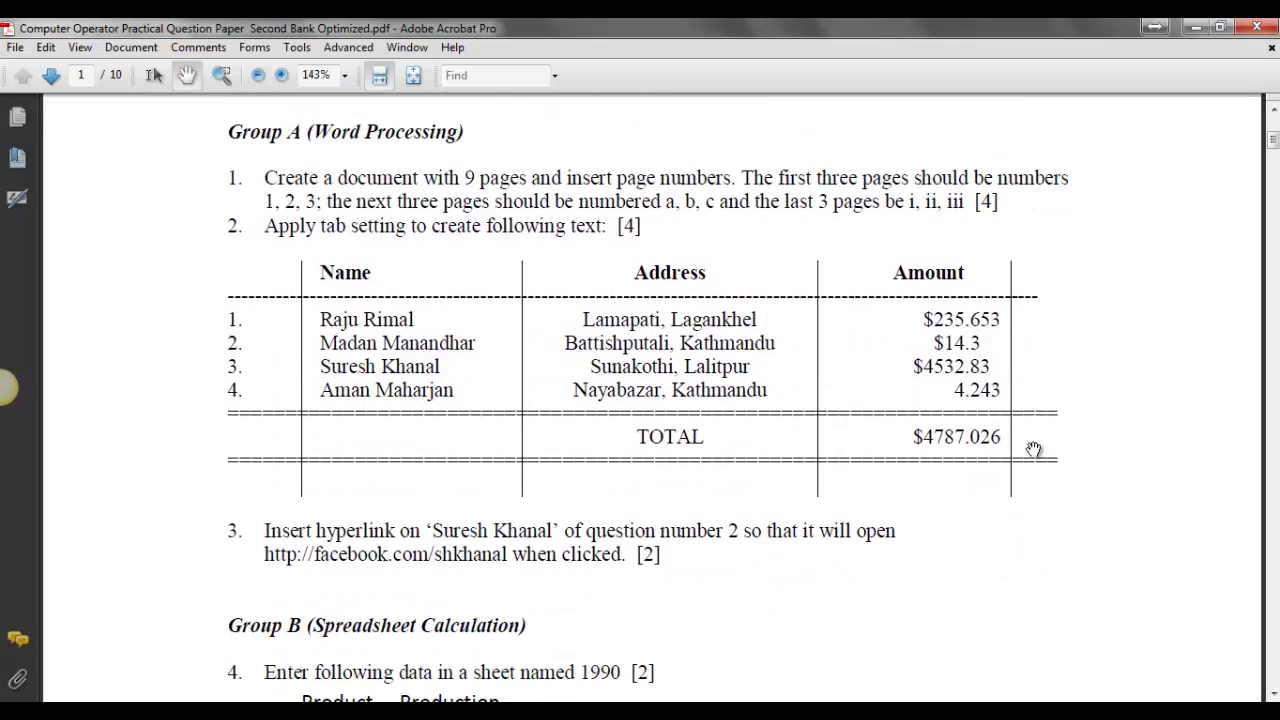
# Scroll through the exam PDF to read the Group A word-processing questions.
pyautogui.scroll(2, 1034, 450)
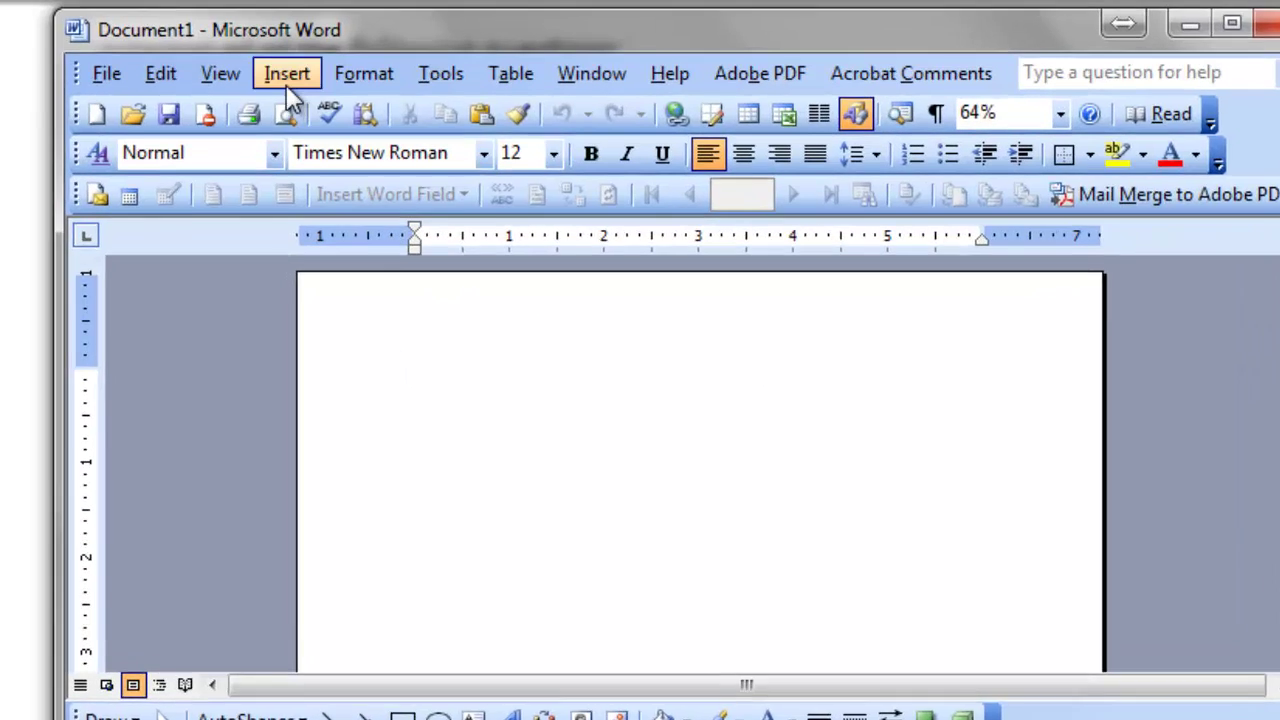
# Add right-aligned page numbers in the footer of every page, including the first page.
pyautogui.click(279, 67)
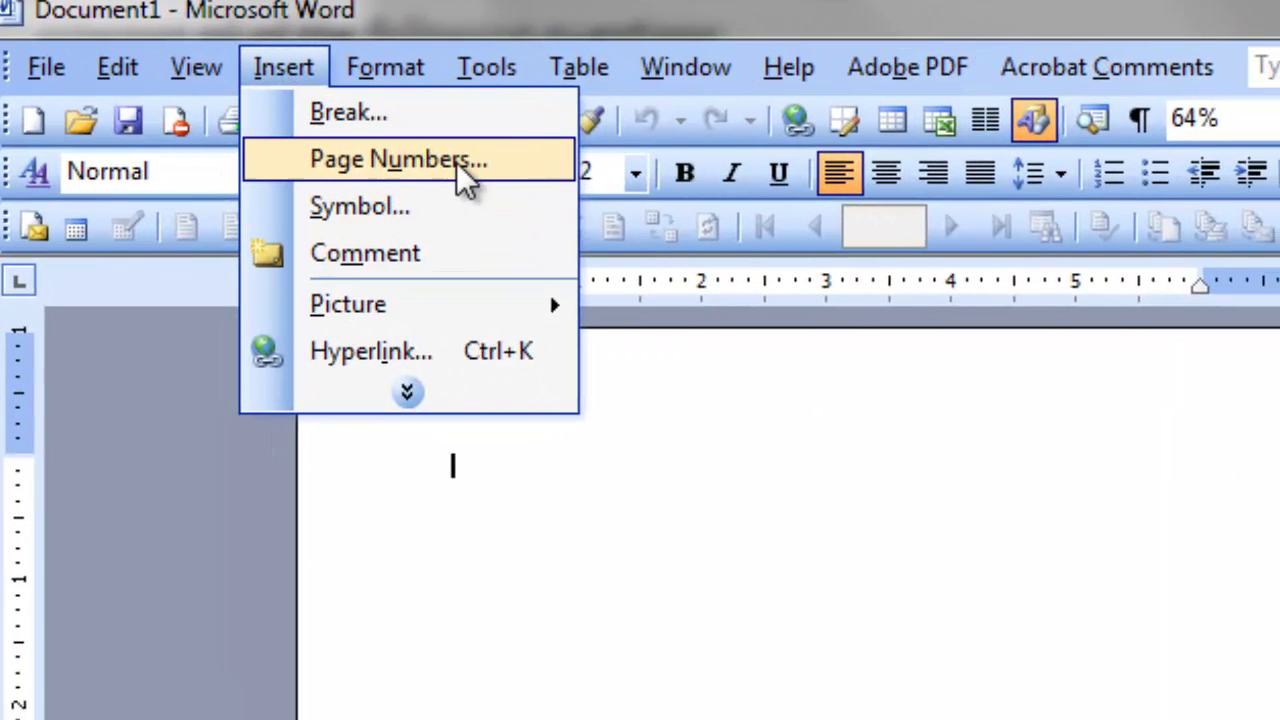
pyautogui.click(470, 192)
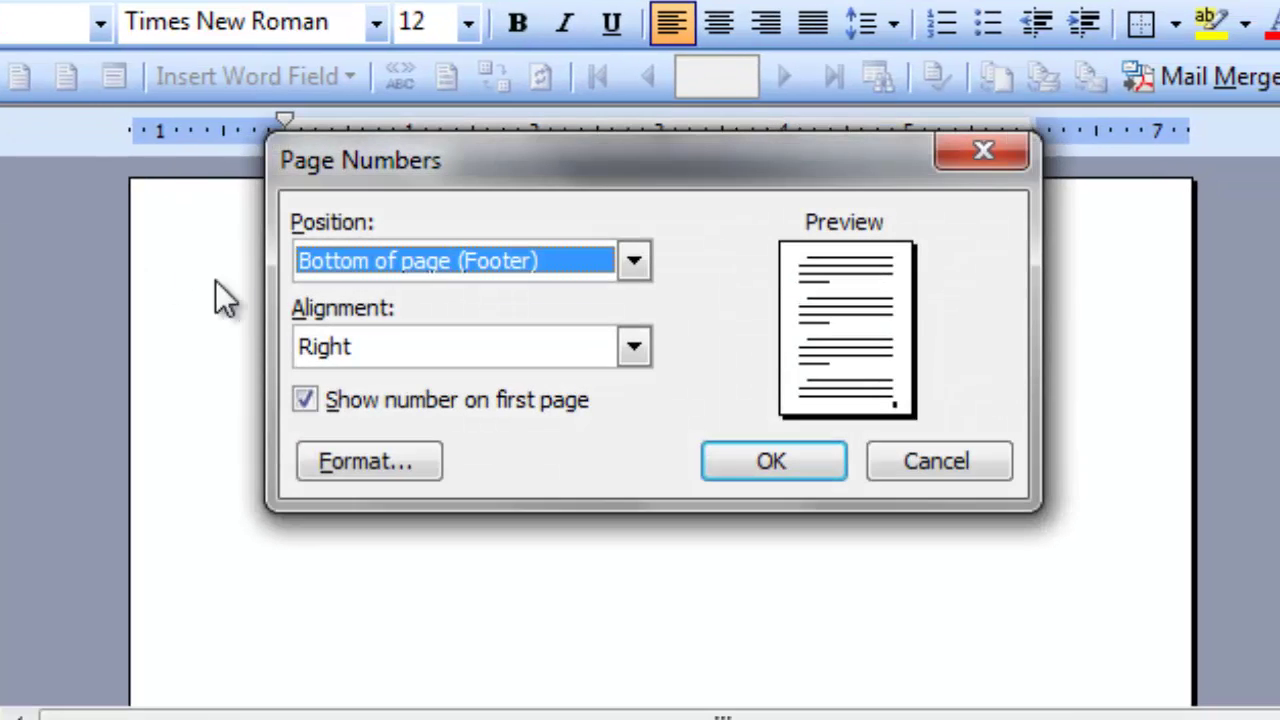
pyautogui.click(622, 253)
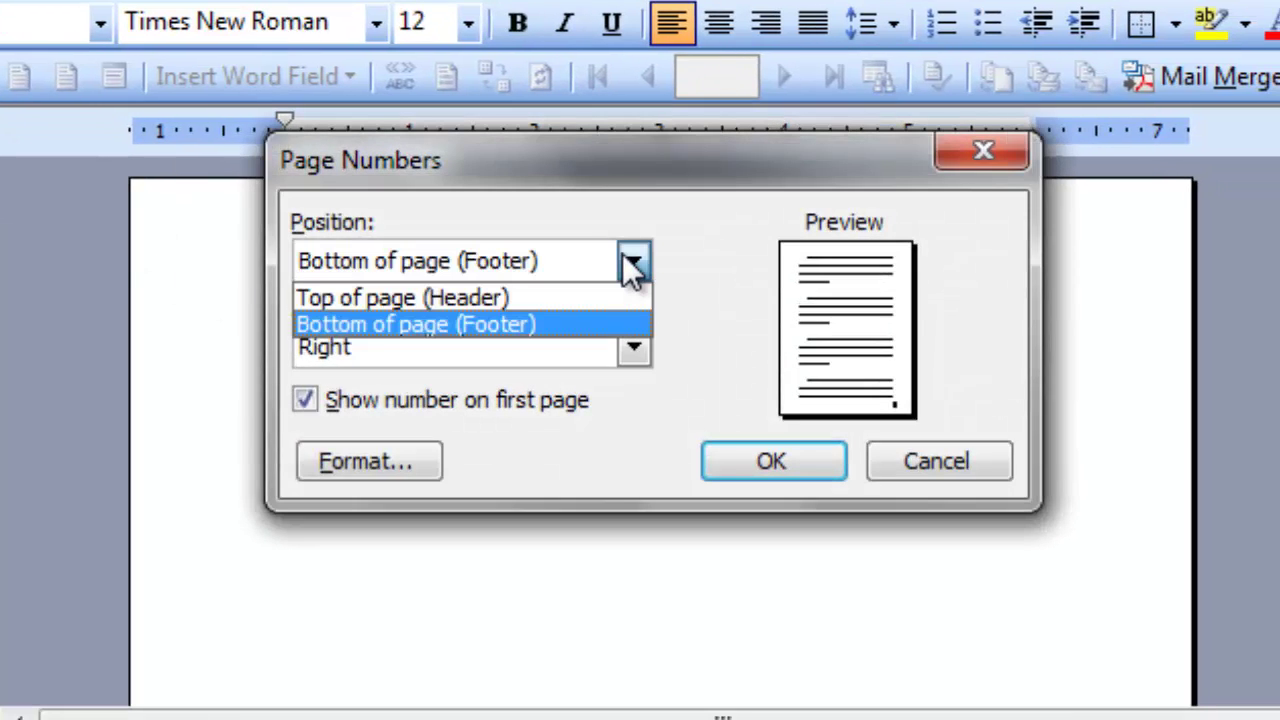
pyautogui.click(622, 253)
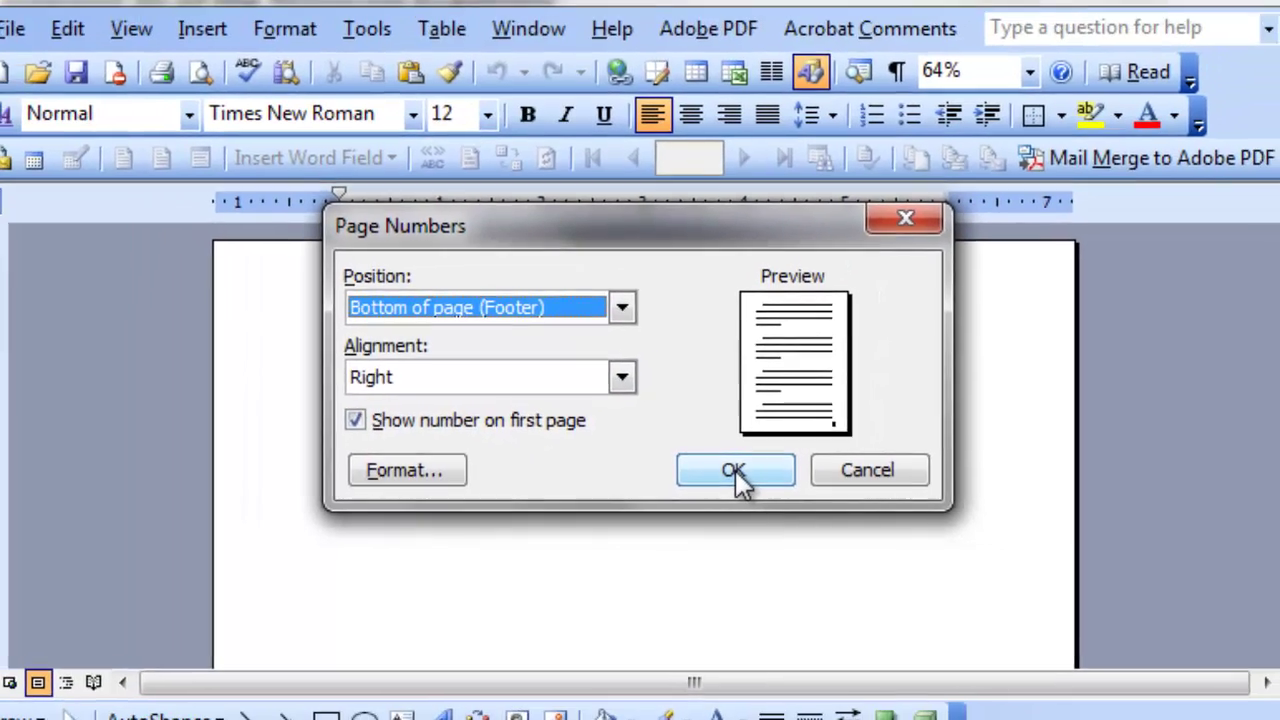
pyautogui.click(735, 471)
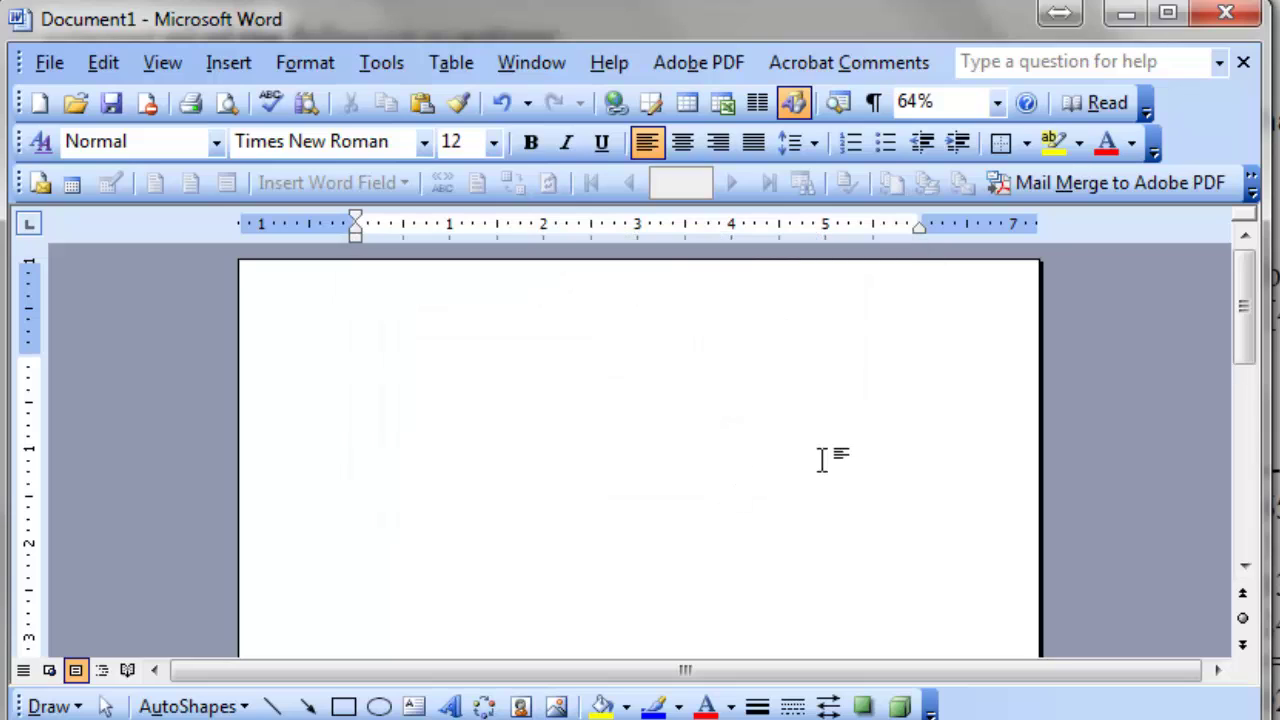
pyautogui.scroll(-10, 822, 459)
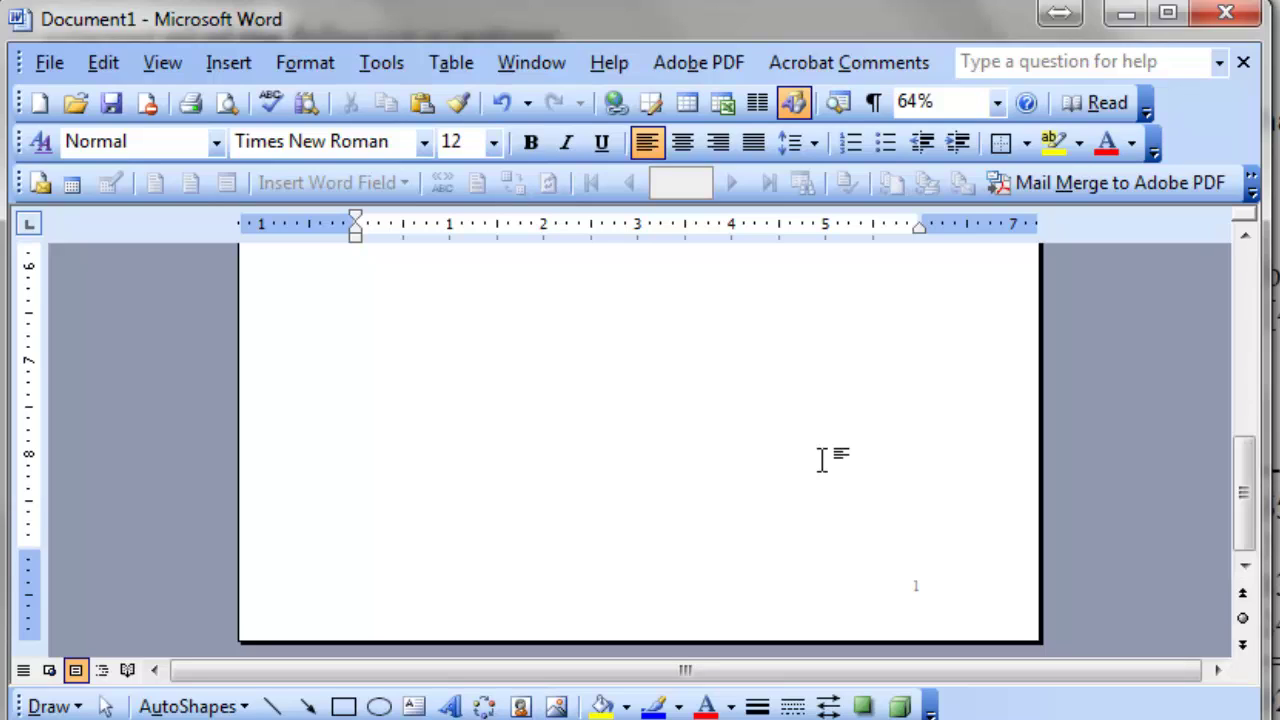
pyautogui.scroll(-3, 822, 459)
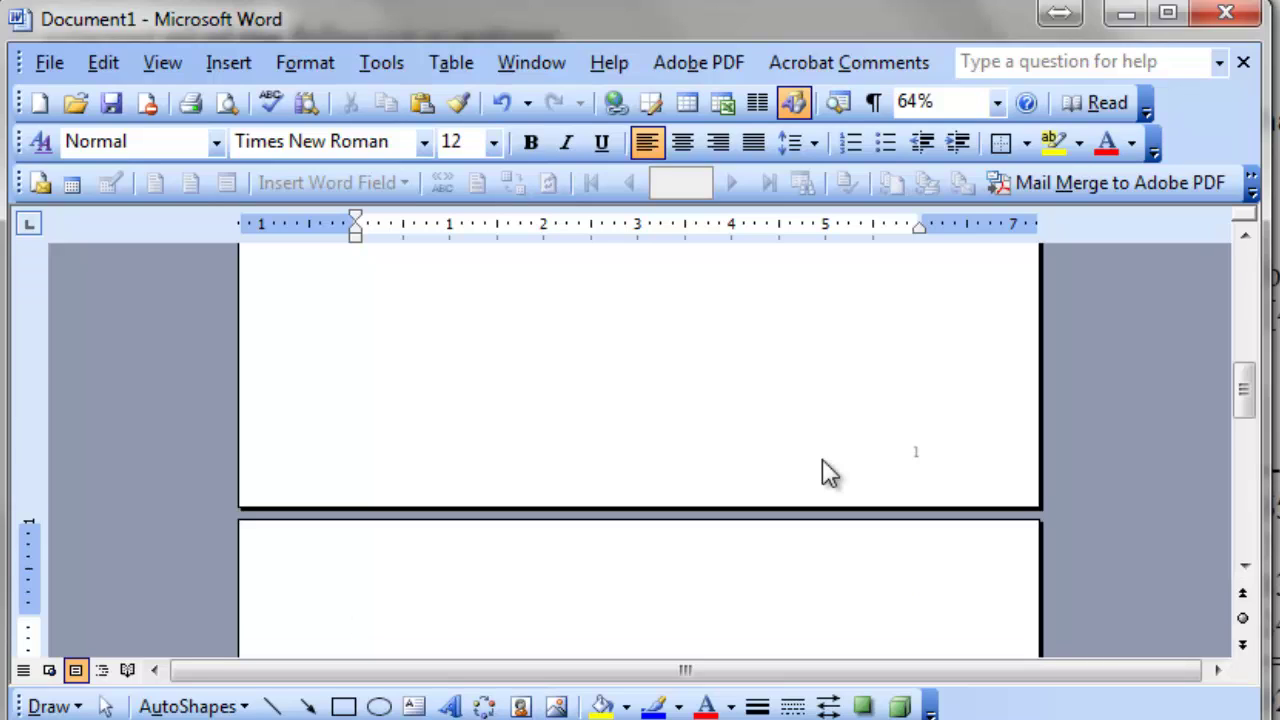
pyautogui.scroll(-20, 822, 460)
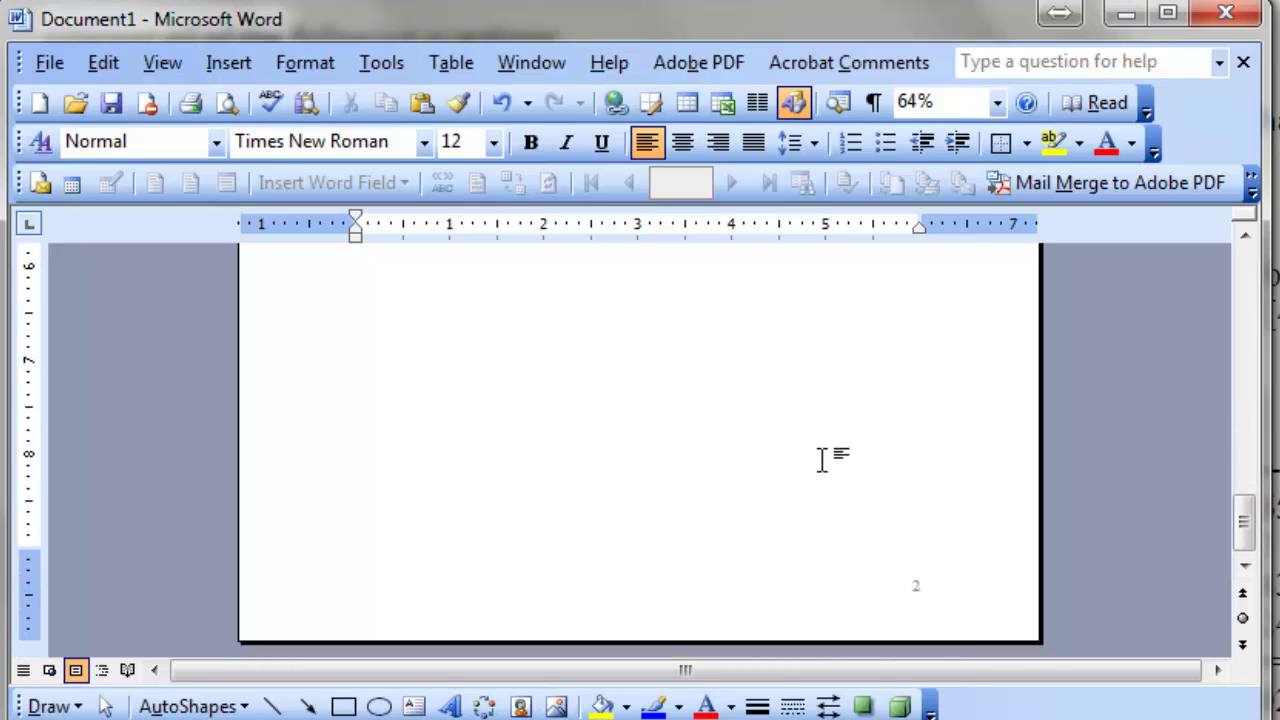
pyautogui.scroll(-3, 825, 465)
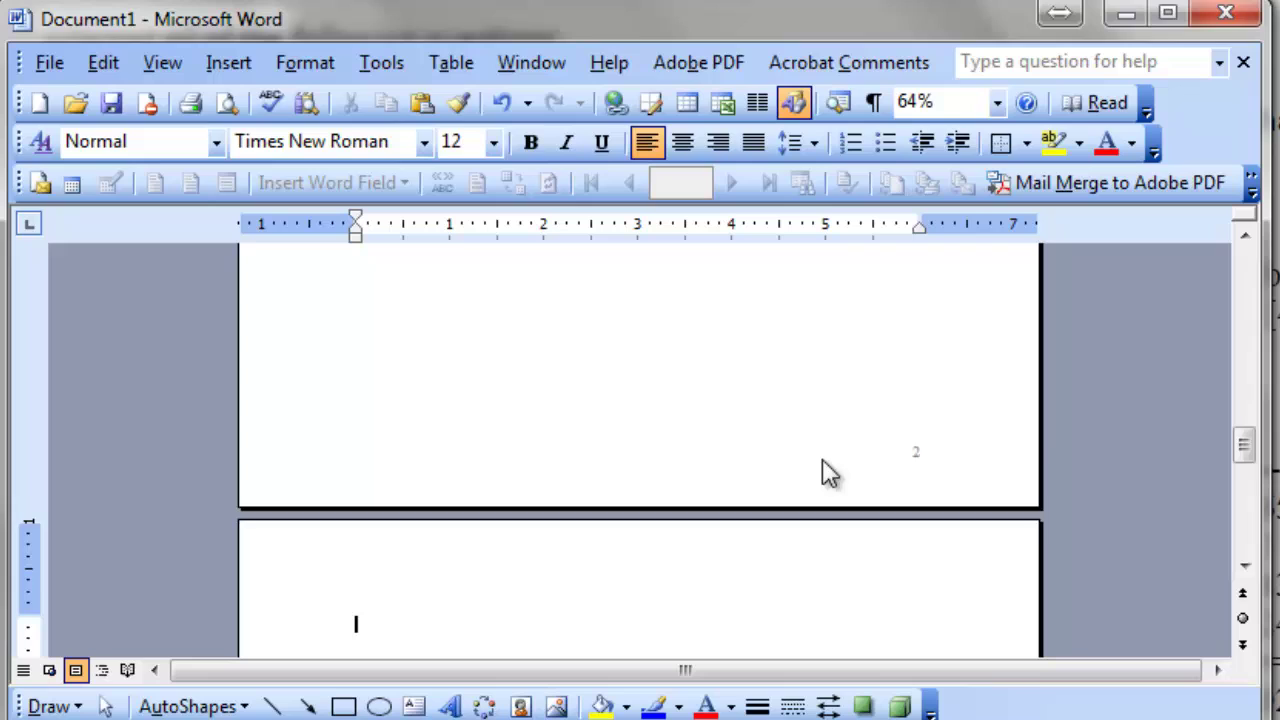
pyautogui.scroll(-8, 823, 463)
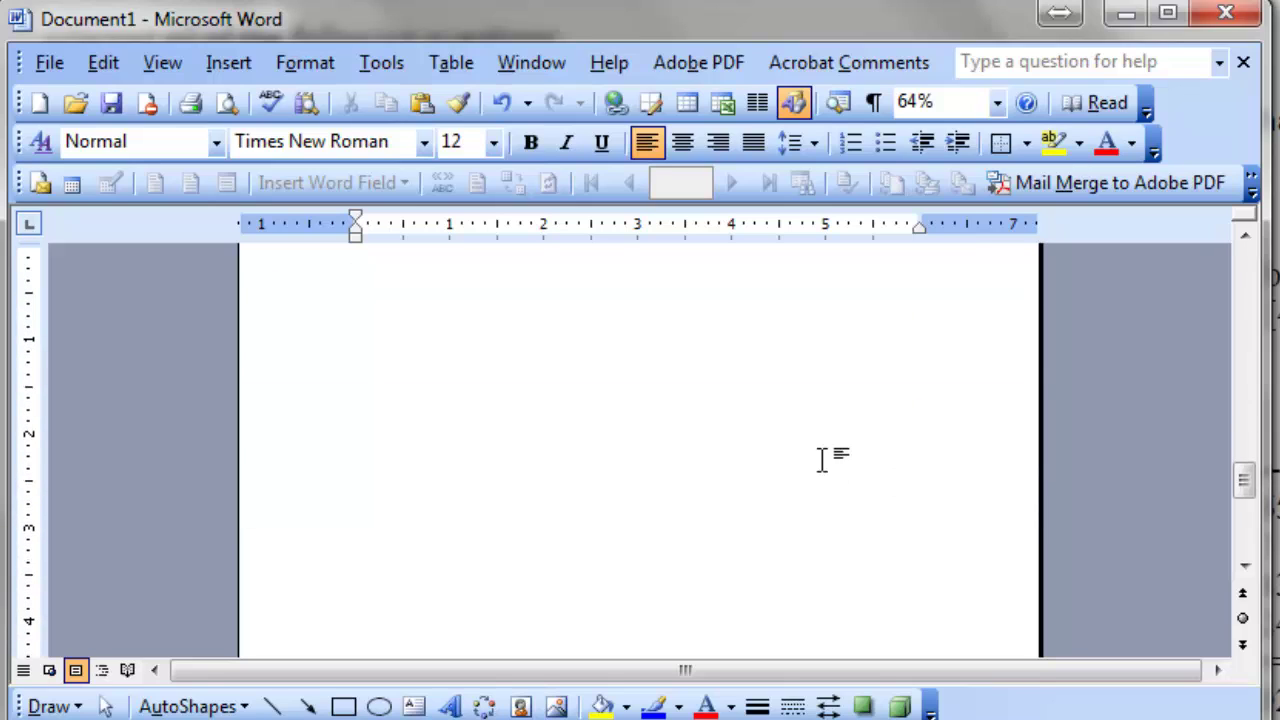
pyautogui.scroll(3, 822, 459)
pyautogui.scroll(-15, 822, 459)
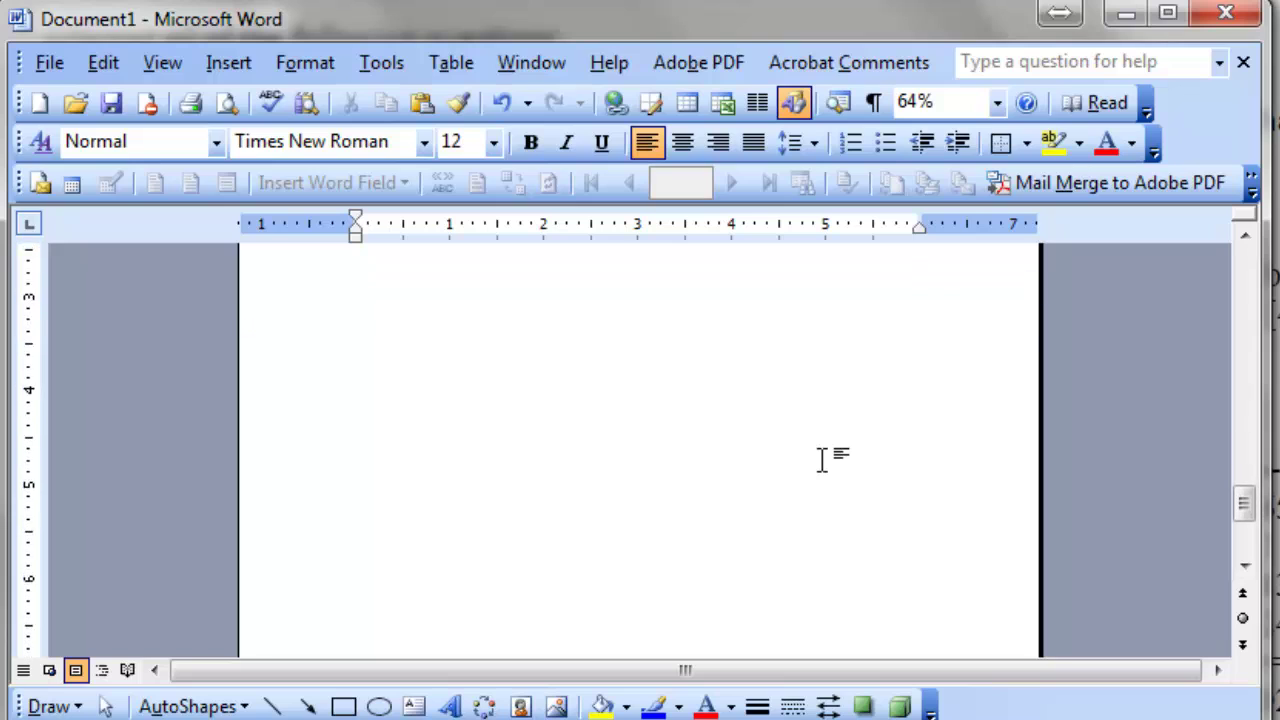
pyautogui.scroll(-1, 822, 459)
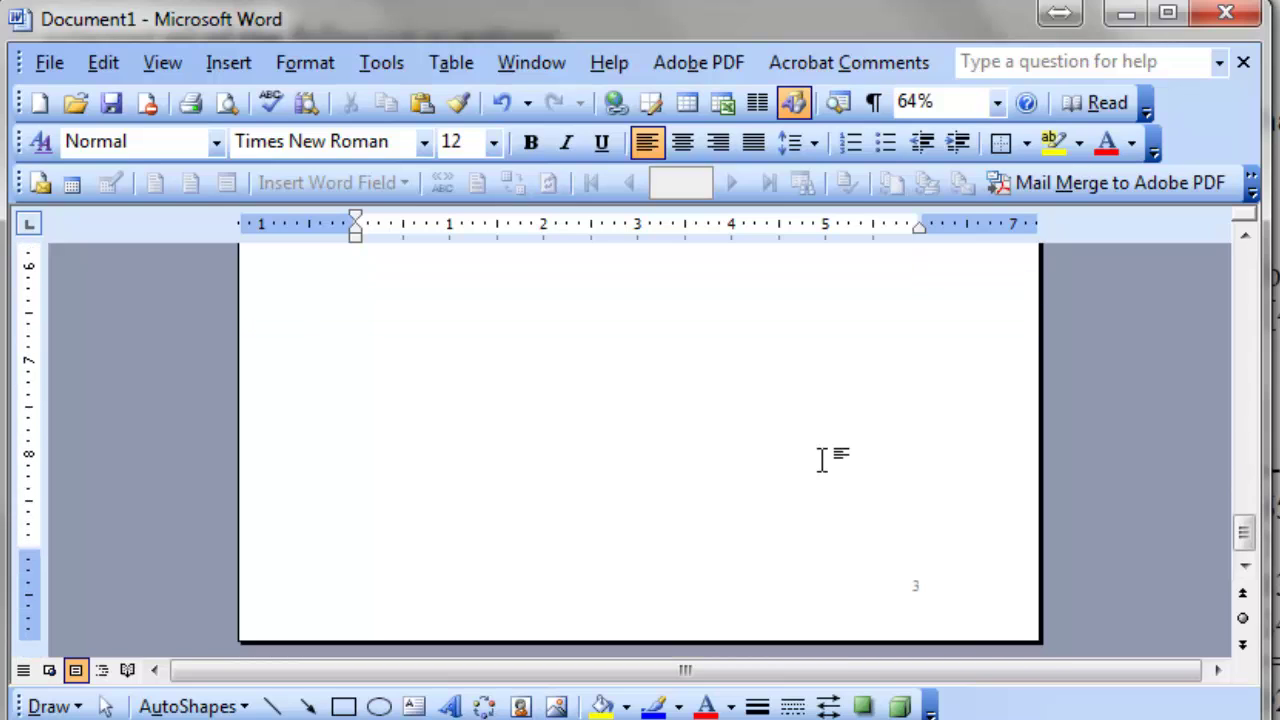
pyautogui.scroll(-8, 822, 459)
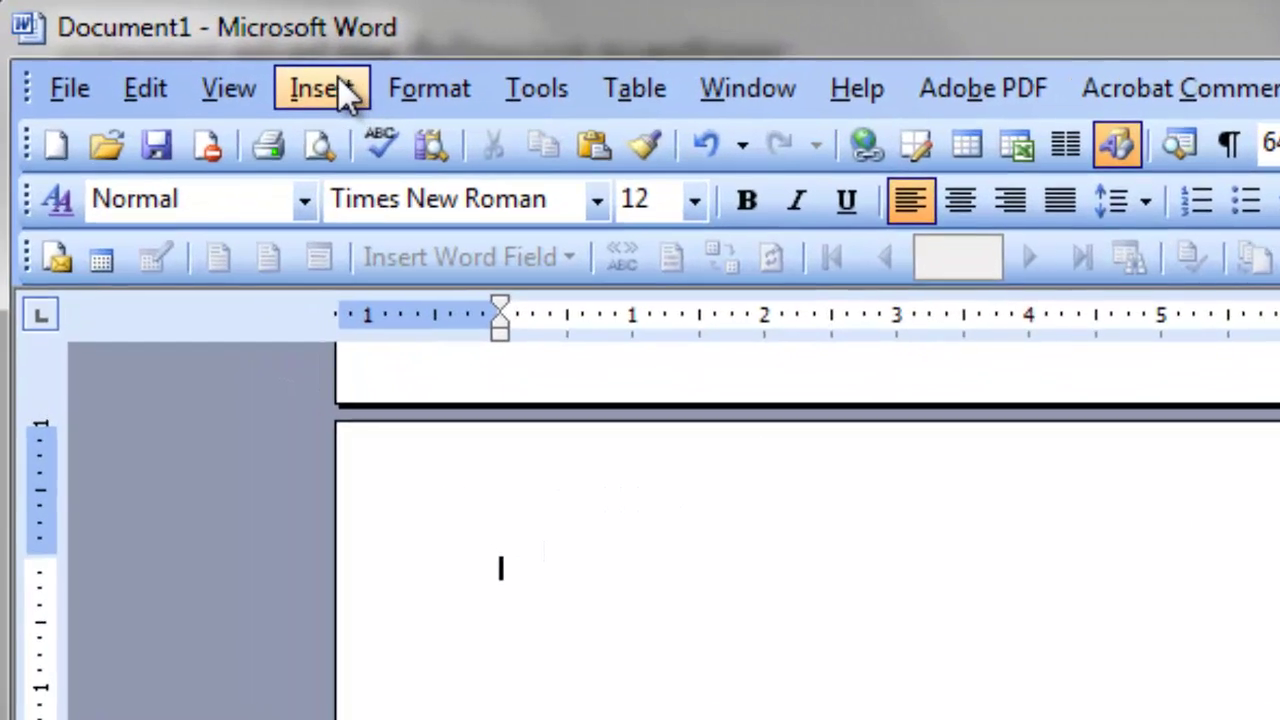
# Insert a next-page section break so a new page 4 begins.
pyautogui.click(228, 62)
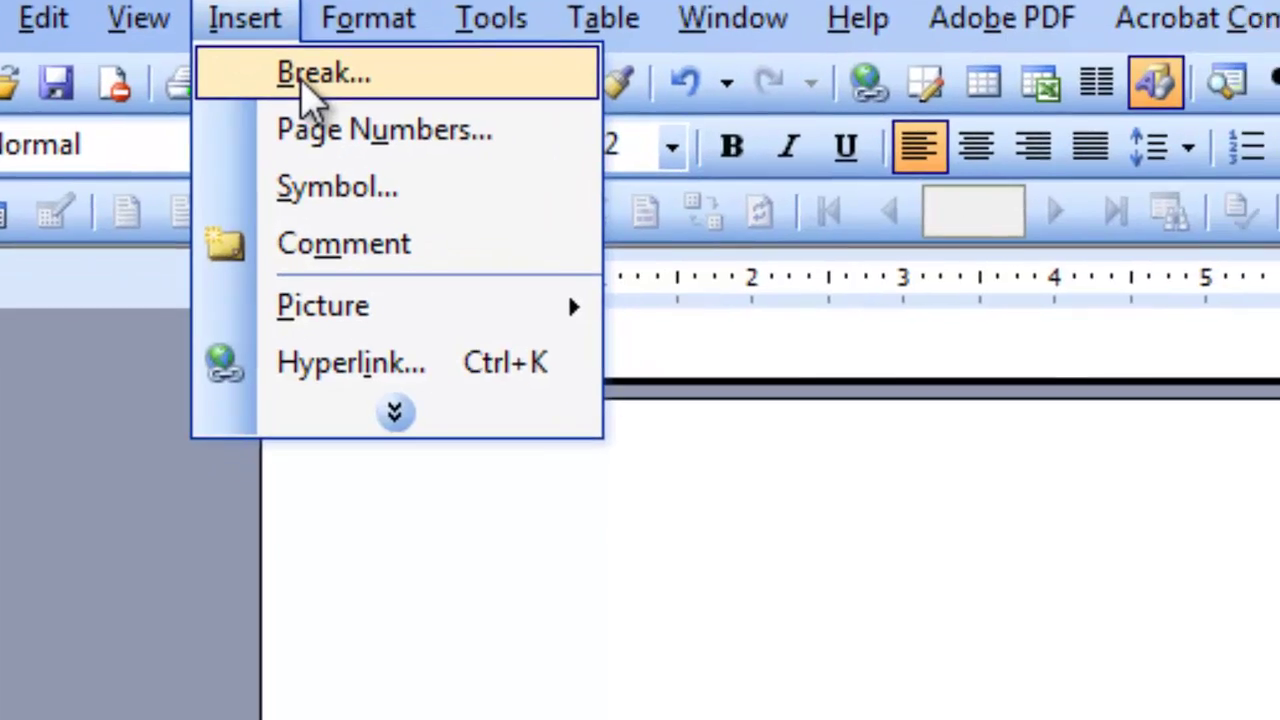
pyautogui.click(428, 160)
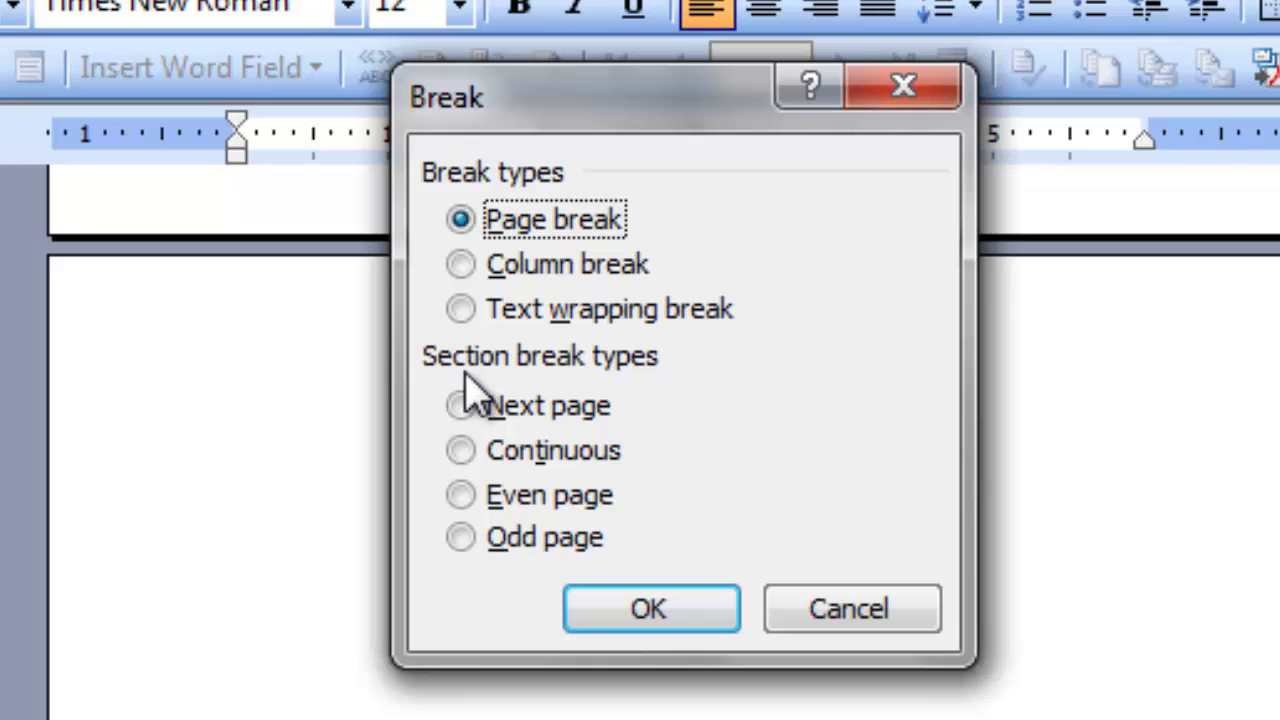
pyautogui.click(463, 408)
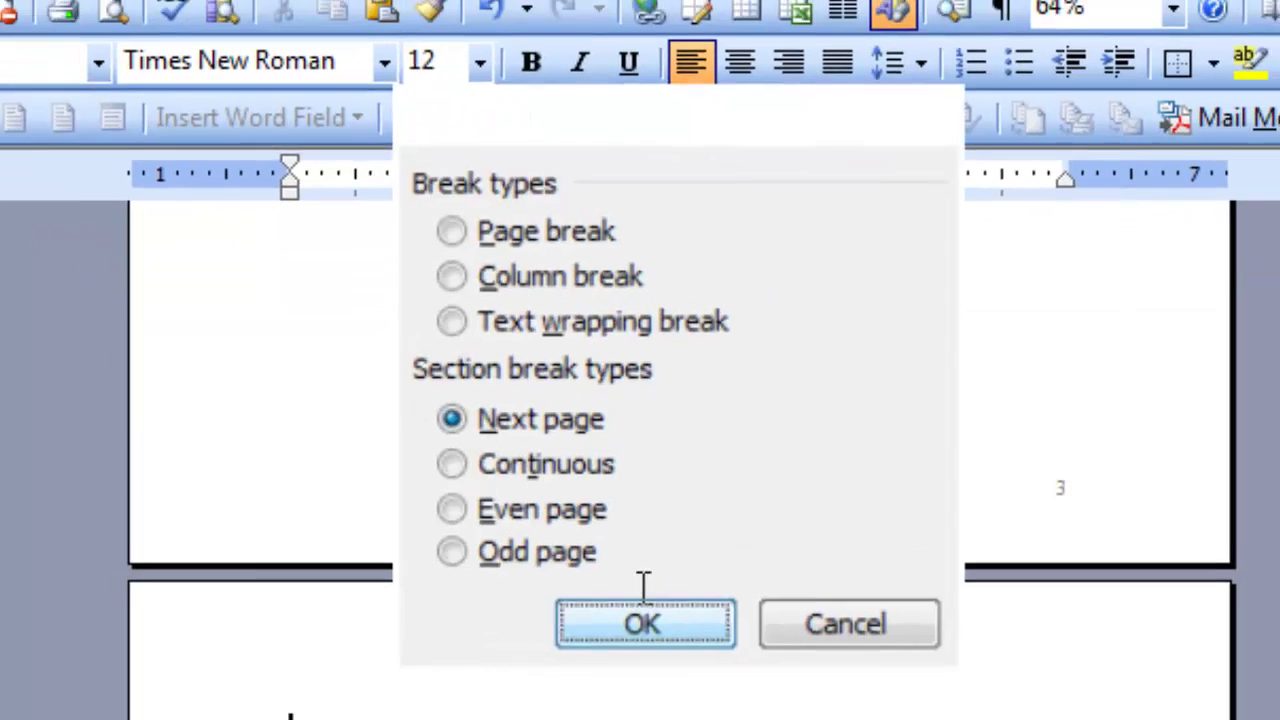
pyautogui.click(650, 615)
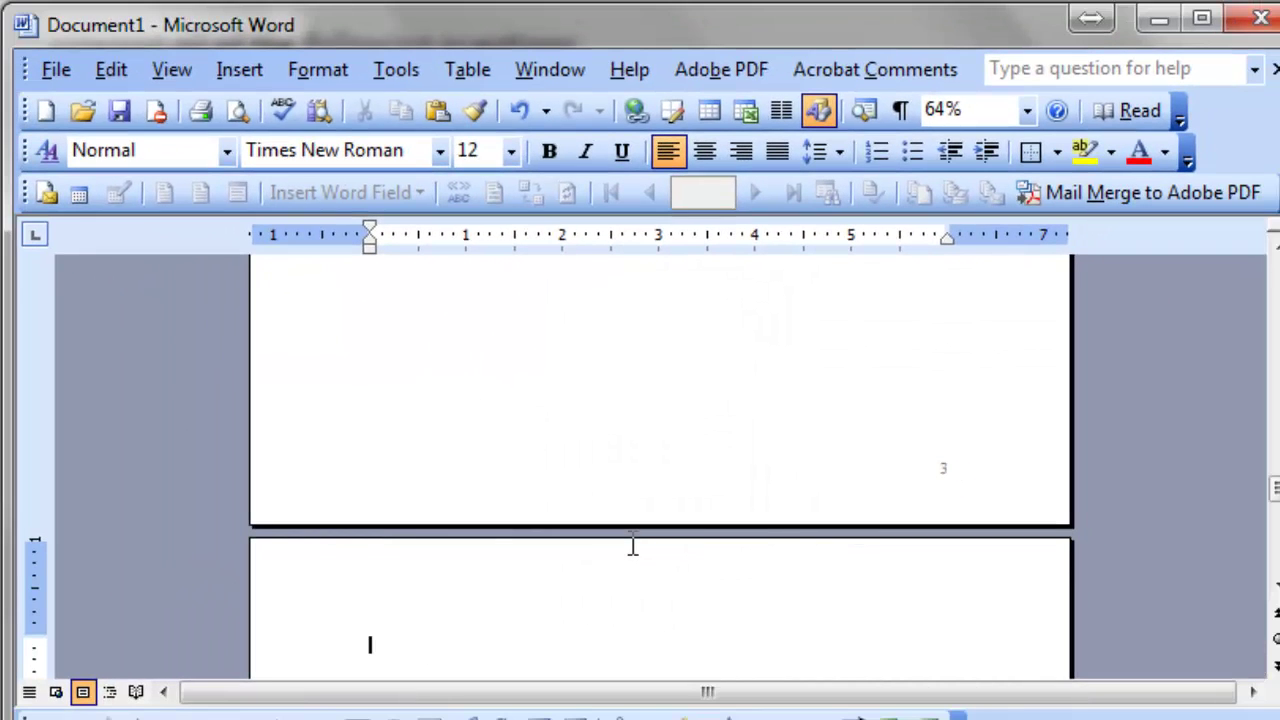
pyautogui.scroll(-8, 774, 514)
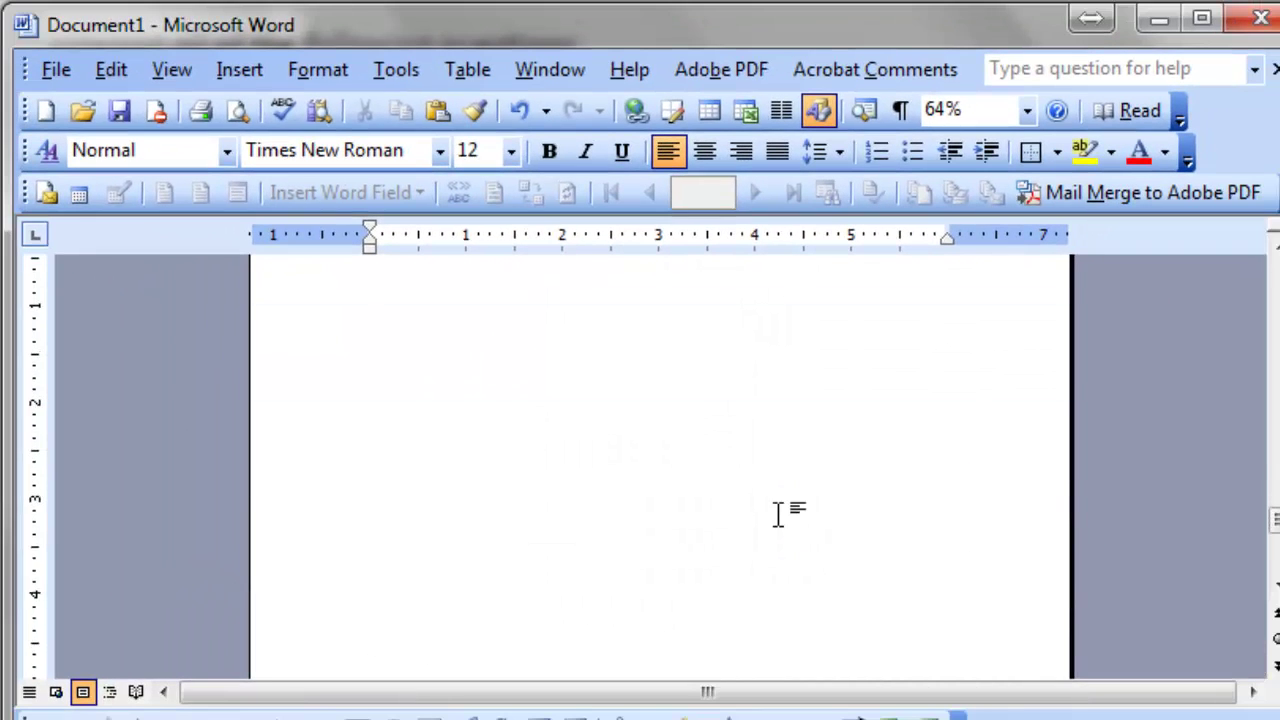
pyautogui.scroll(-5, 778, 514)
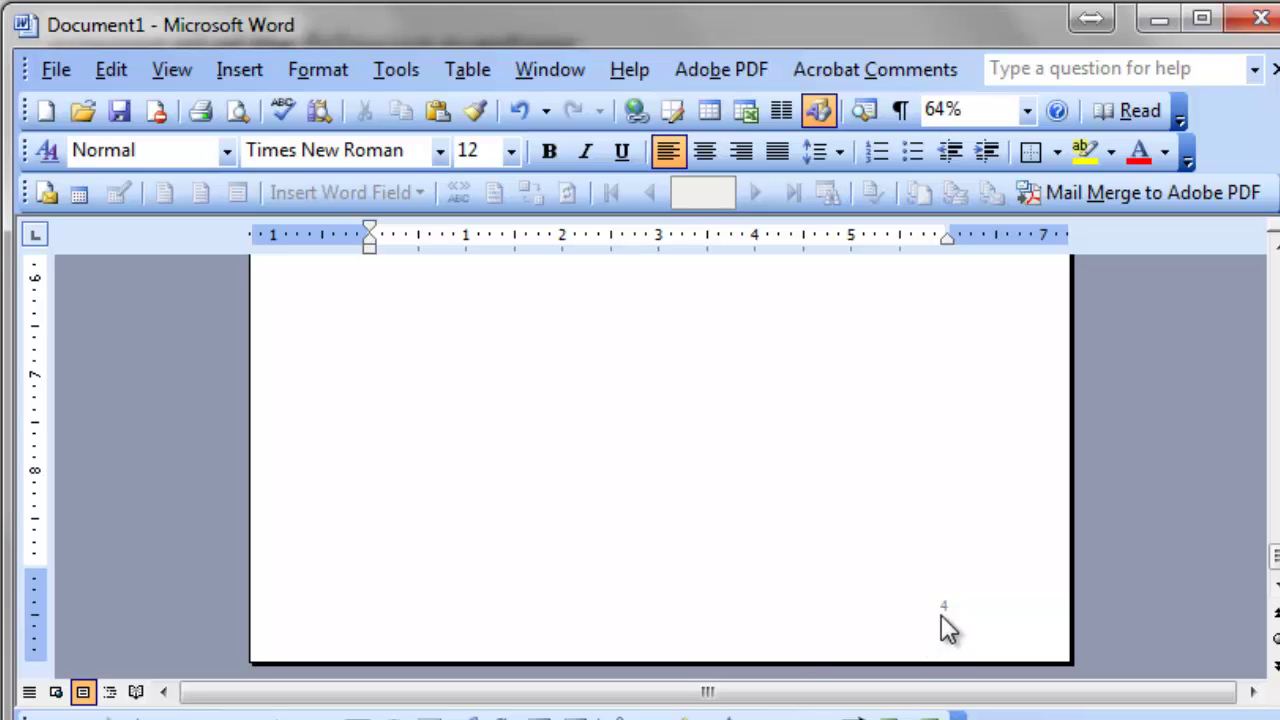
# Open the Section 2 footer, move the Header and Footer toolbar aside, and unlink it from the previous section.
pyautogui.doubleClick(945, 607)
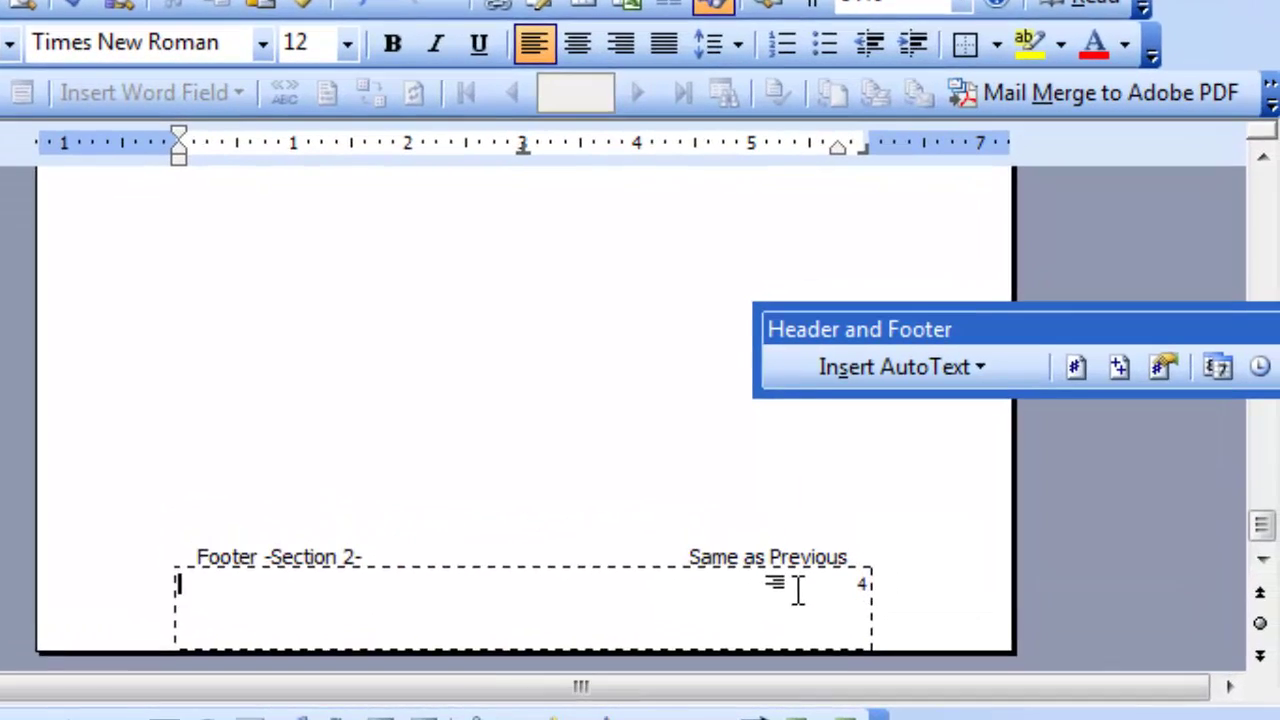
pyautogui.moveTo(1069, 330); pyautogui.dragTo(583, 276)
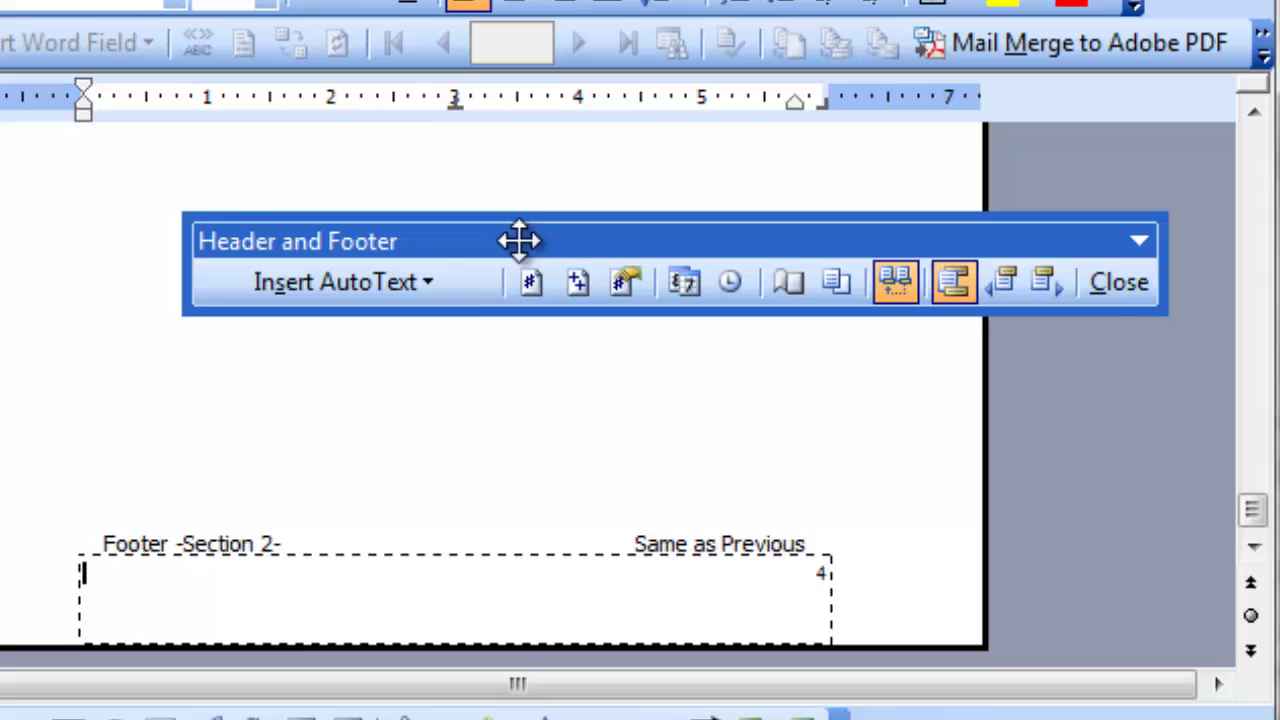
pyautogui.moveTo(519, 240); pyautogui.dragTo(427, 230)
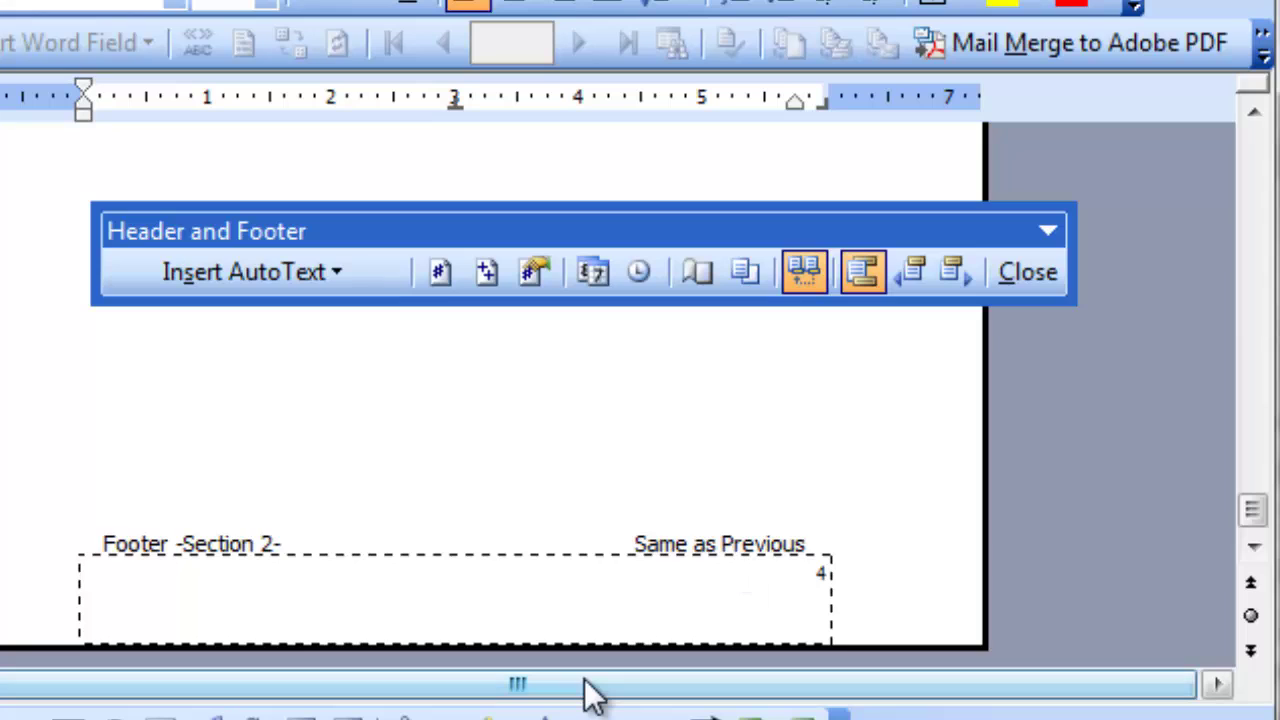
pyautogui.click(806, 272)
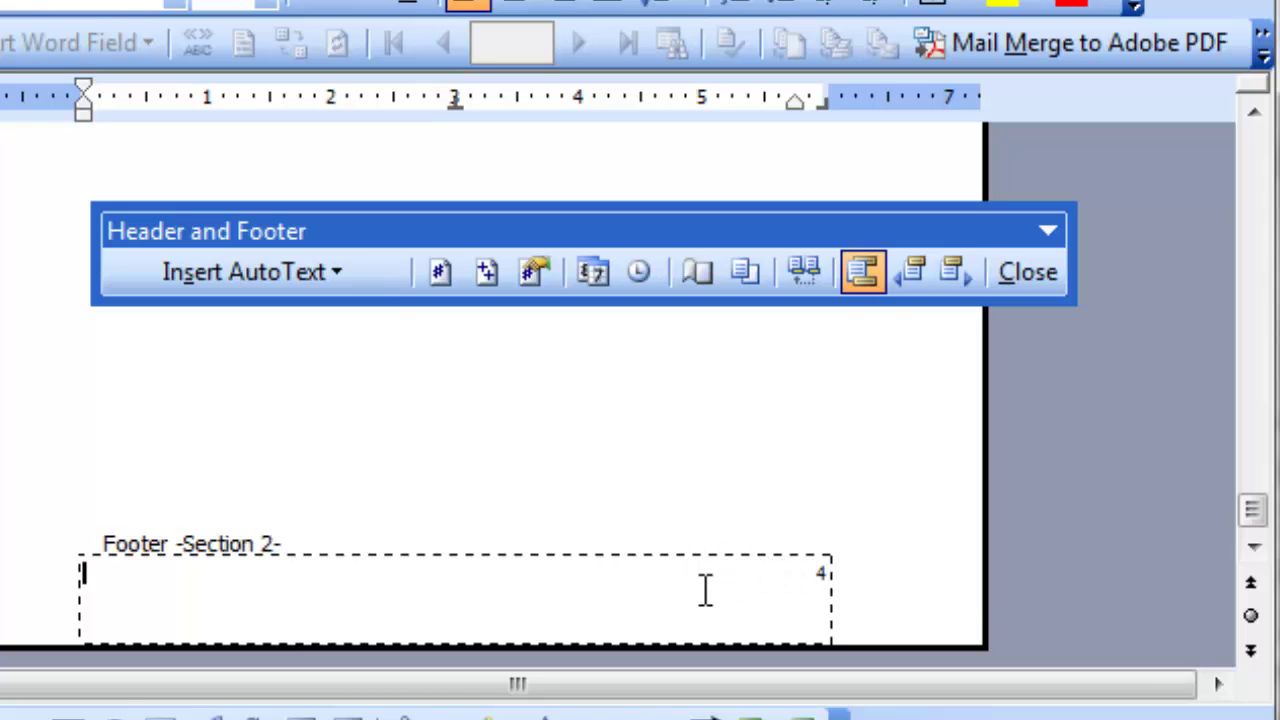
# Select the page number 4 frame in the Section 2 footer.
pyautogui.click(820, 572)
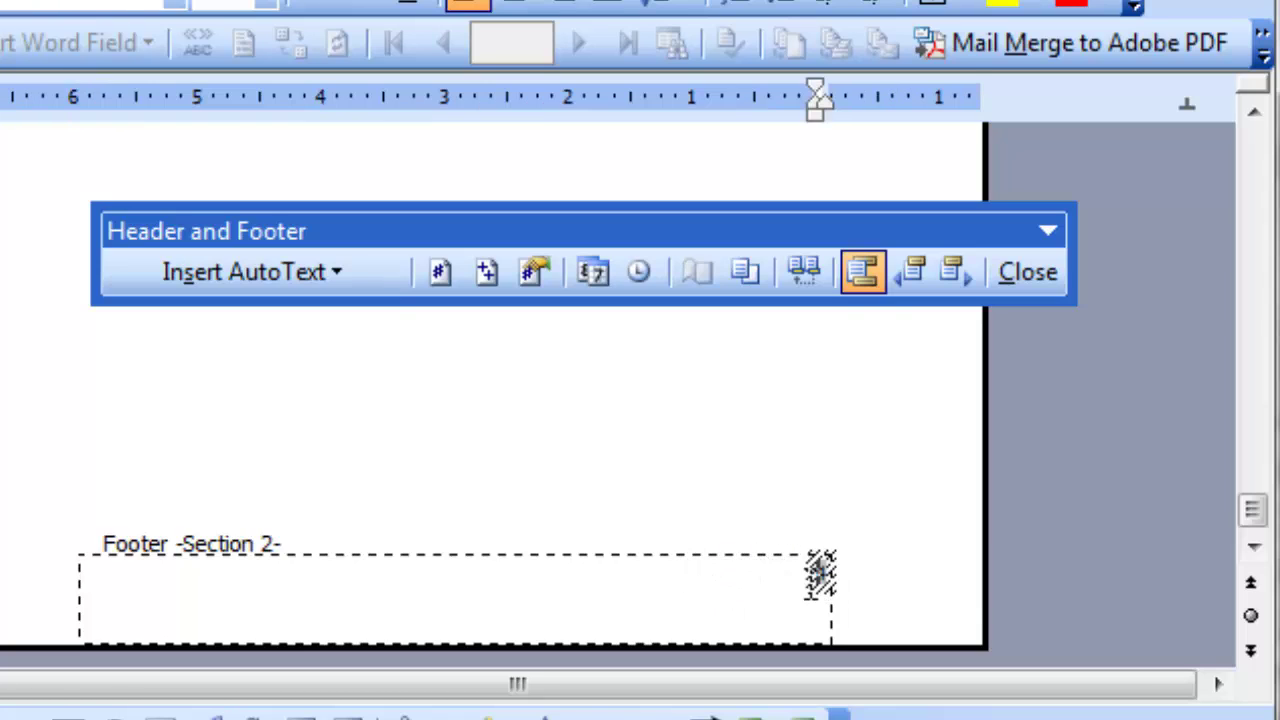
pyautogui.doubleClick(812, 572)
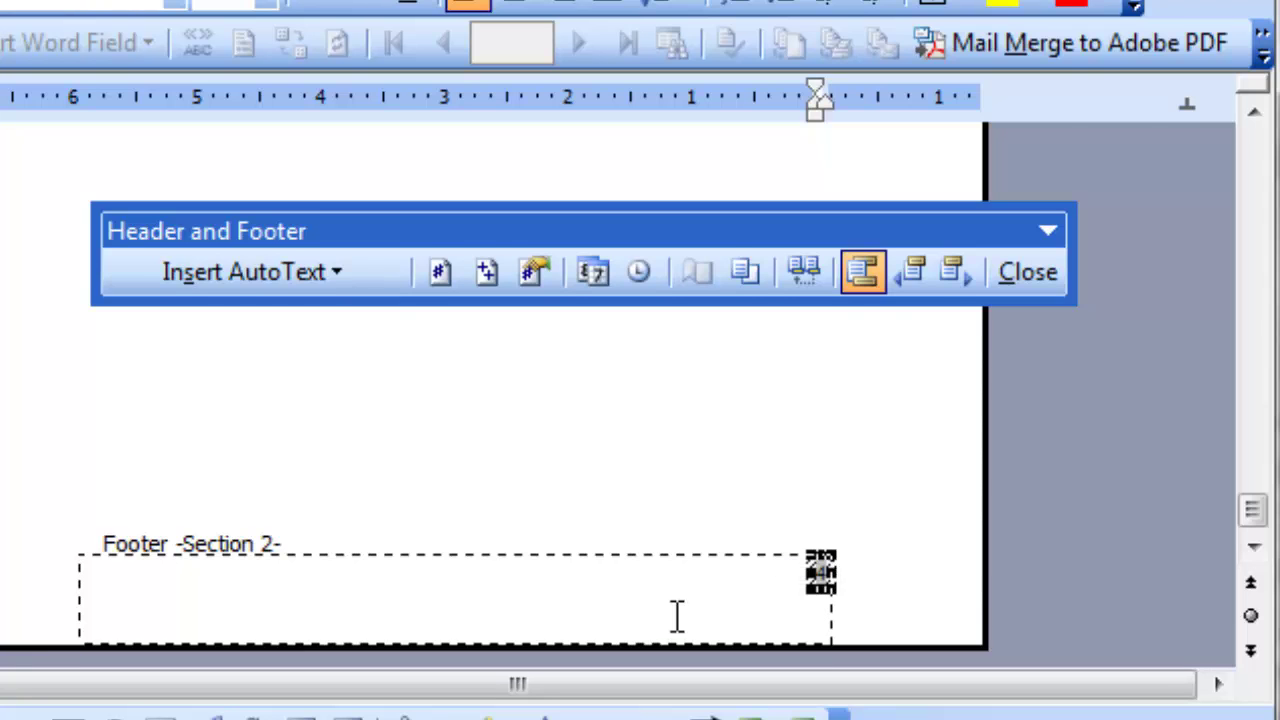
pyautogui.scroll(5, 677, 615)
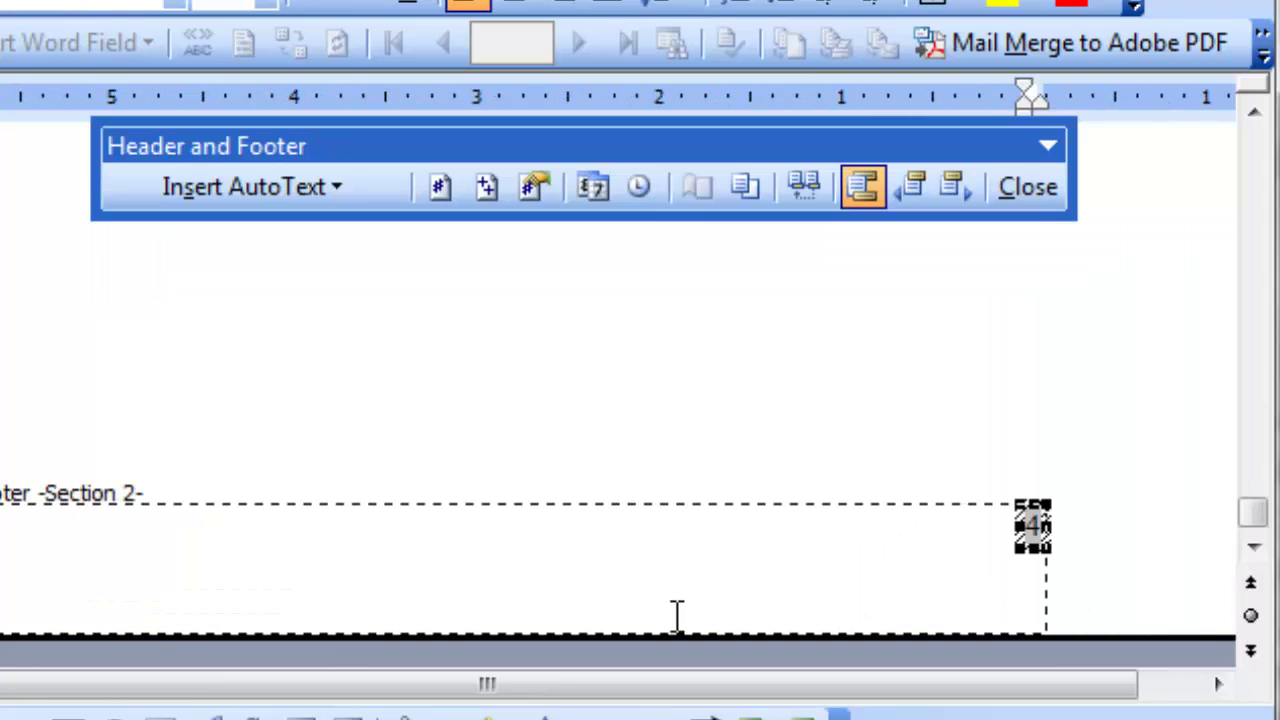
pyautogui.click(997, 562)
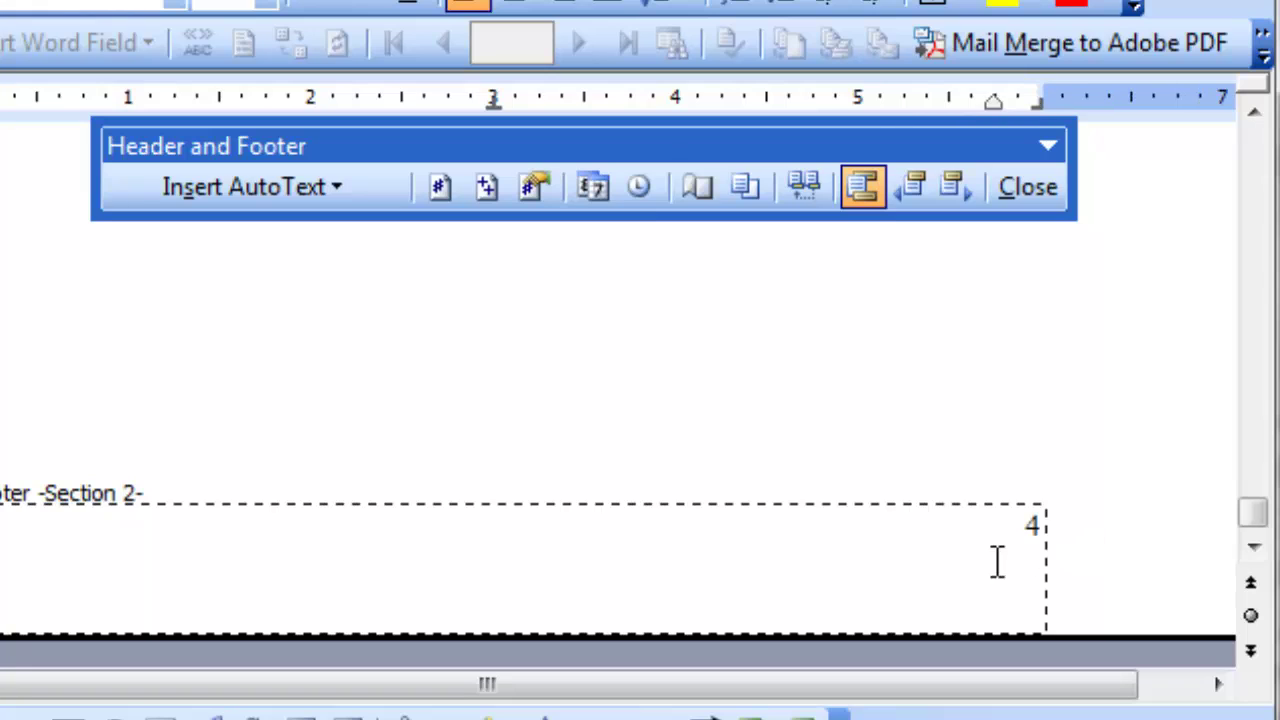
pyautogui.click(1033, 525)
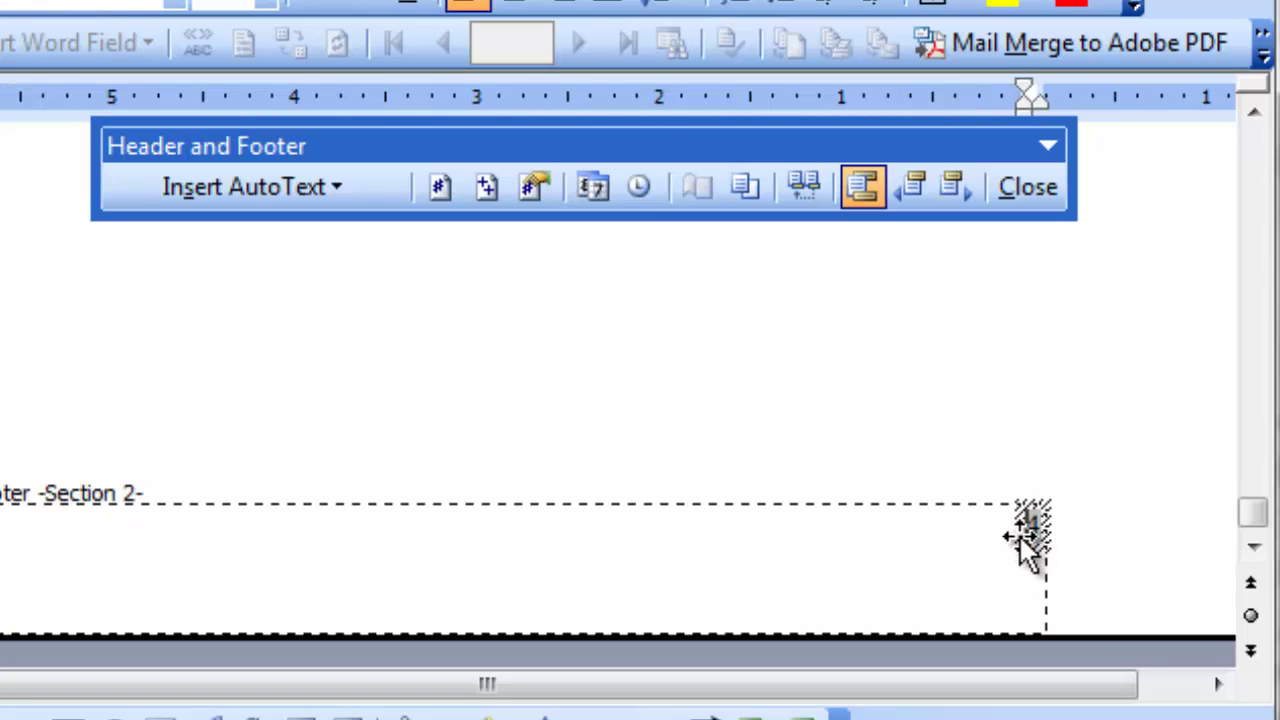
# Format Section 2 page numbers as a, b, c starting at a, then close the footer.
pyautogui.click(1019, 534)
pyautogui.click(530, 188)
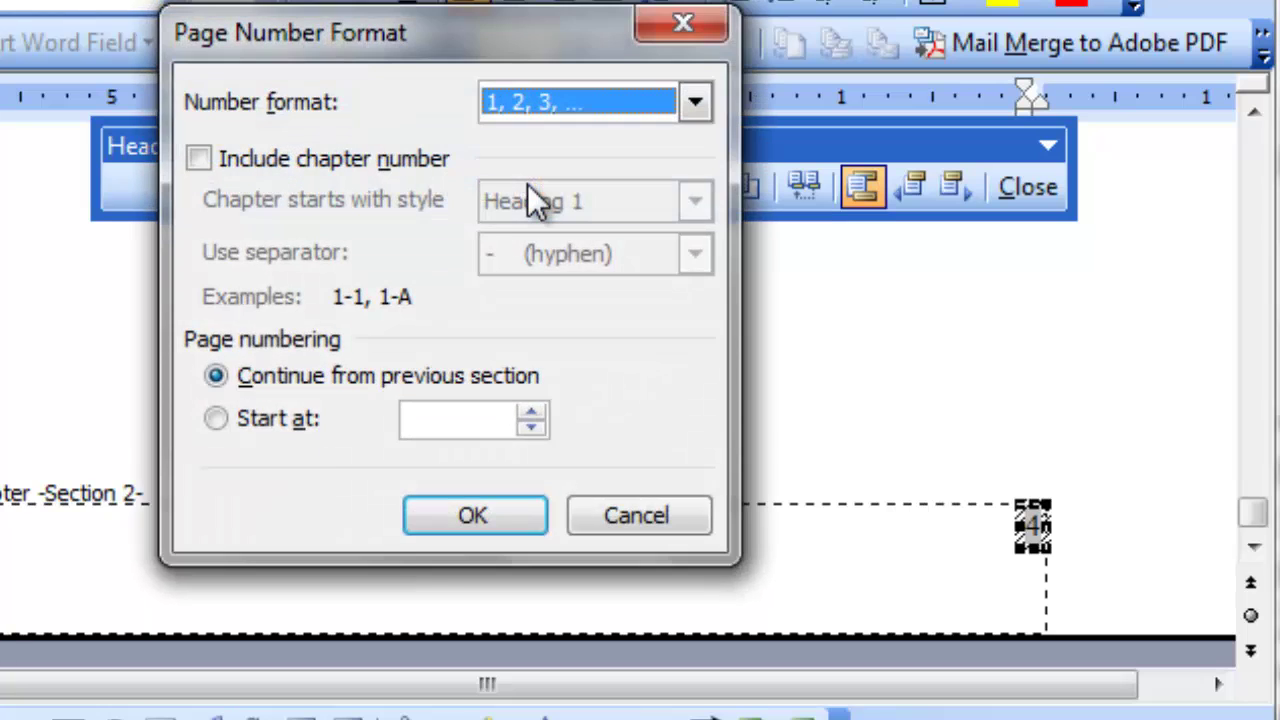
pyautogui.moveTo(444, 37); pyautogui.dragTo(414, 72)
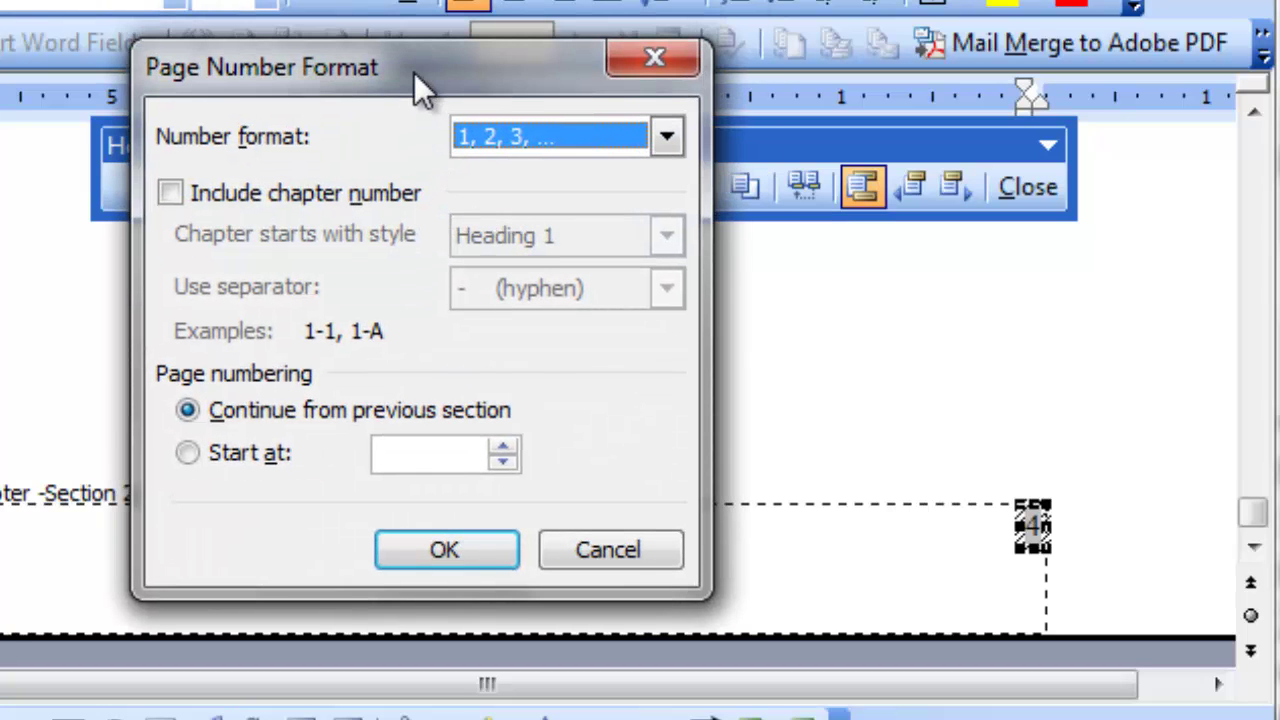
pyautogui.click(671, 137)
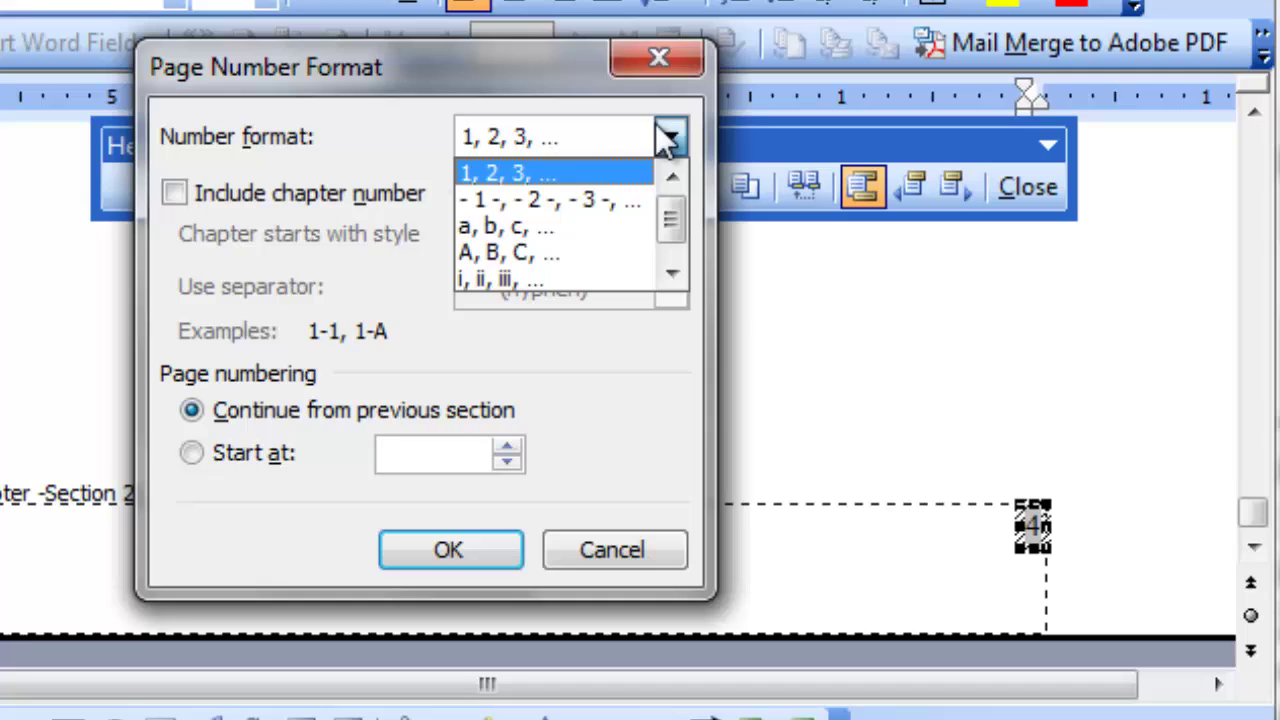
pyautogui.click(522, 228)
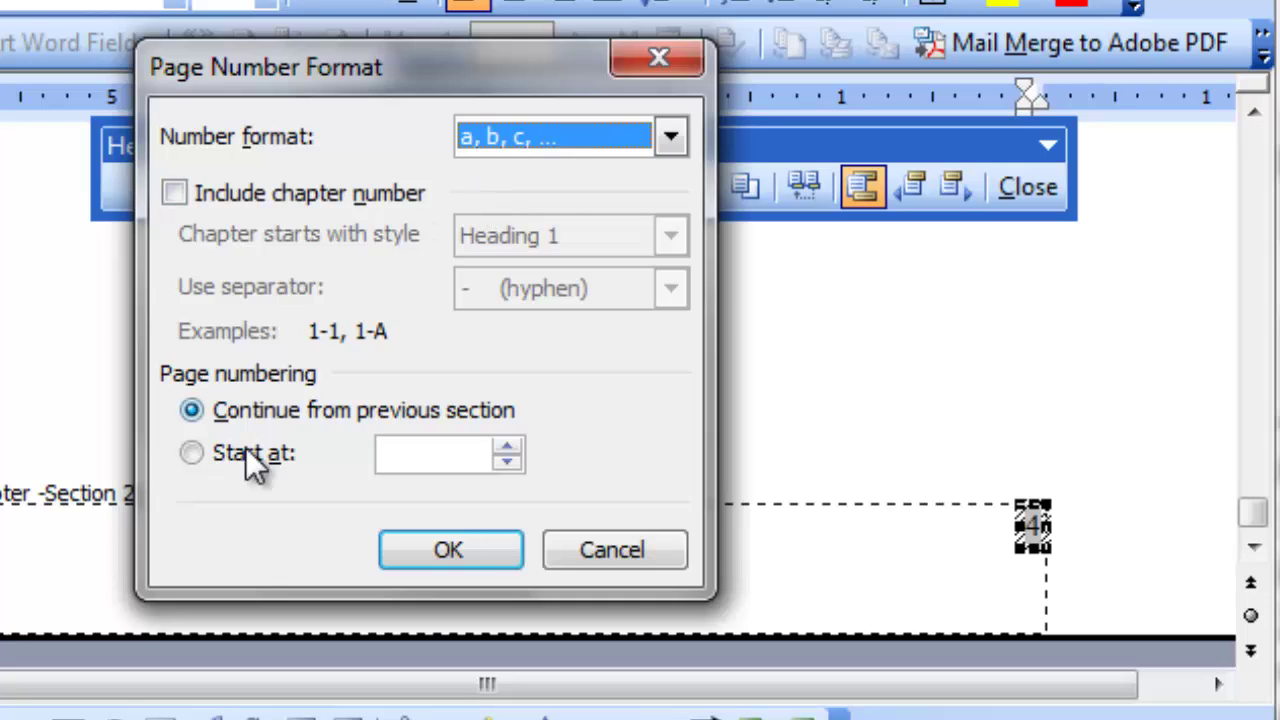
pyautogui.click(189, 454)
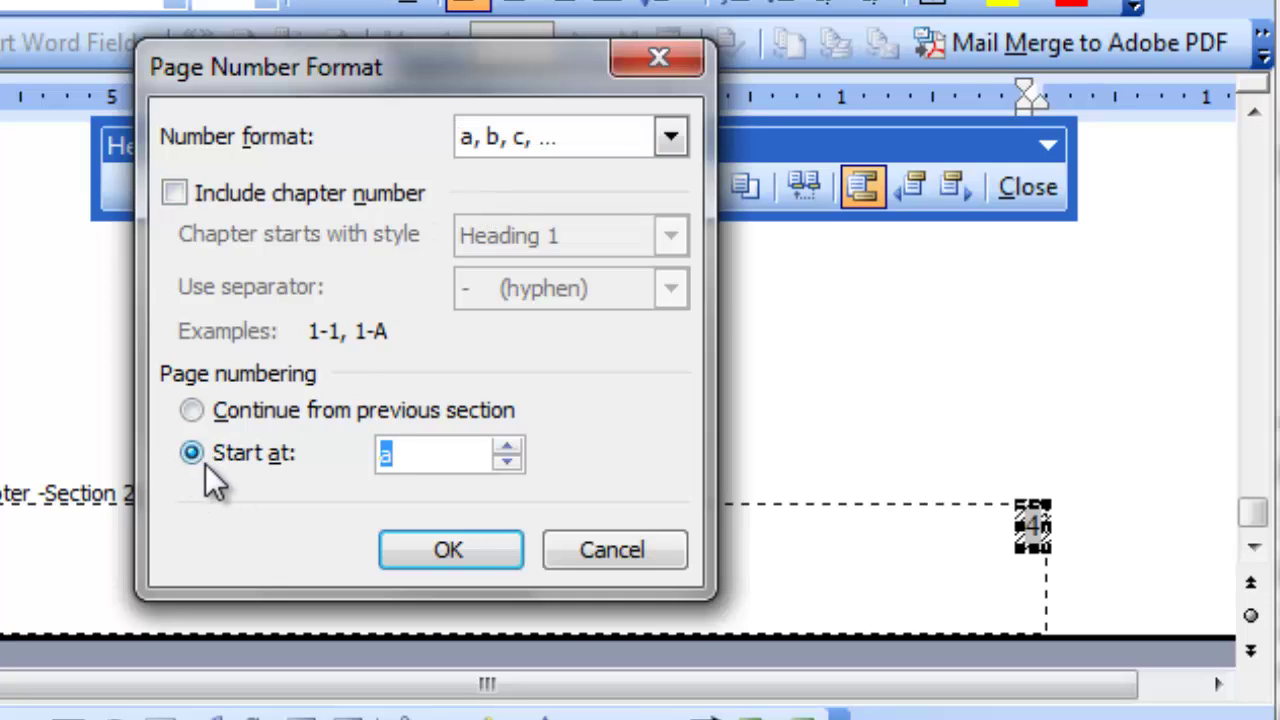
pyautogui.click(450, 550)
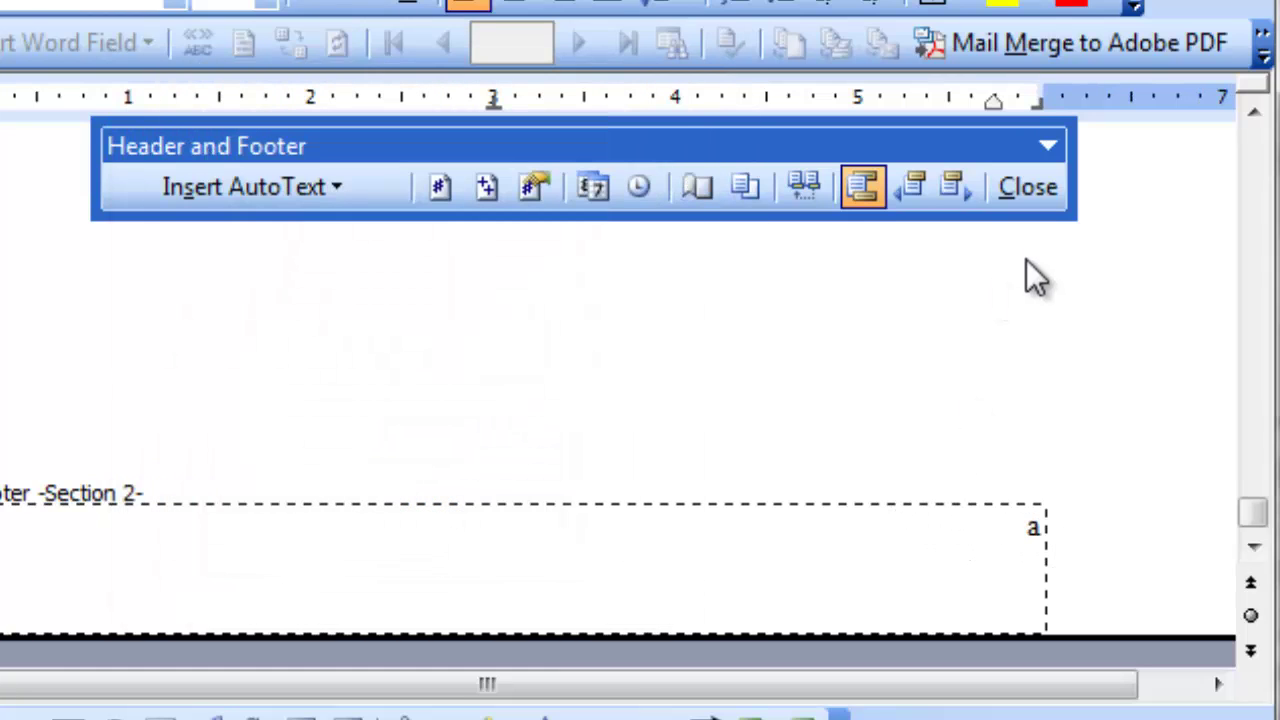
pyautogui.click(1030, 188)
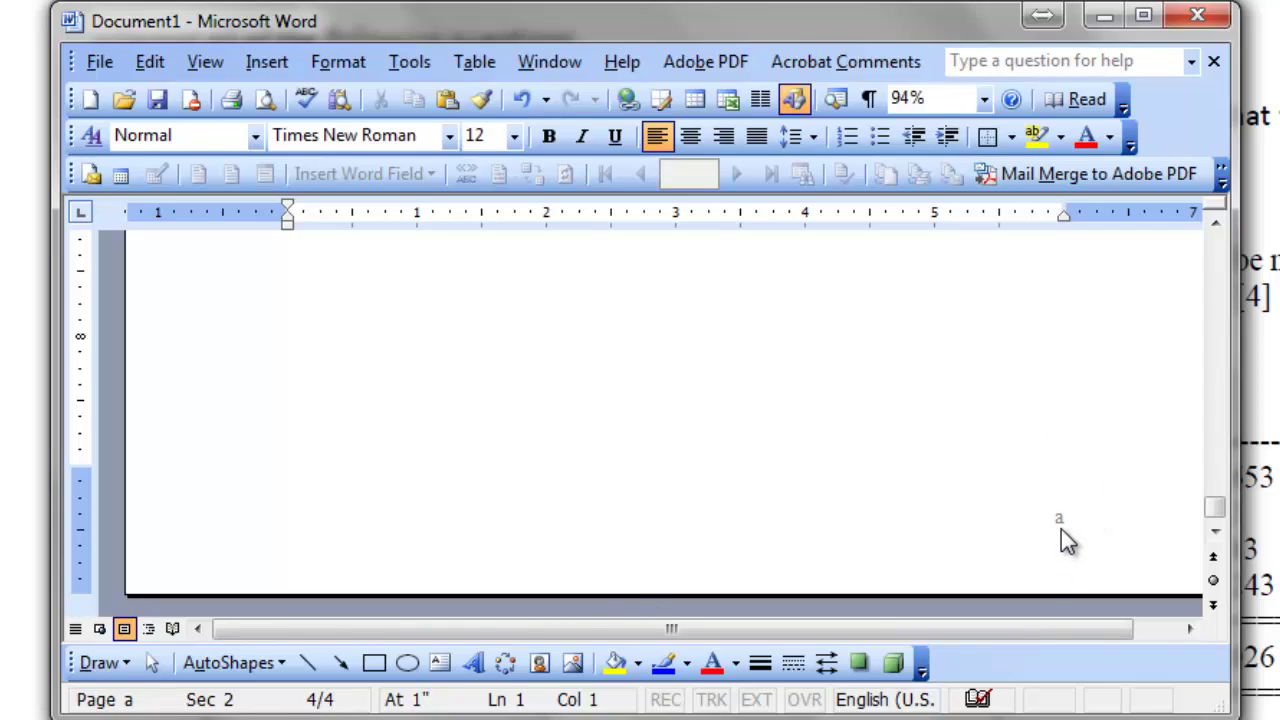
# Insert three page breaks after page a, creating pages b, c and one more page.
pyautogui.scroll(15, 1061, 529)
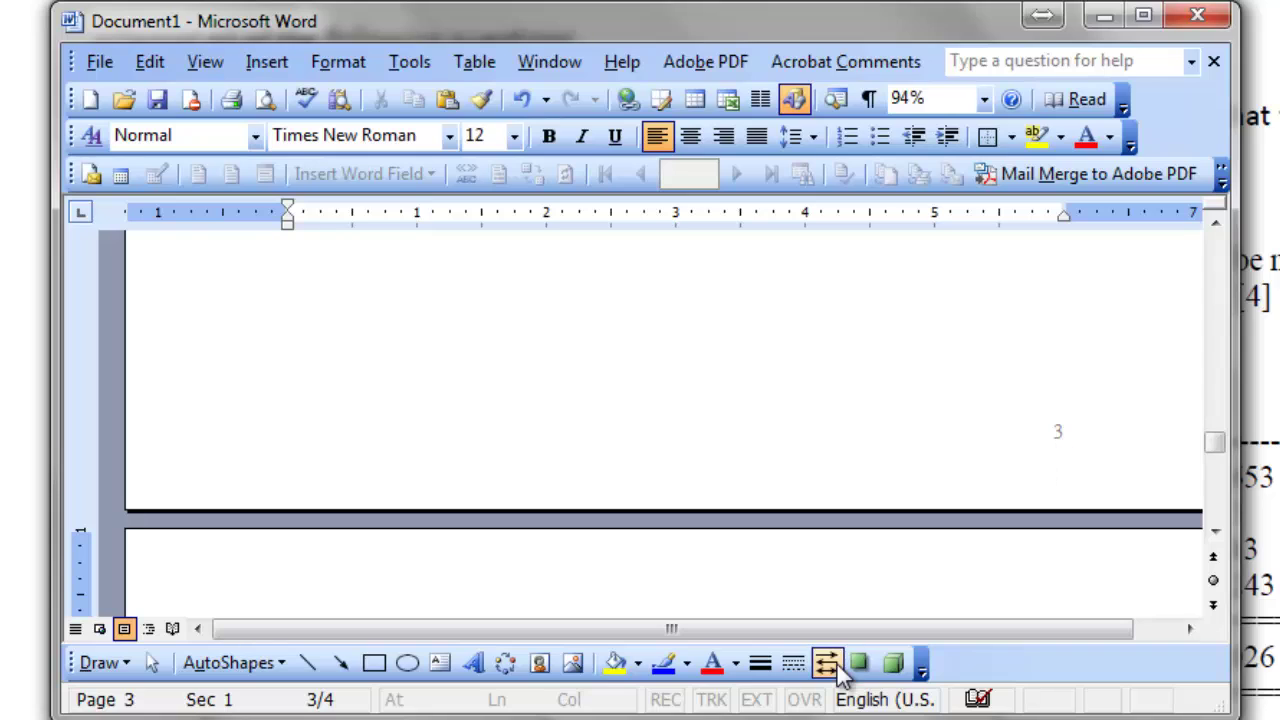
pyautogui.scroll(-5, 860, 478)
pyautogui.scroll(4, 860, 472)
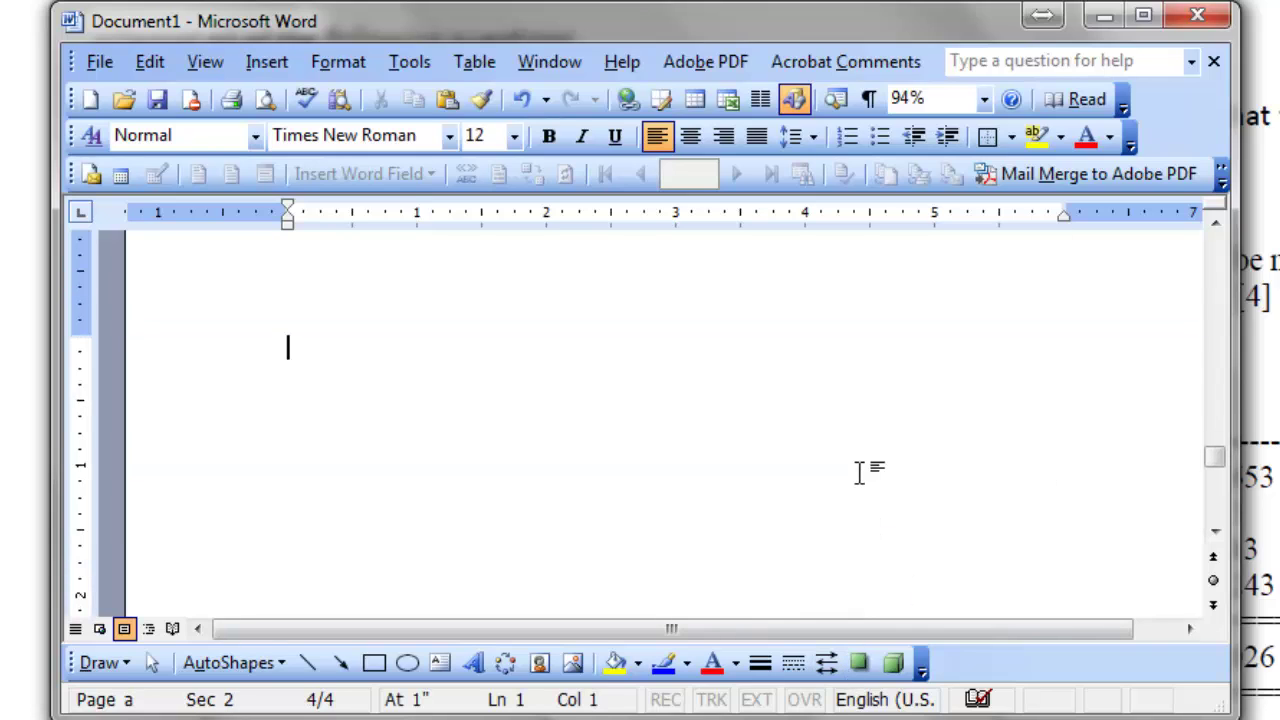
pyautogui.scroll(-3, 860, 472)
pyautogui.scroll(1, 860, 472)
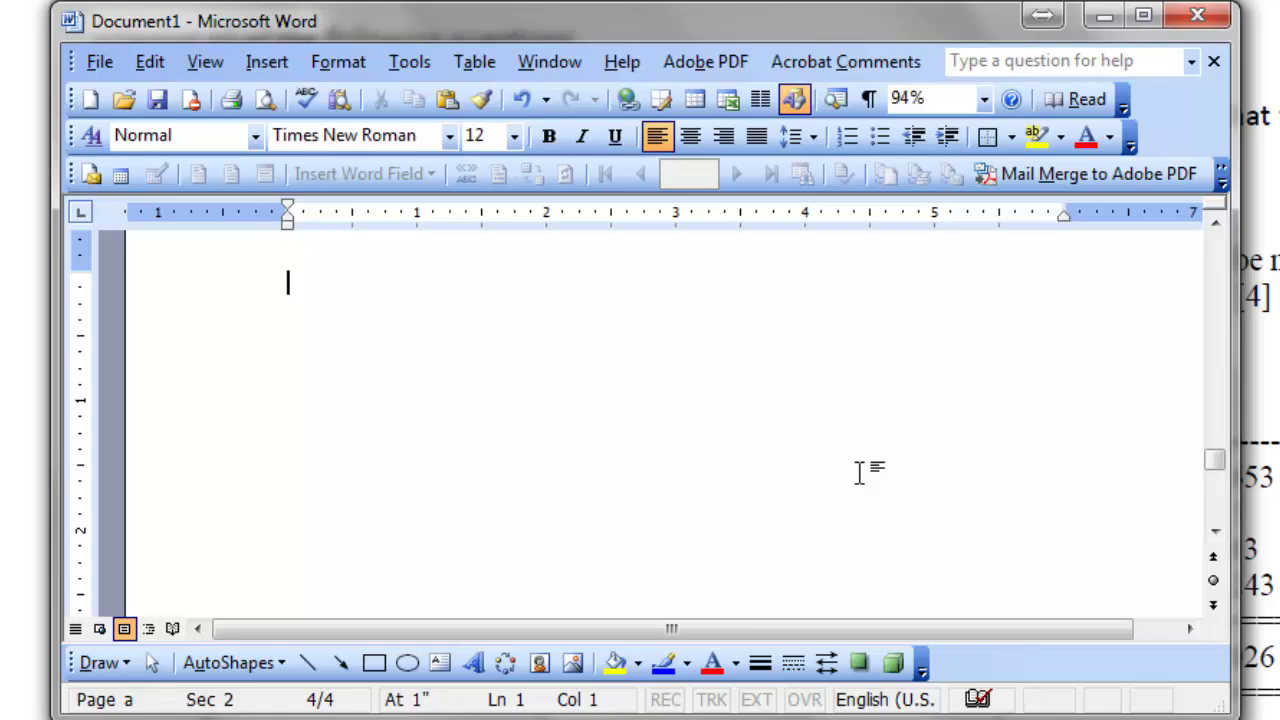
pyautogui.hotkey('ctrl', 'Return')
pyautogui.scroll(-5, 862, 472)
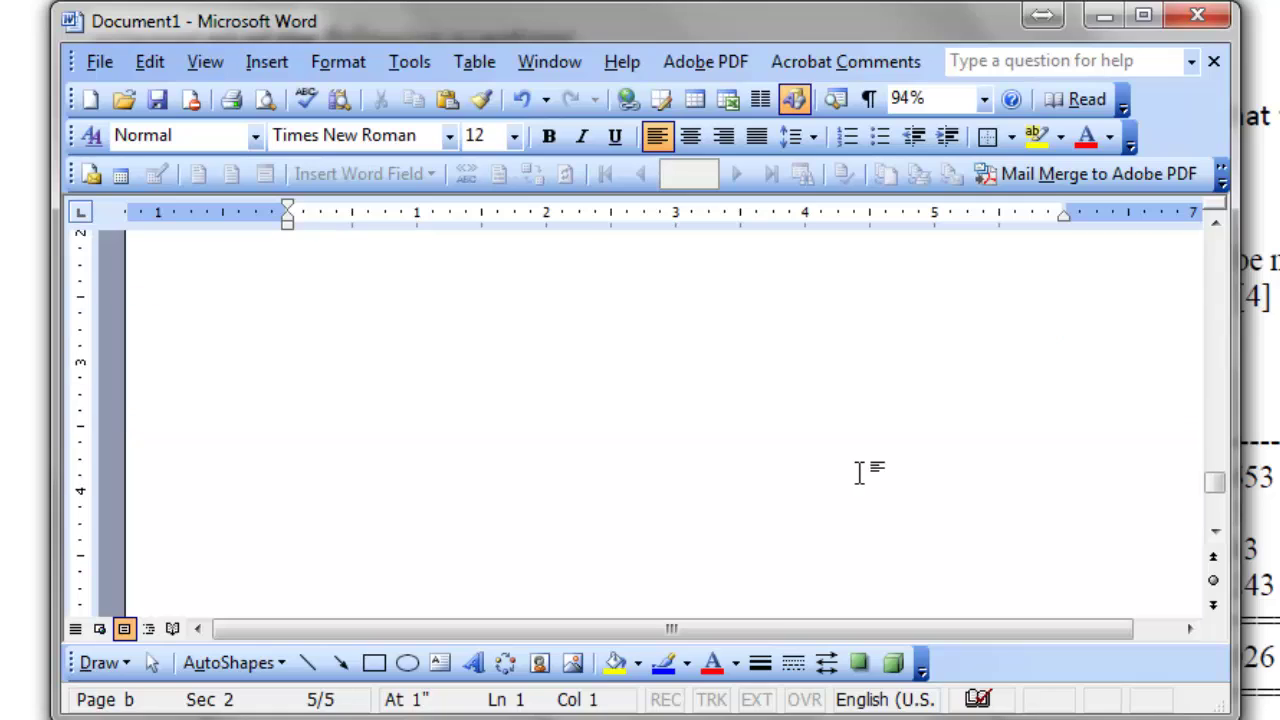
pyautogui.scroll(-5, 862, 472)
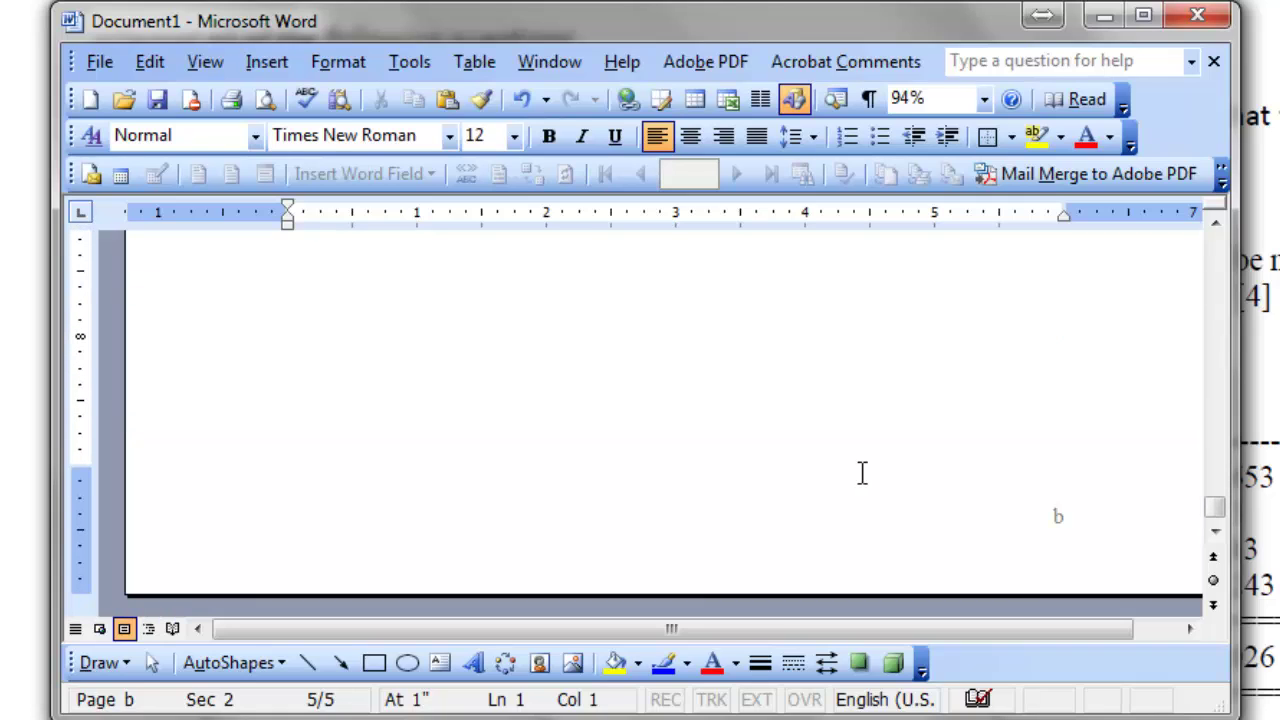
pyautogui.hotkey('ctrl', 'Return')
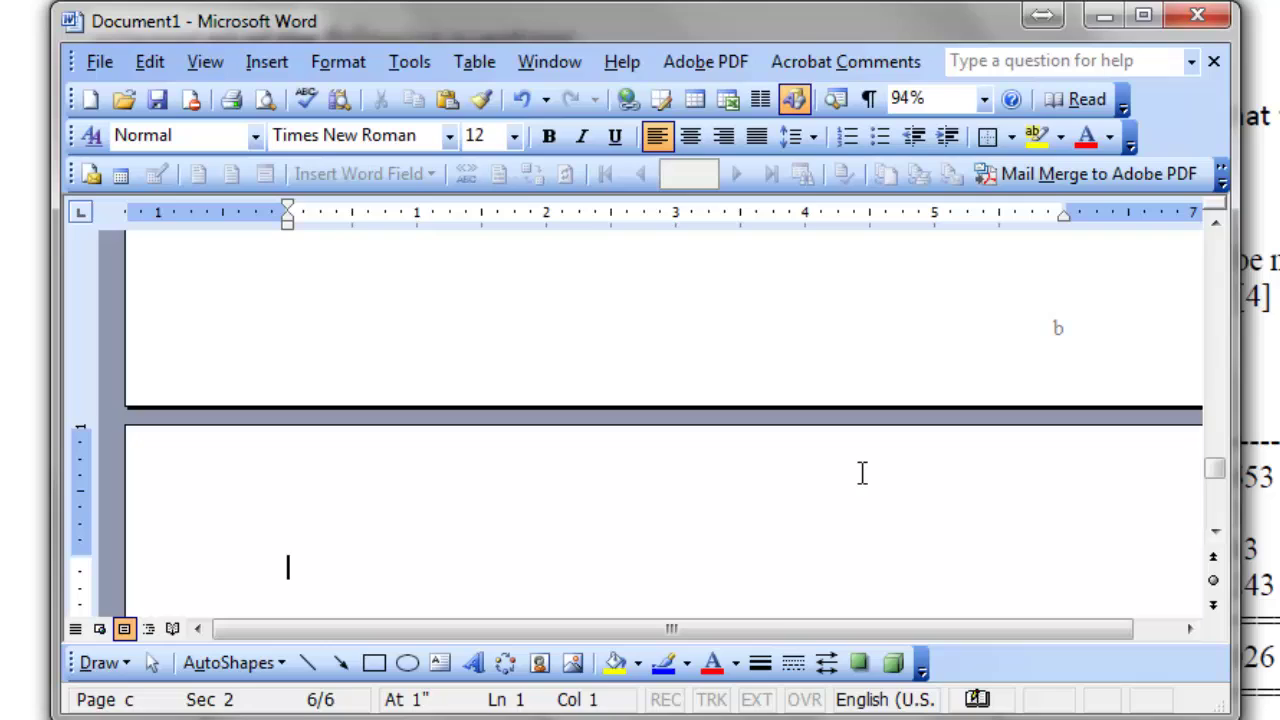
pyautogui.scroll(-10, 862, 472)
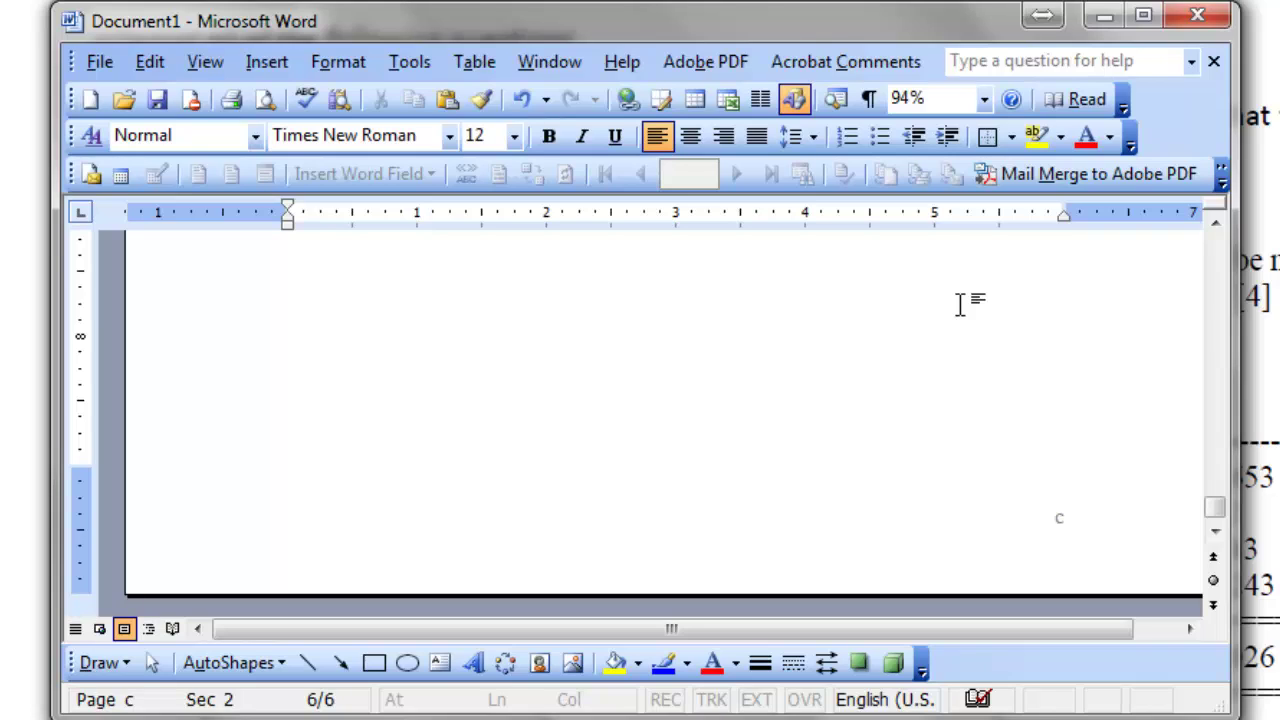
pyautogui.hotkey('ctrl', 'Return')
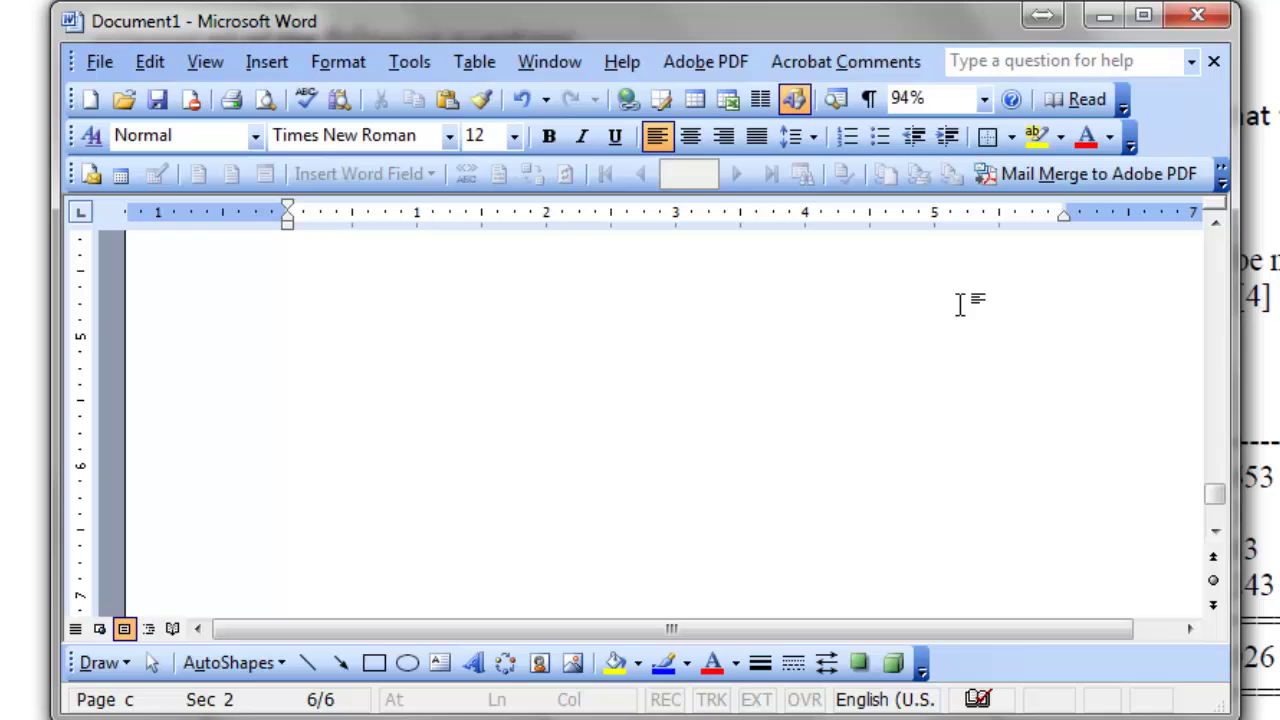
# Insert a next-page section break after page c to begin Section 3.
pyautogui.click(289, 425)
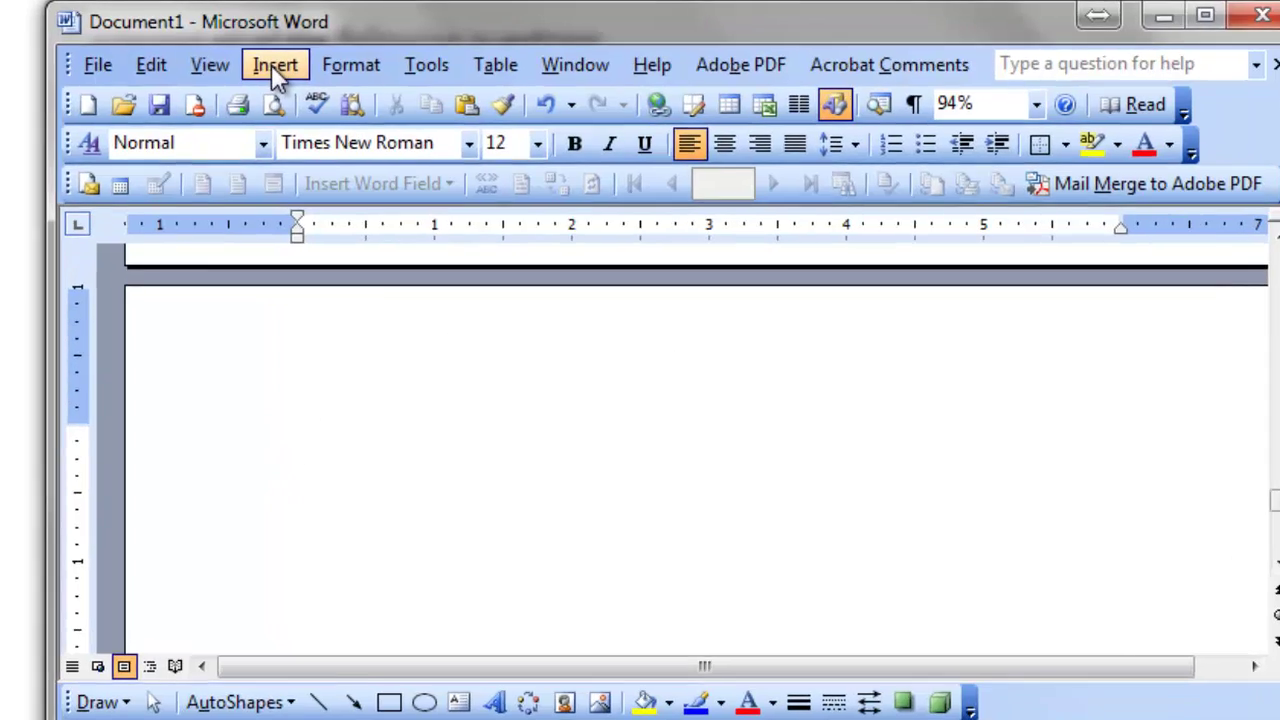
pyautogui.click(265, 63)
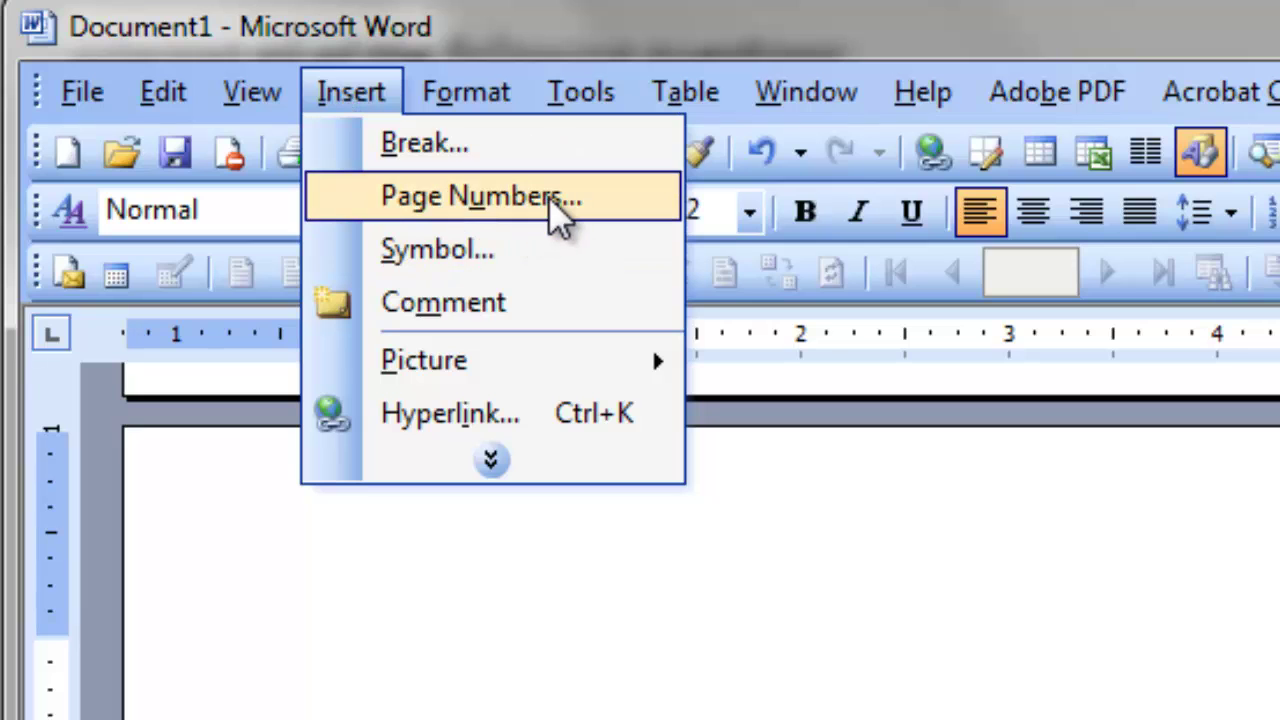
pyautogui.click(426, 150)
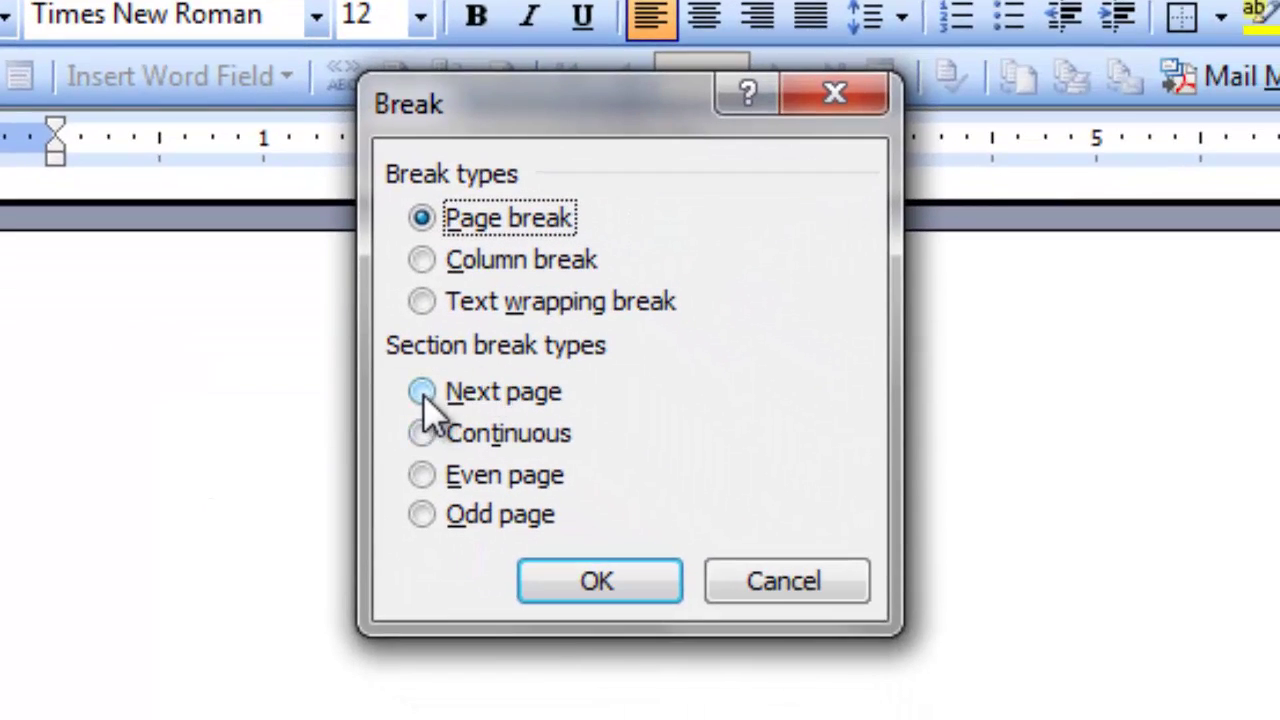
pyautogui.click(423, 393)
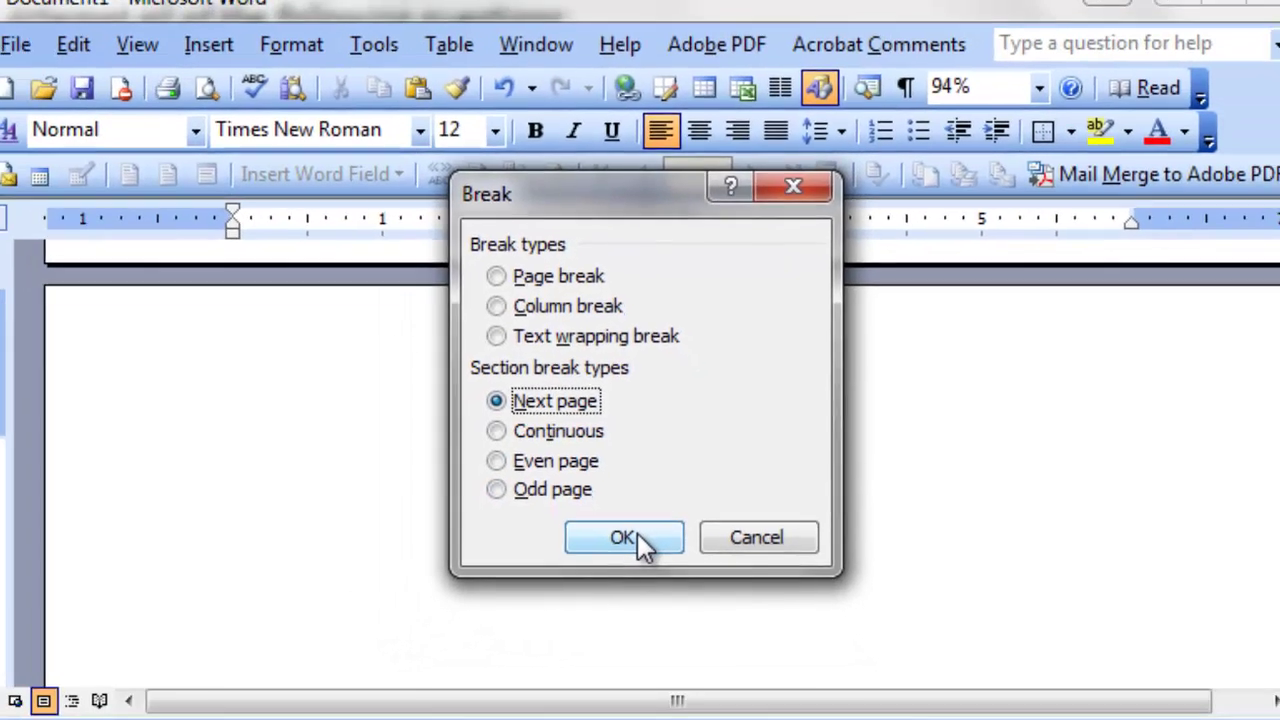
pyautogui.click(637, 533)
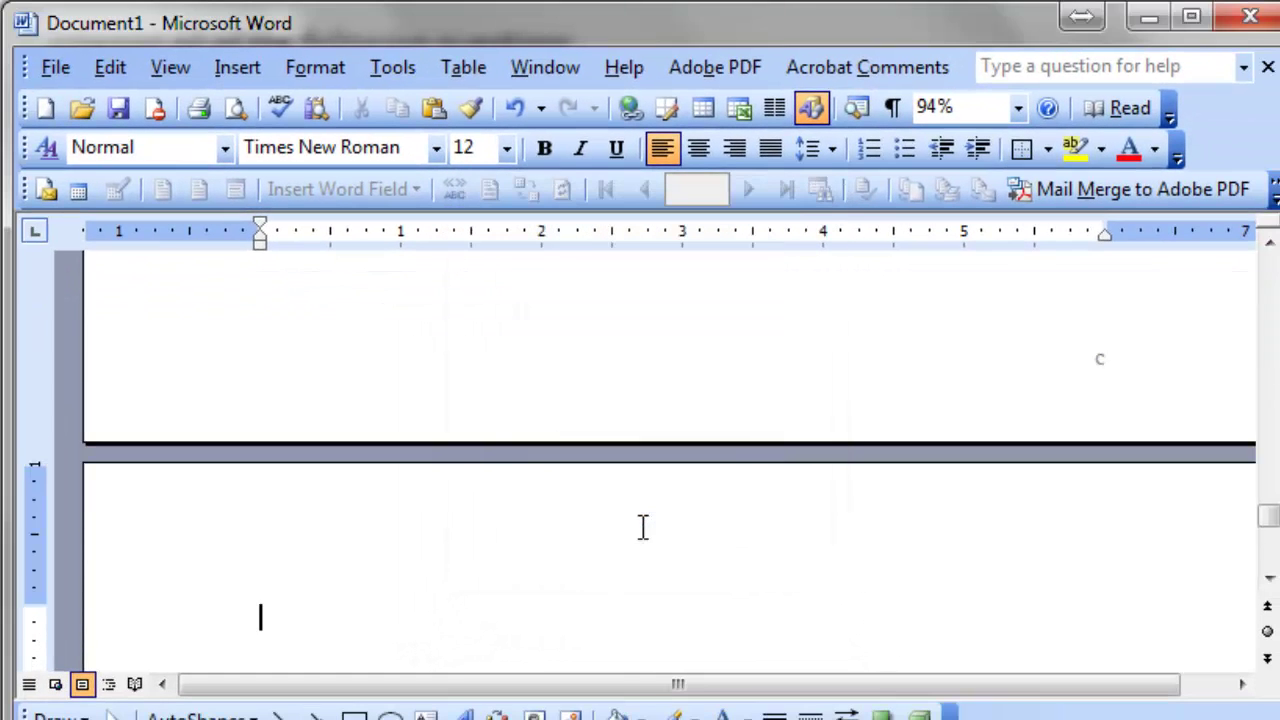
pyautogui.scroll(-5, 591, 532)
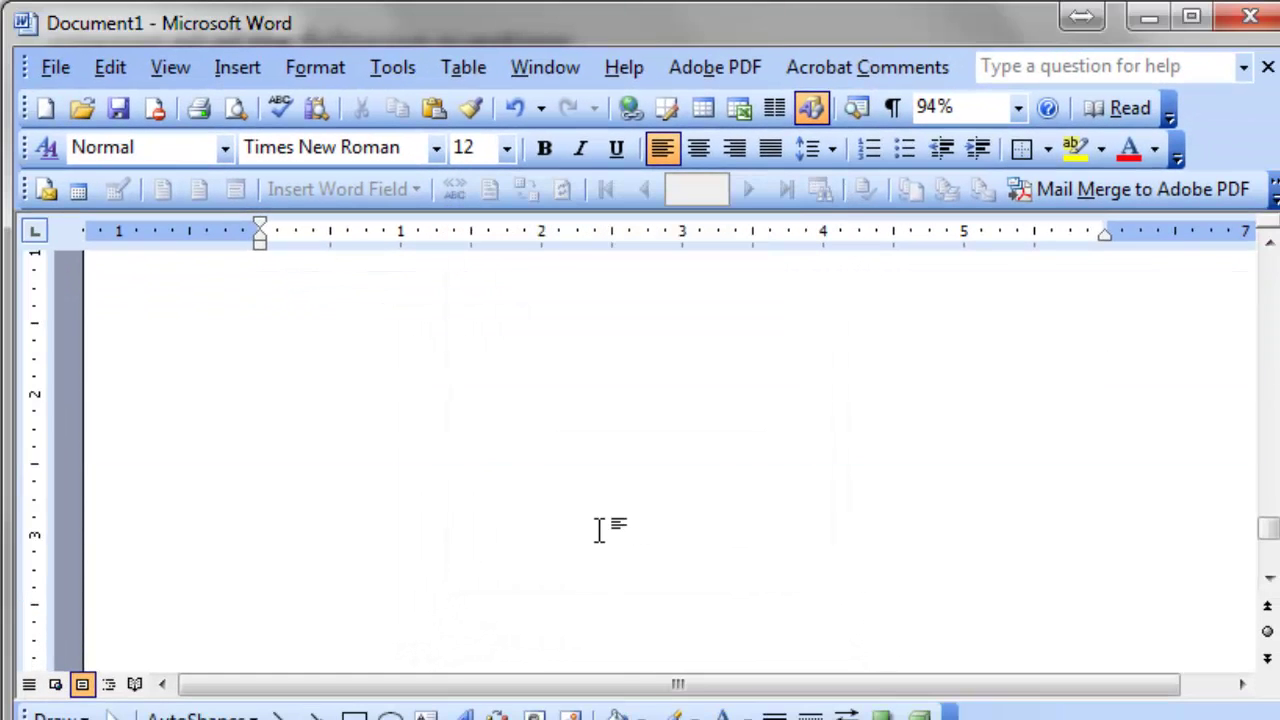
pyautogui.scroll(-2, 600, 530)
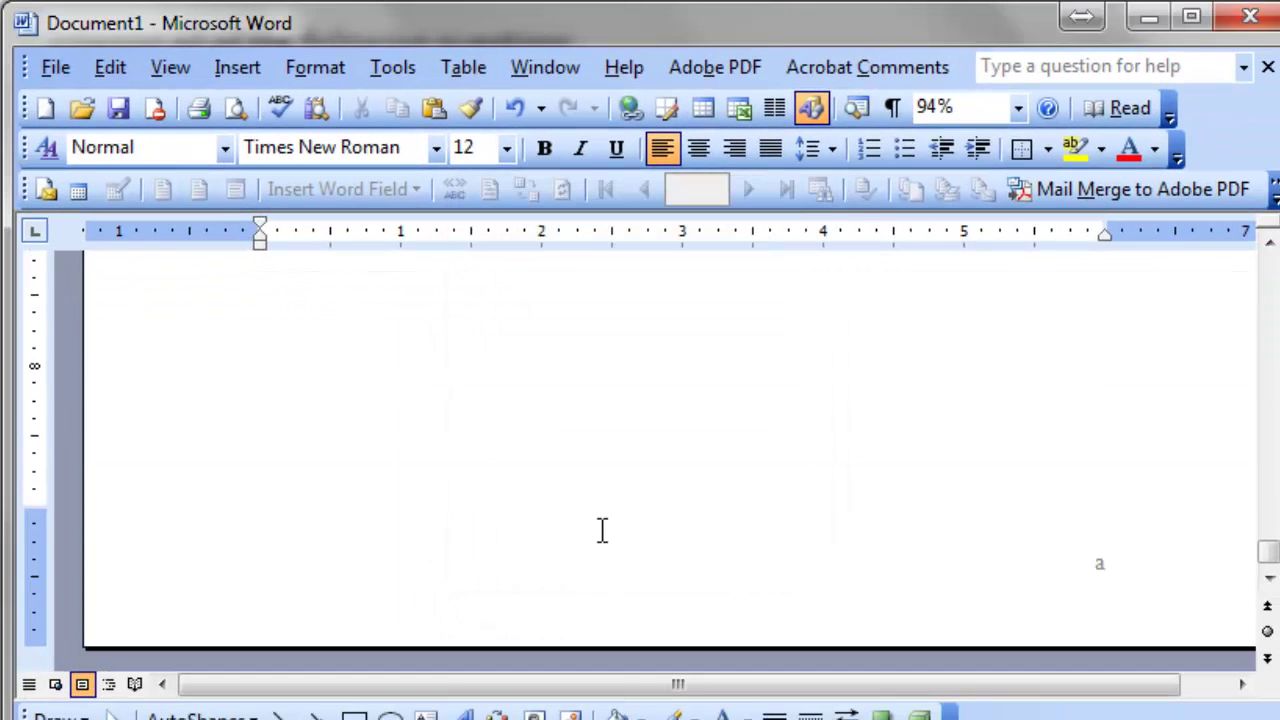
pyautogui.scroll(-3, 932, 562)
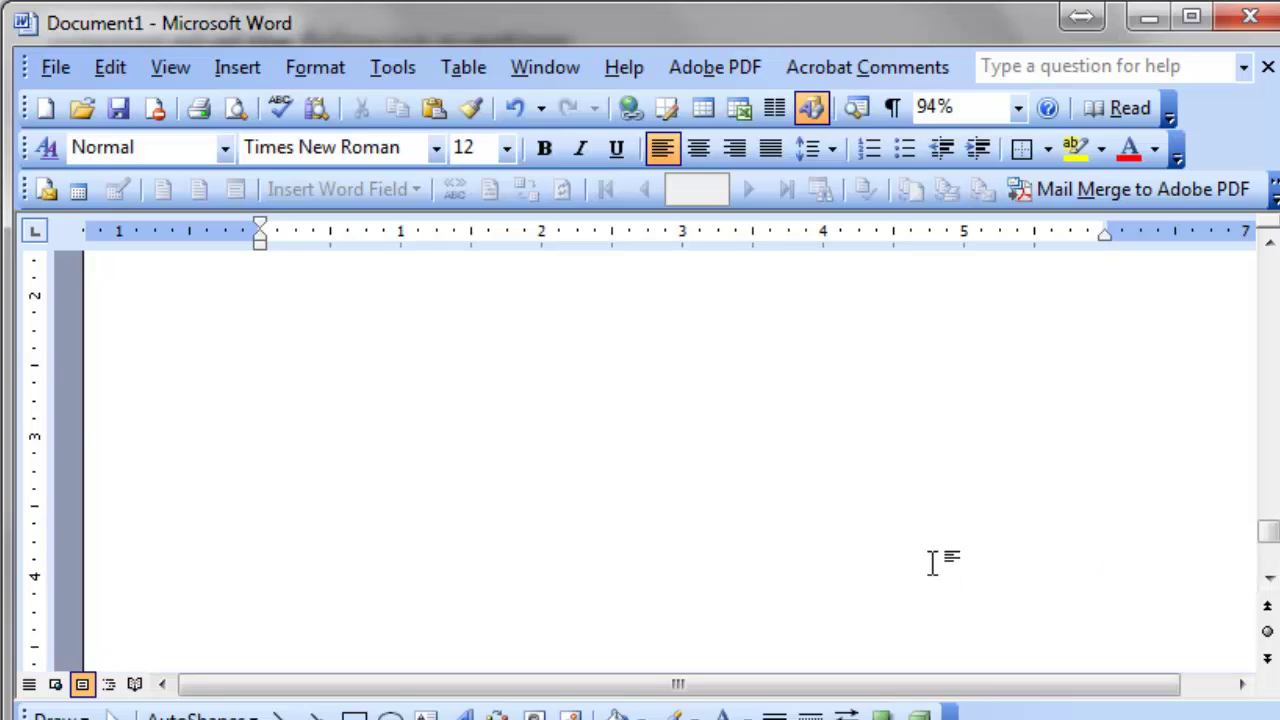
pyautogui.scroll(15, 932, 562)
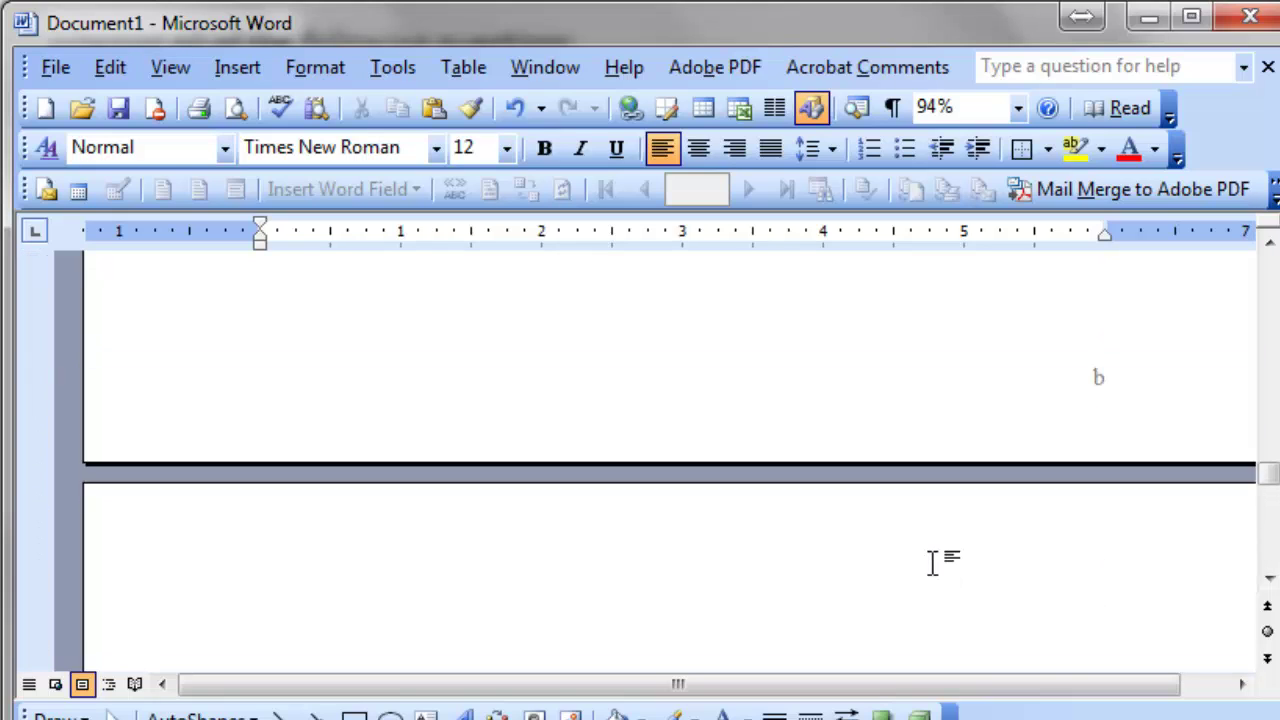
pyautogui.scroll(-5, 932, 562)
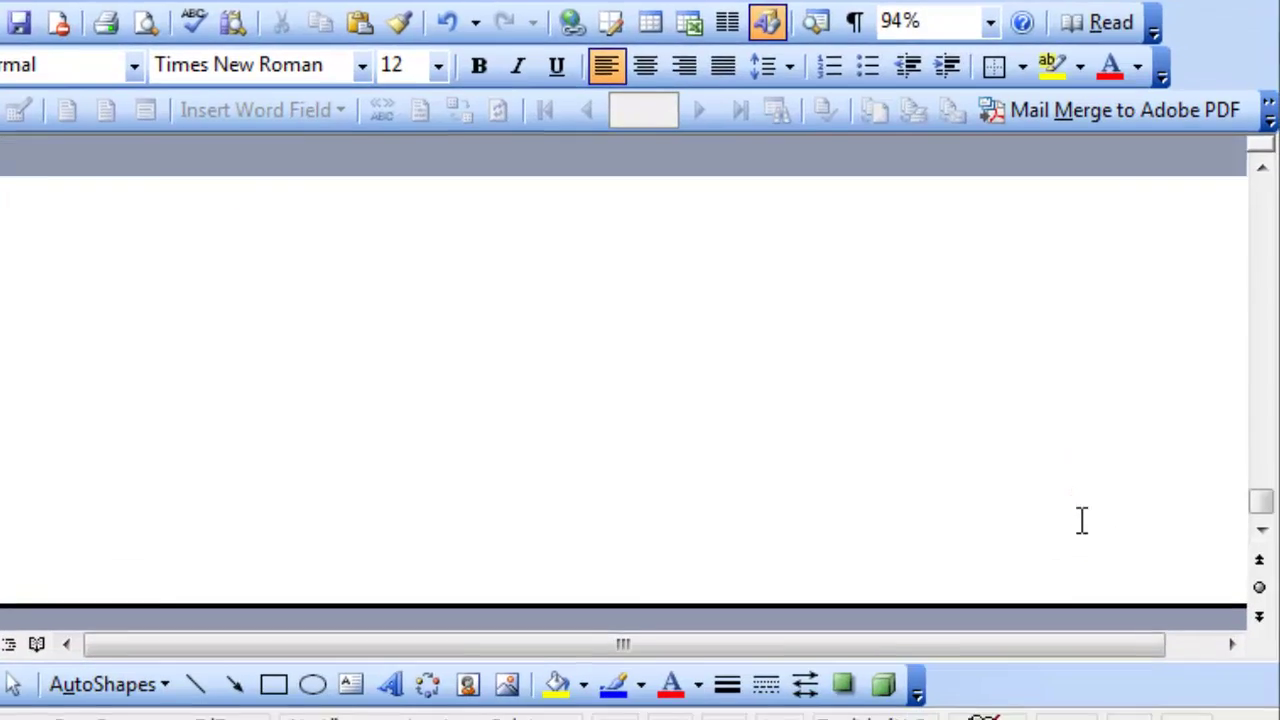
# Open the Section 3 footer, unlink it from the previous section, and select its page number.
pyautogui.doubleClick(1100, 570)
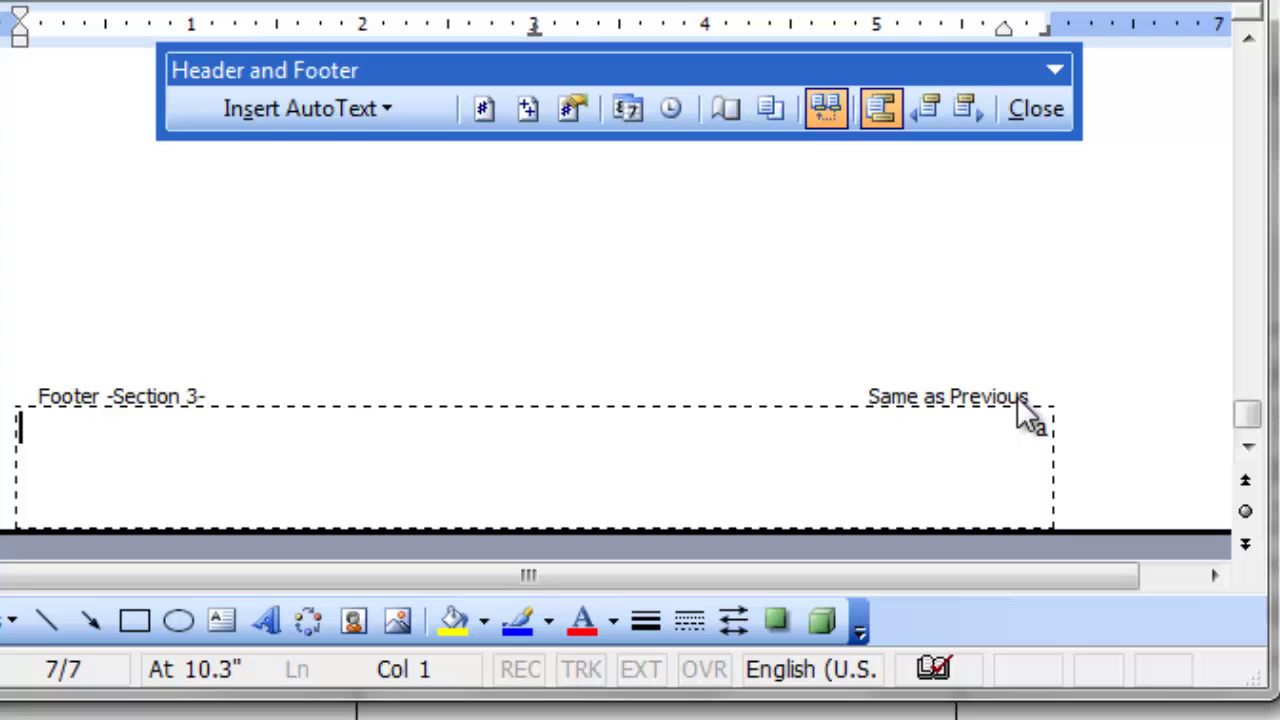
pyautogui.click(825, 104)
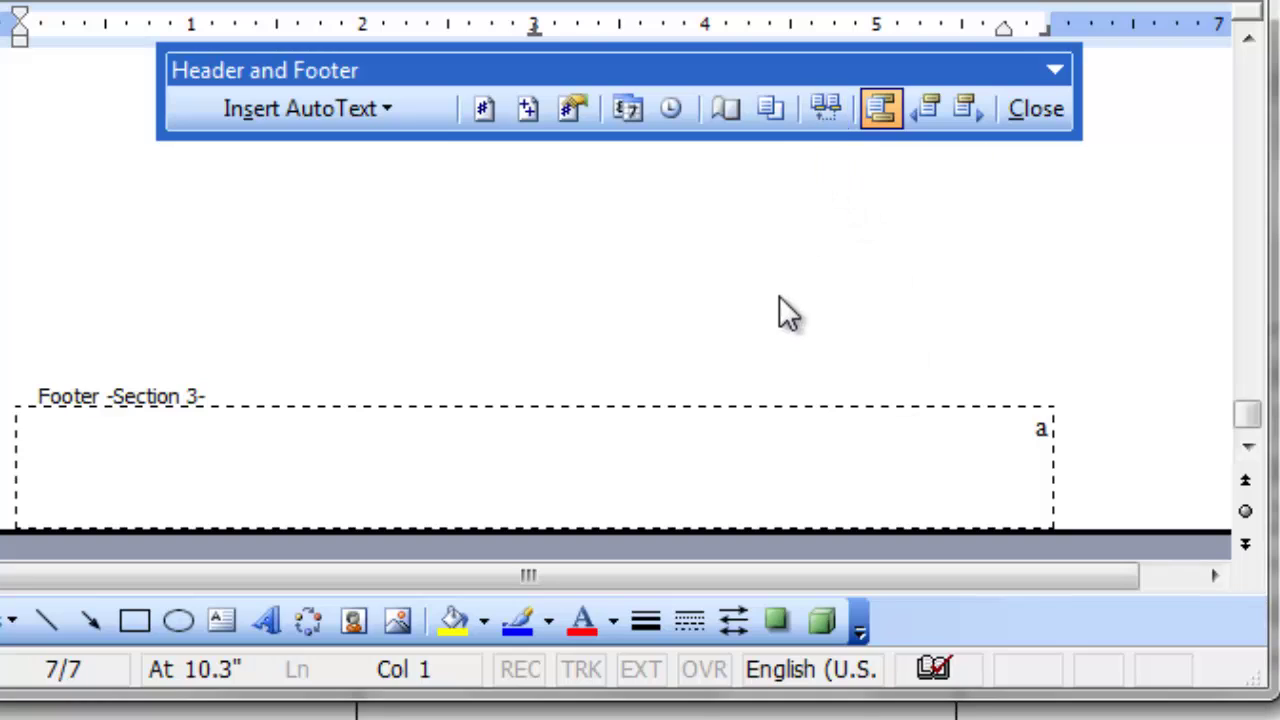
pyautogui.click(1038, 428)
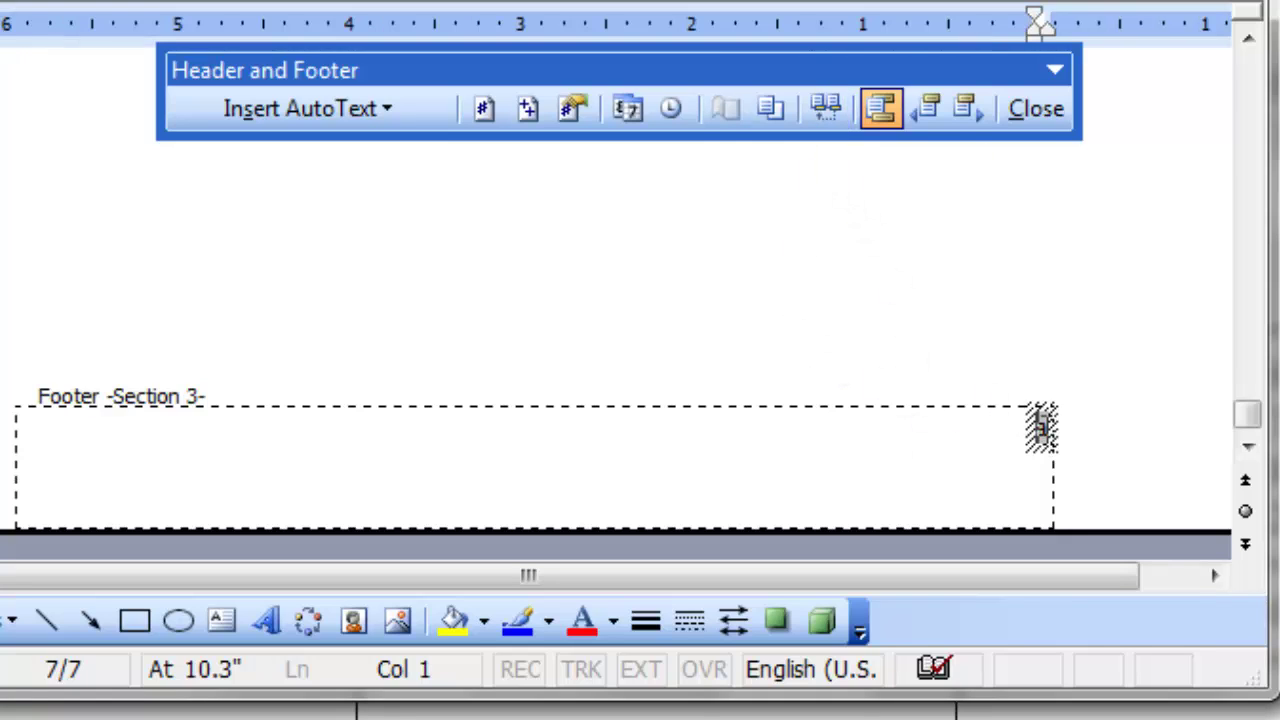
pyautogui.click(1036, 440)
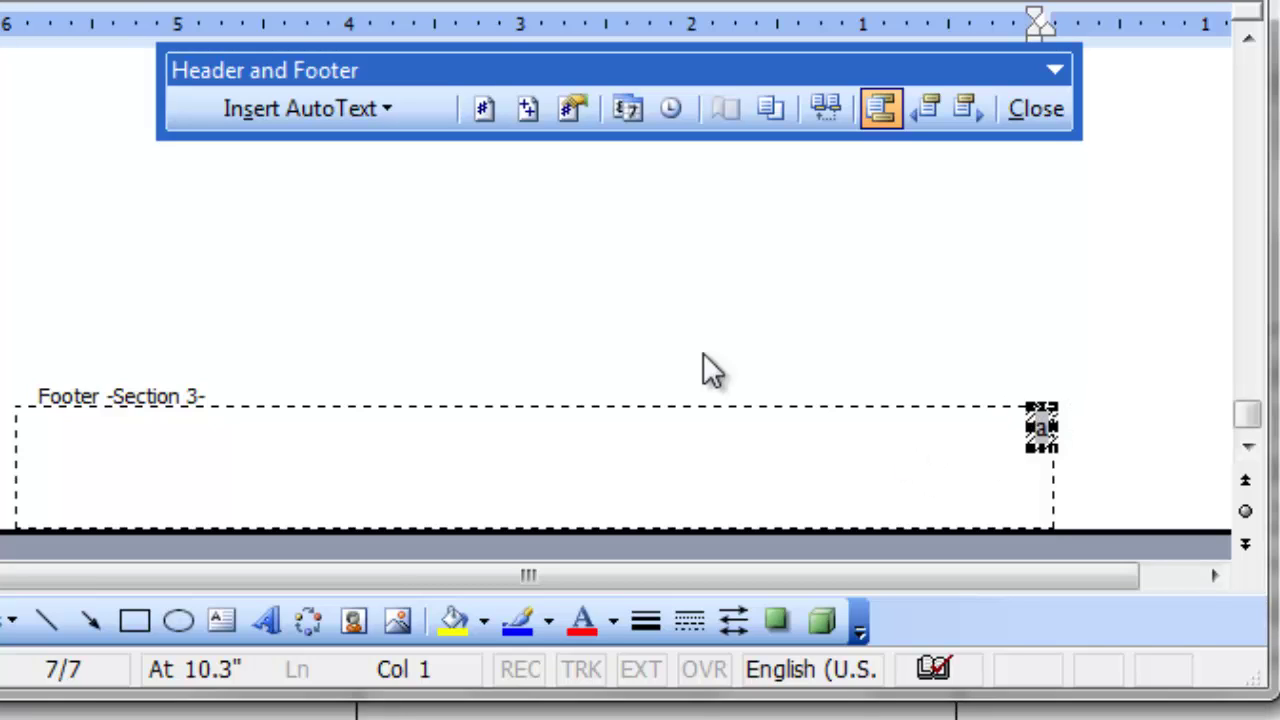
# Number Section 3 pages with lowercase Roman numerals (i, ii, iii).
pyautogui.click(573, 108)
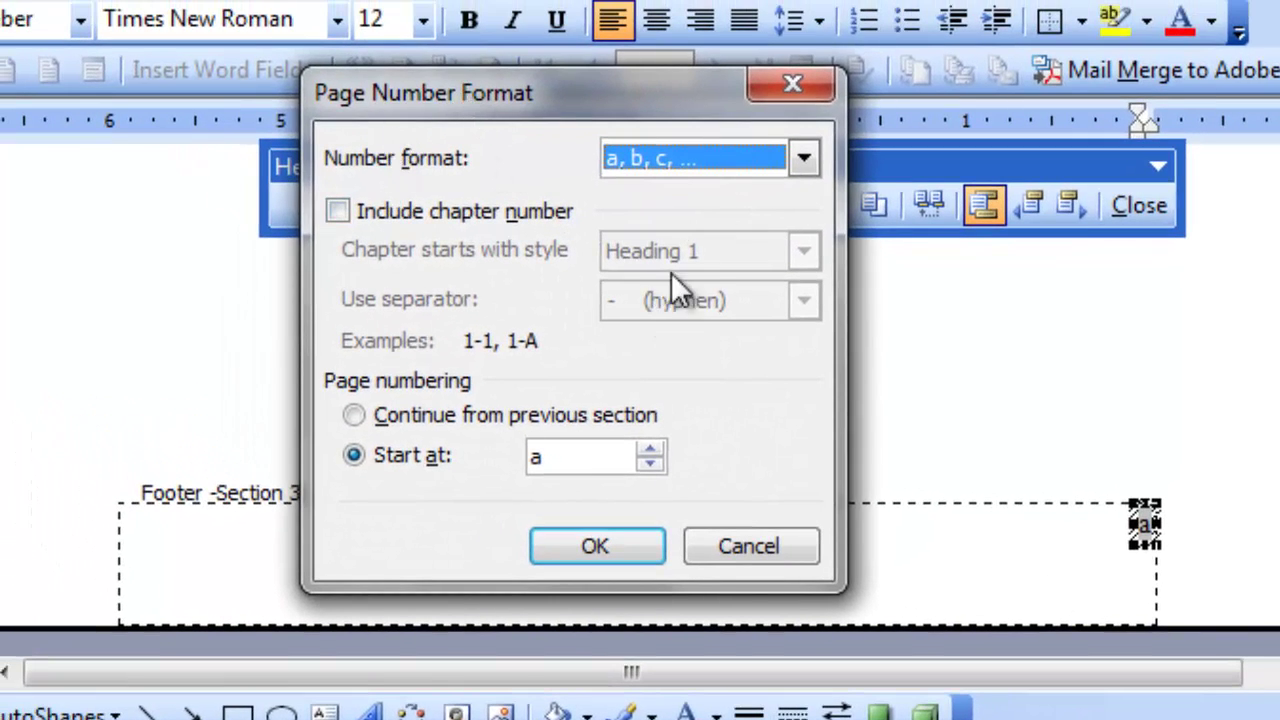
pyautogui.click(800, 160)
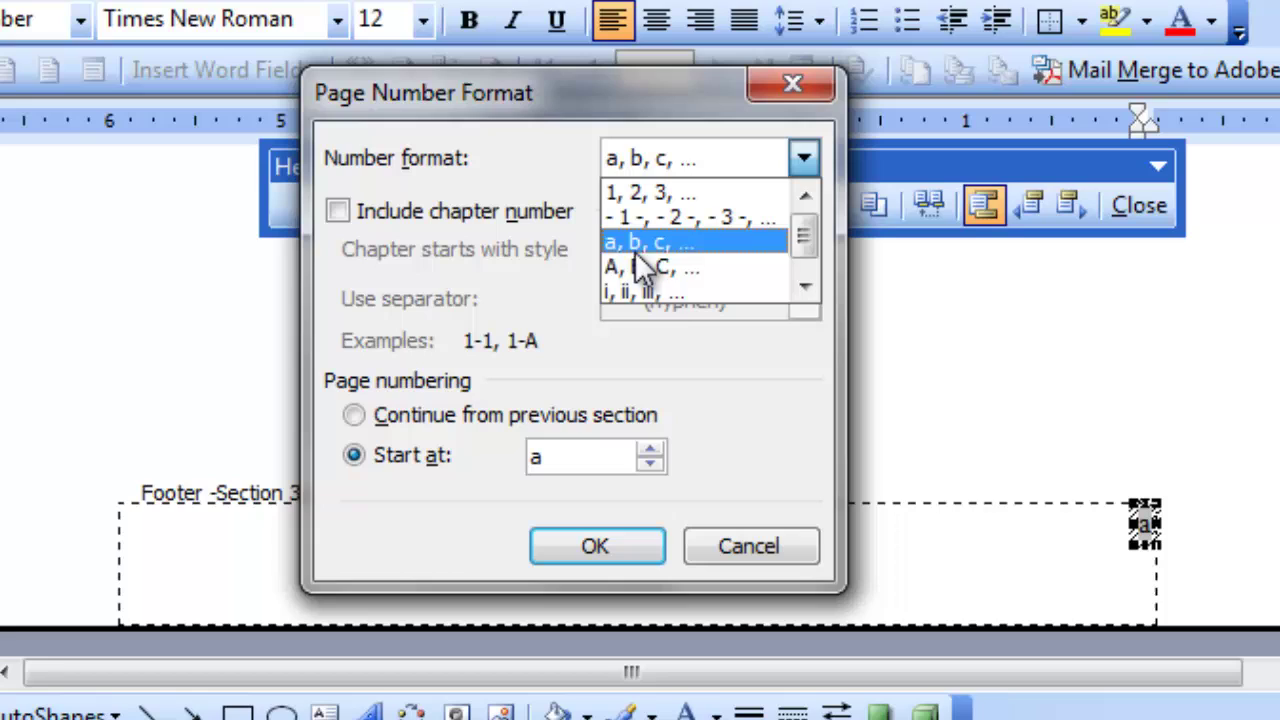
pyautogui.click(674, 290)
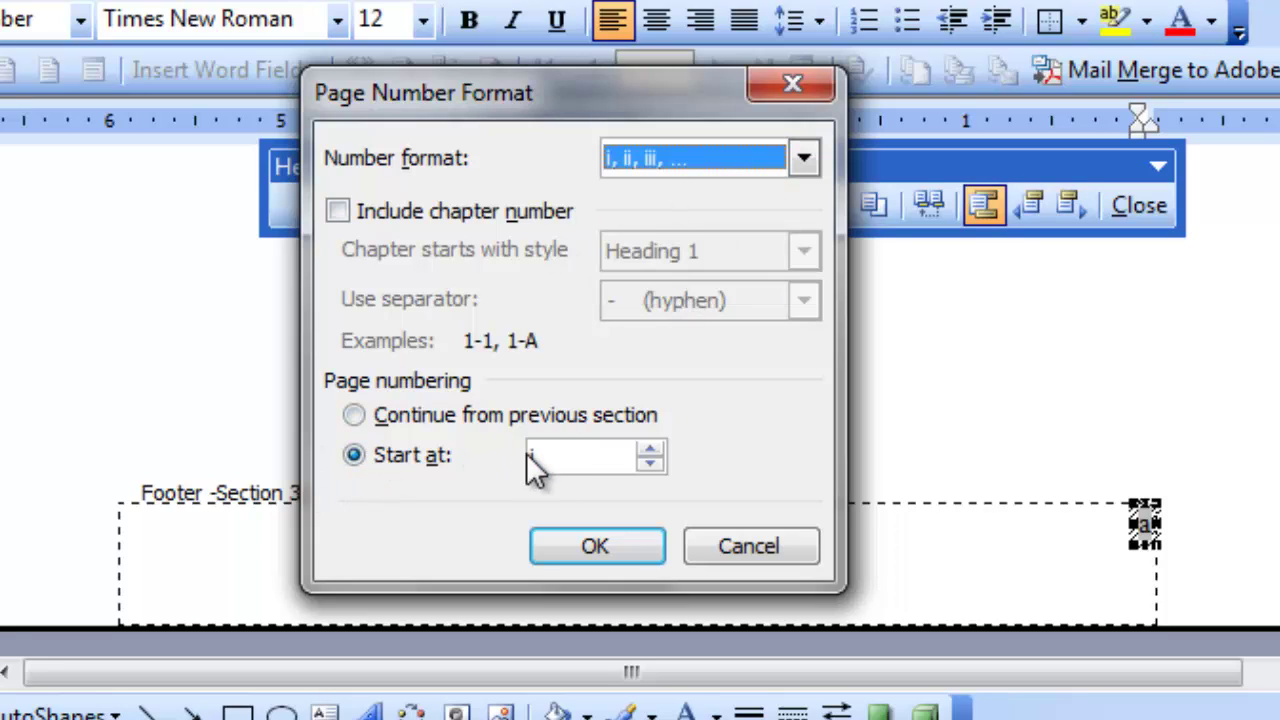
pyautogui.click(600, 546)
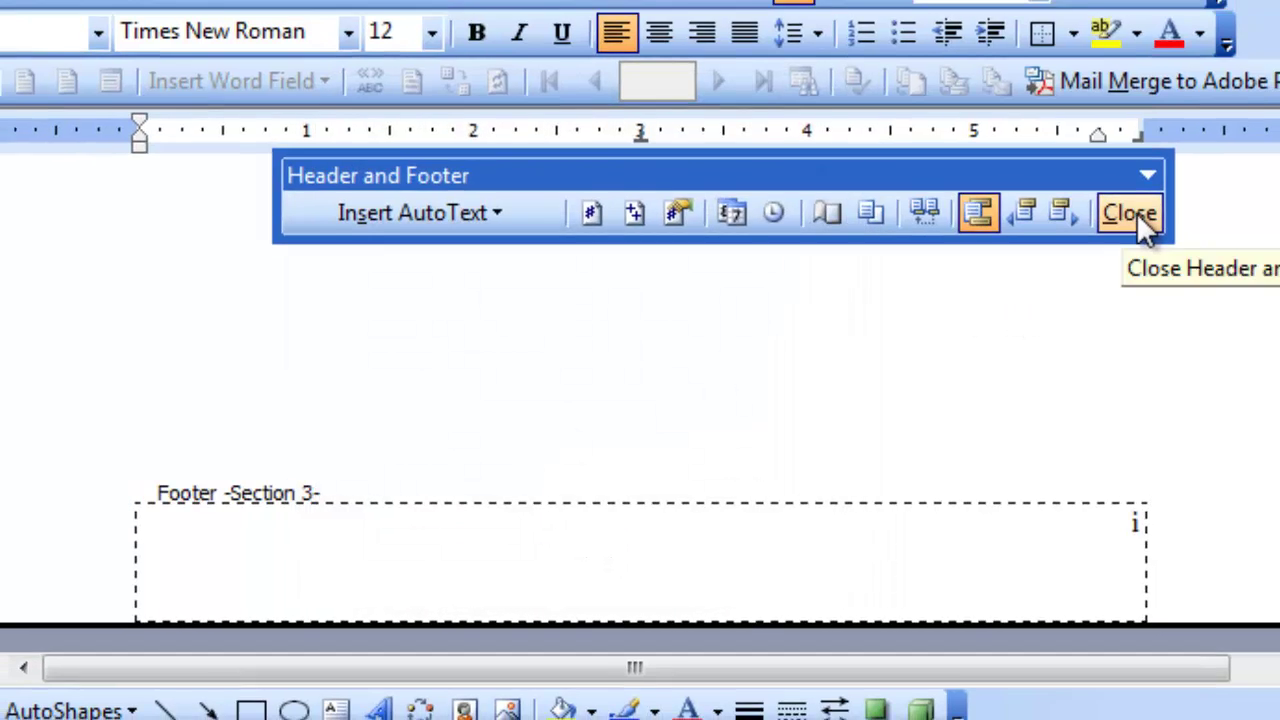
# Close the footer and add two page breaks so Section 3 runs to page iii, nine pages total.
pyautogui.click(1136, 212)
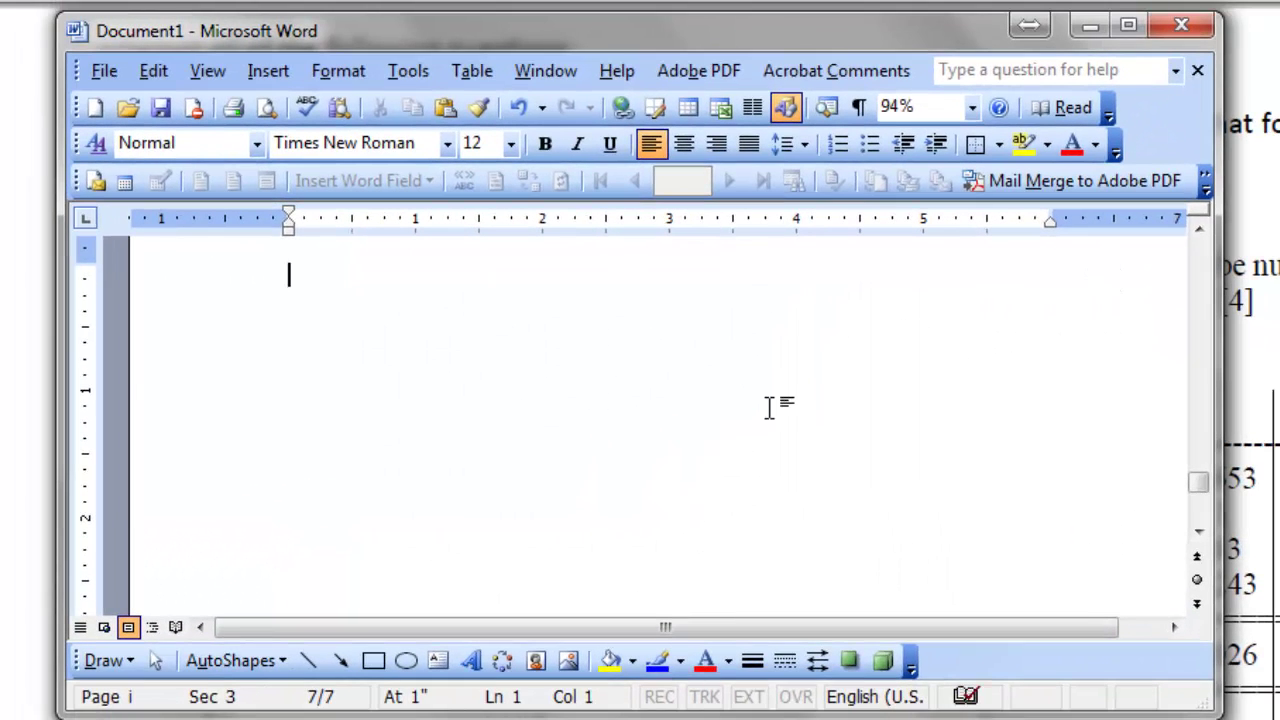
pyautogui.scroll(3, 769, 406)
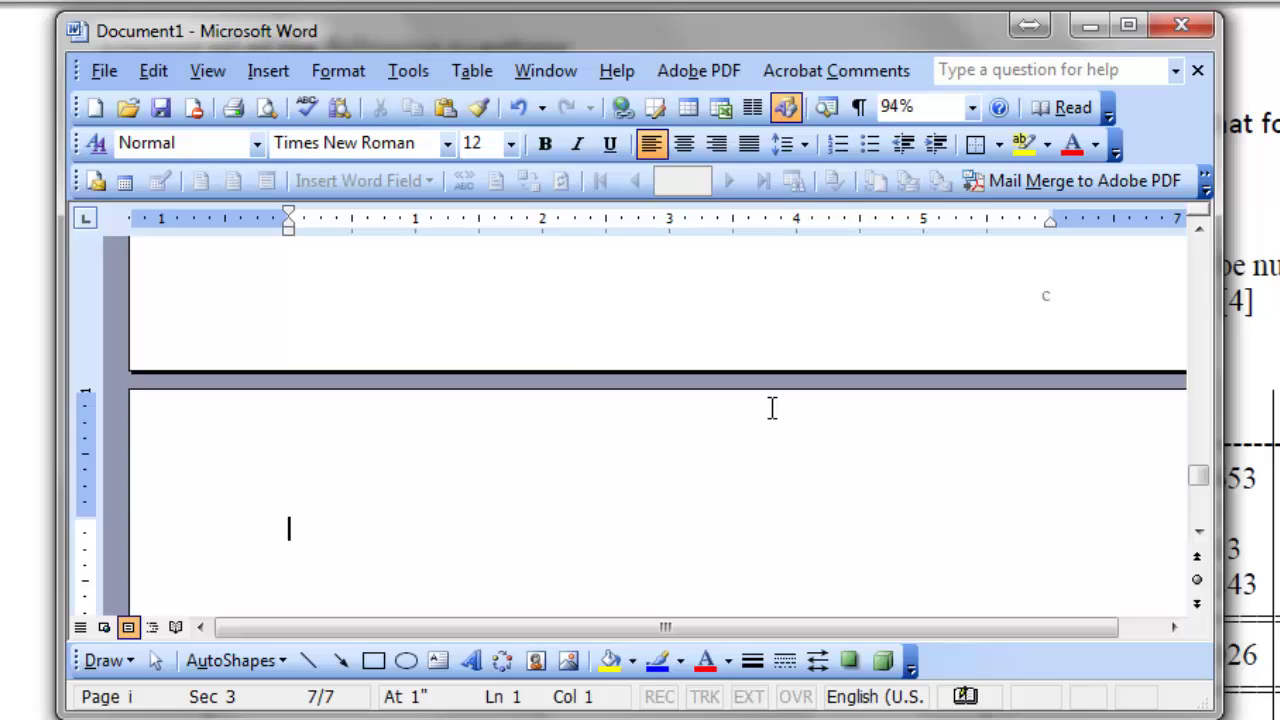
pyautogui.scroll(3, 770, 406)
pyautogui.scroll(-3, 771, 406)
pyautogui.scroll(-10, 770, 406)
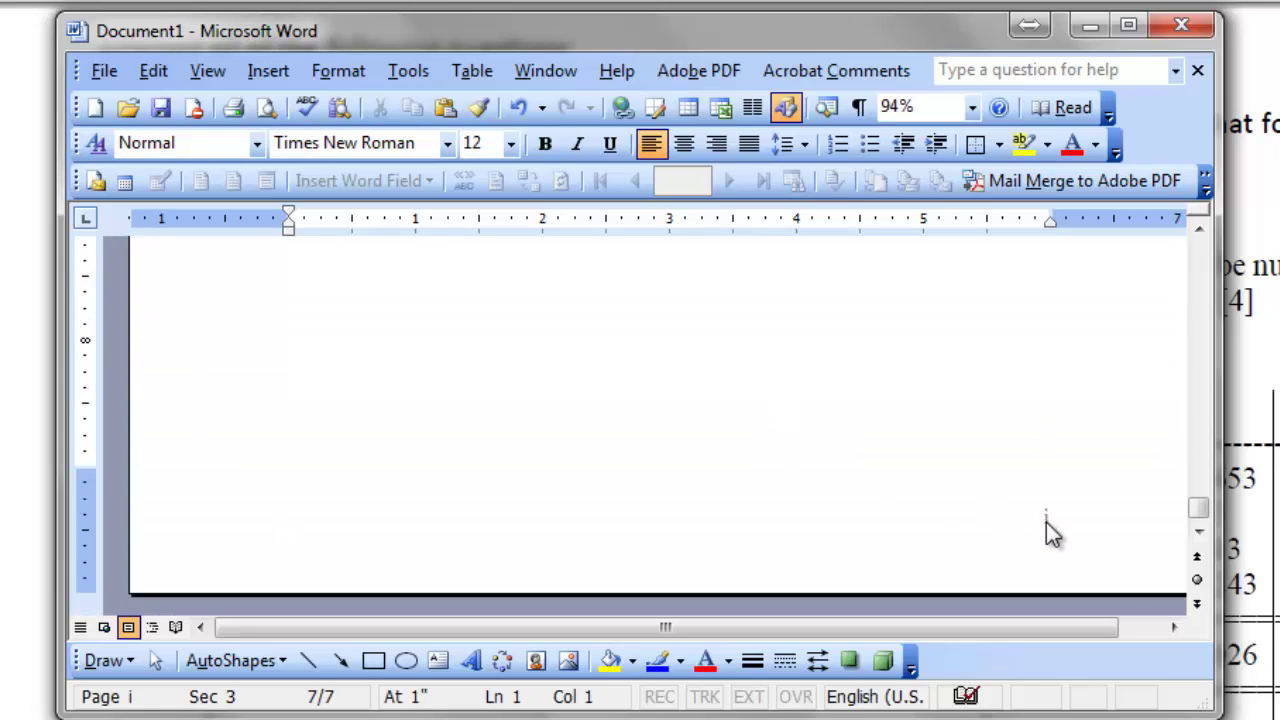
pyautogui.hotkey('ctrl', 'Return')
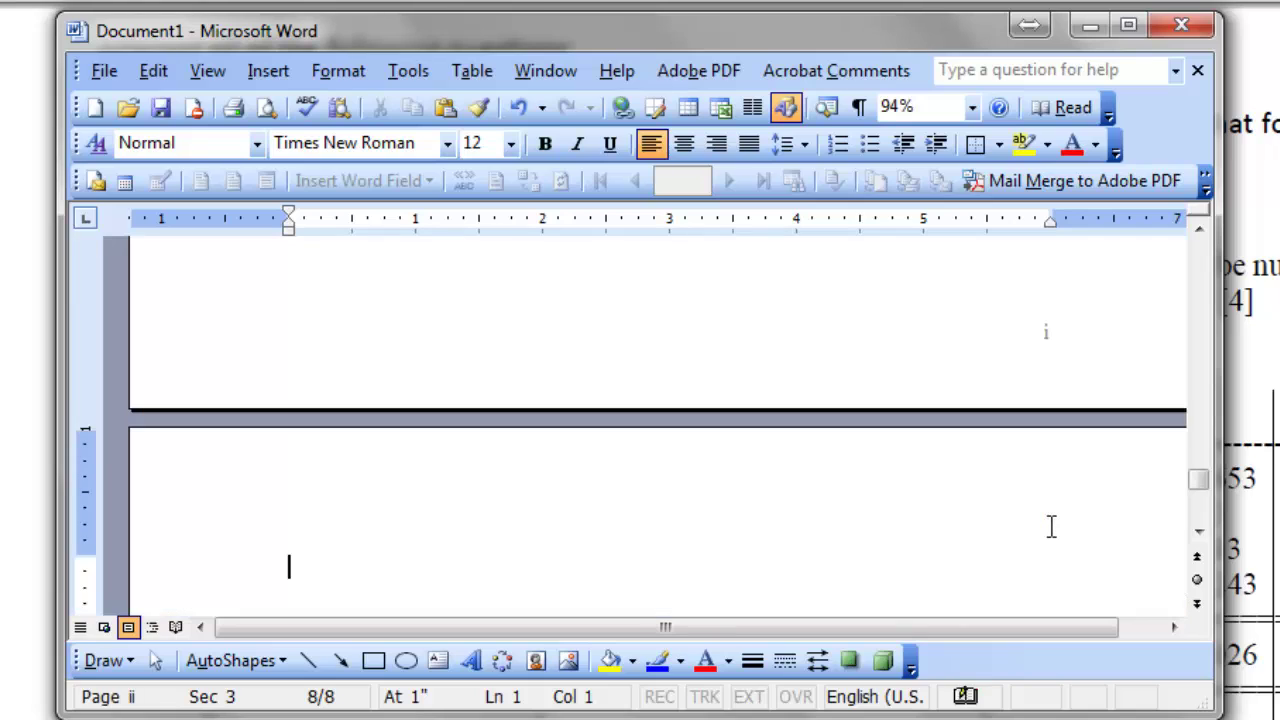
pyautogui.scroll(-10, 1049, 526)
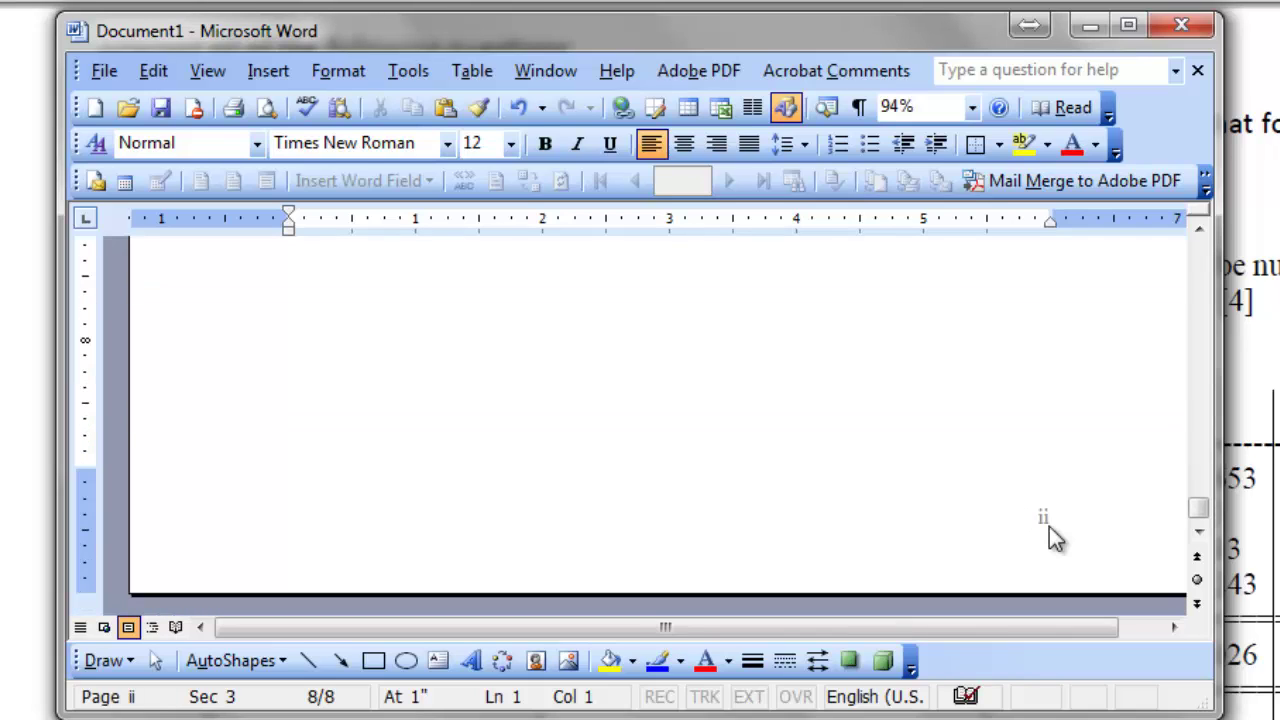
pyautogui.hotkey('ctrl', 'Return')
pyautogui.scroll(-10, 1049, 526)
pyautogui.scroll(-8, 786, 490)
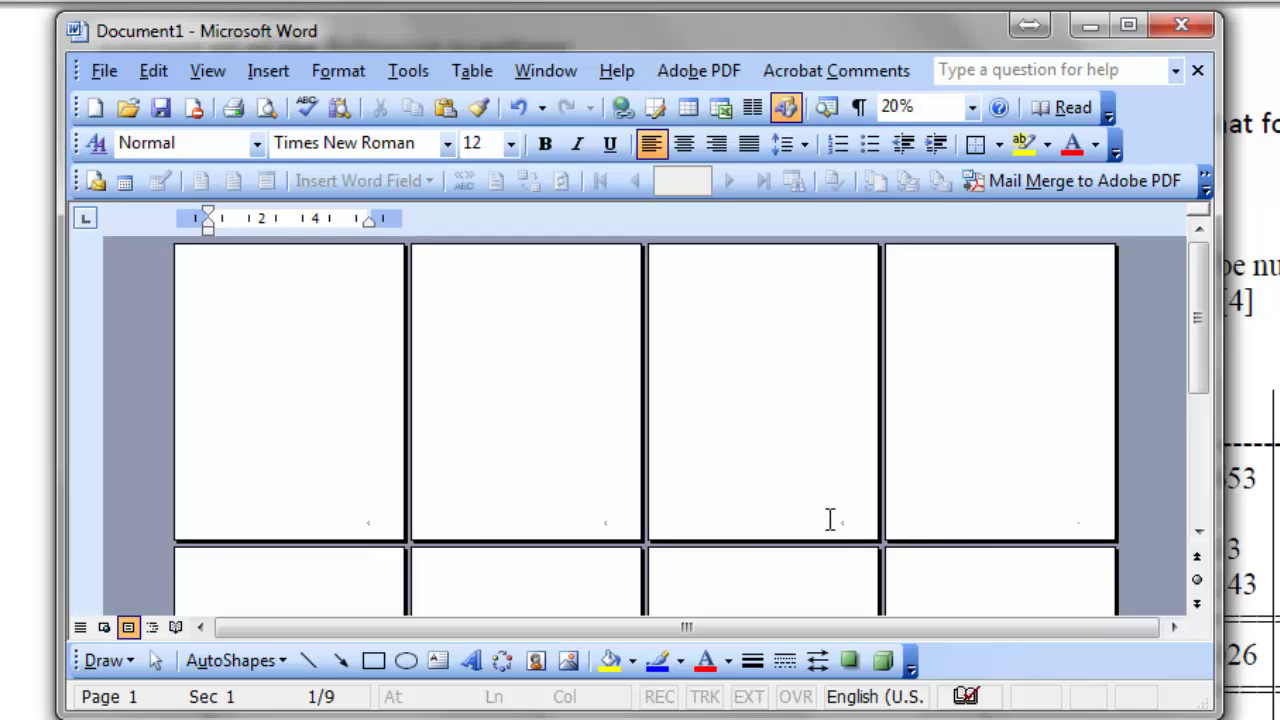
pyautogui.scroll(-2, 826, 518)
pyautogui.scroll(-6, 826, 518)
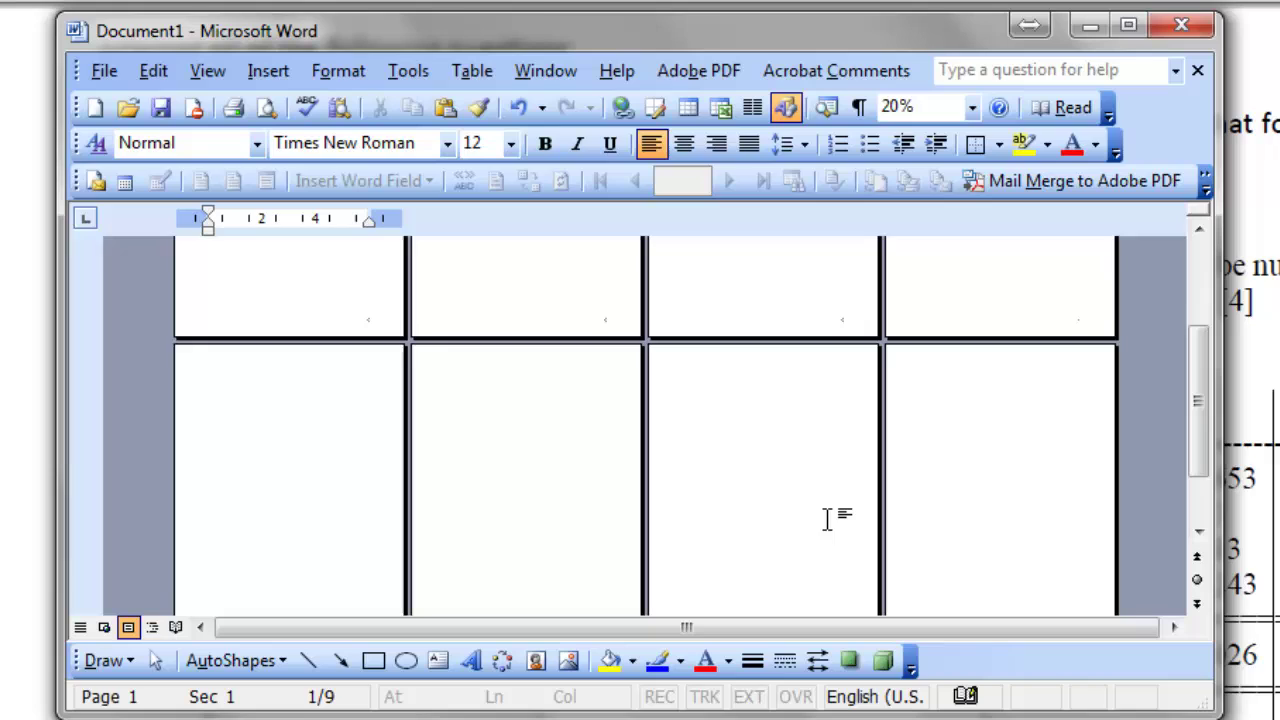
pyautogui.scroll(-1, 827, 519)
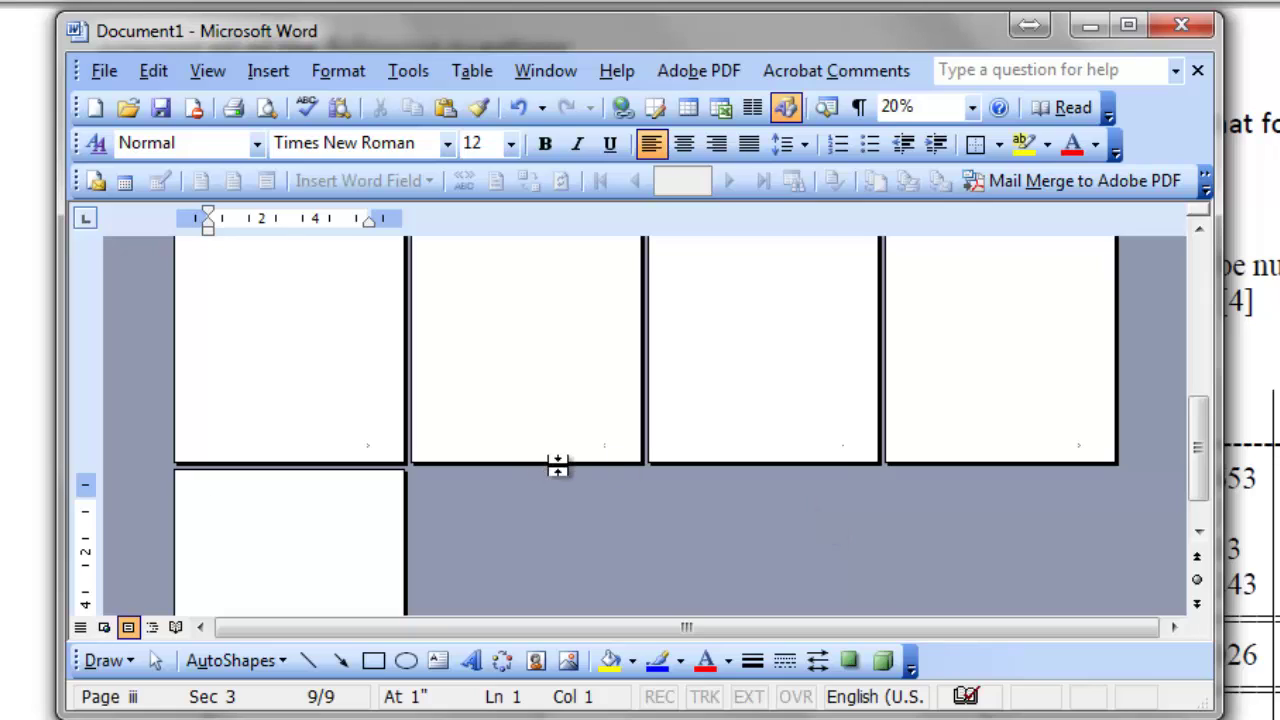
pyautogui.scroll(14, 701, 505)
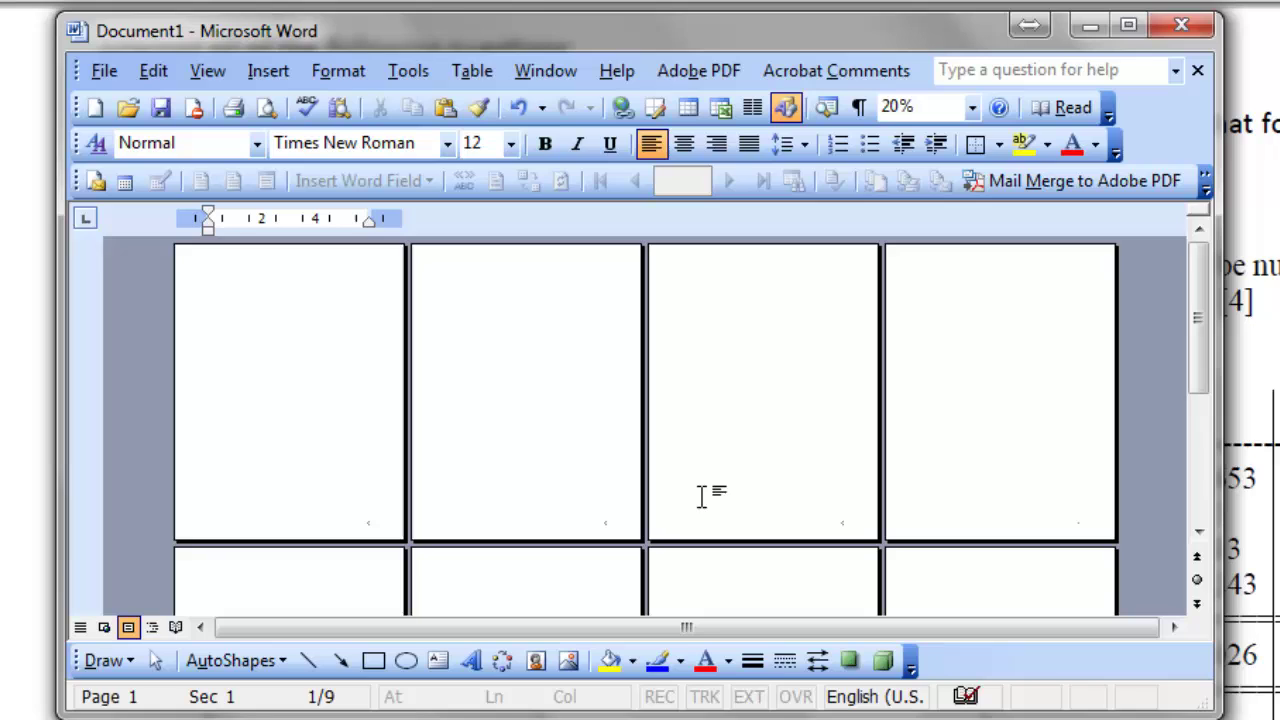
pyautogui.click(104, 71)
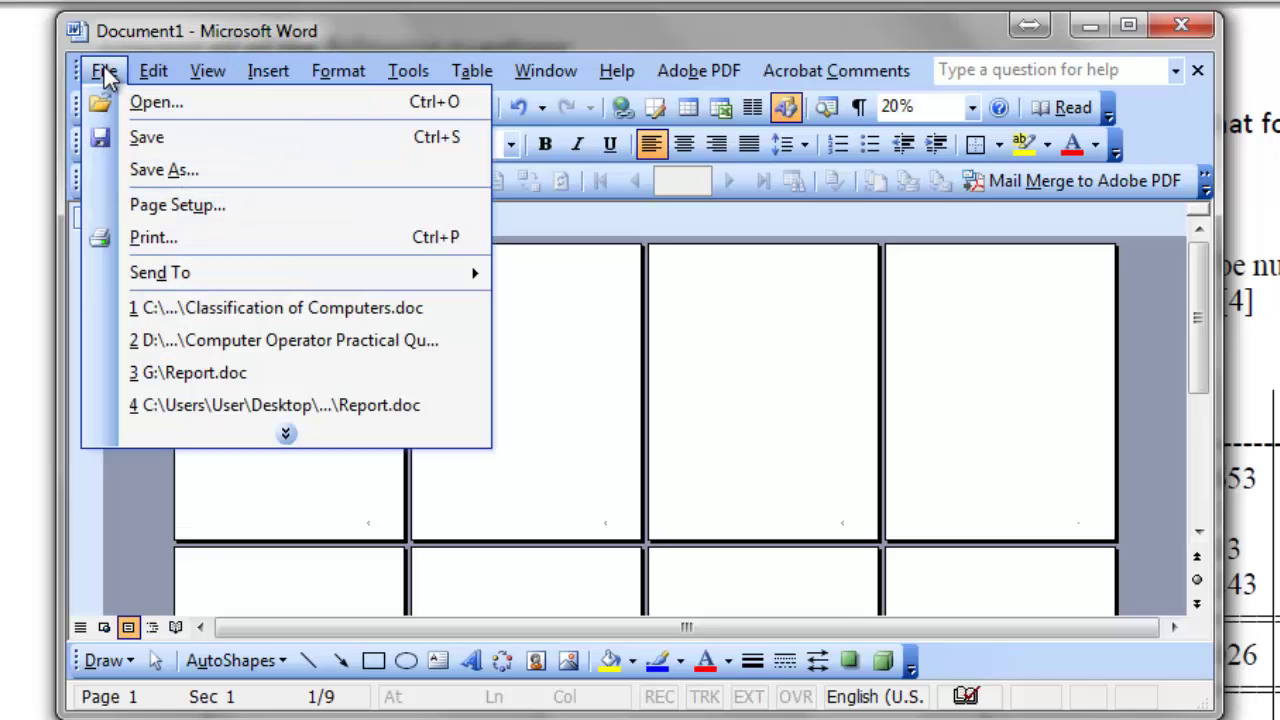
pyautogui.click(155, 172)
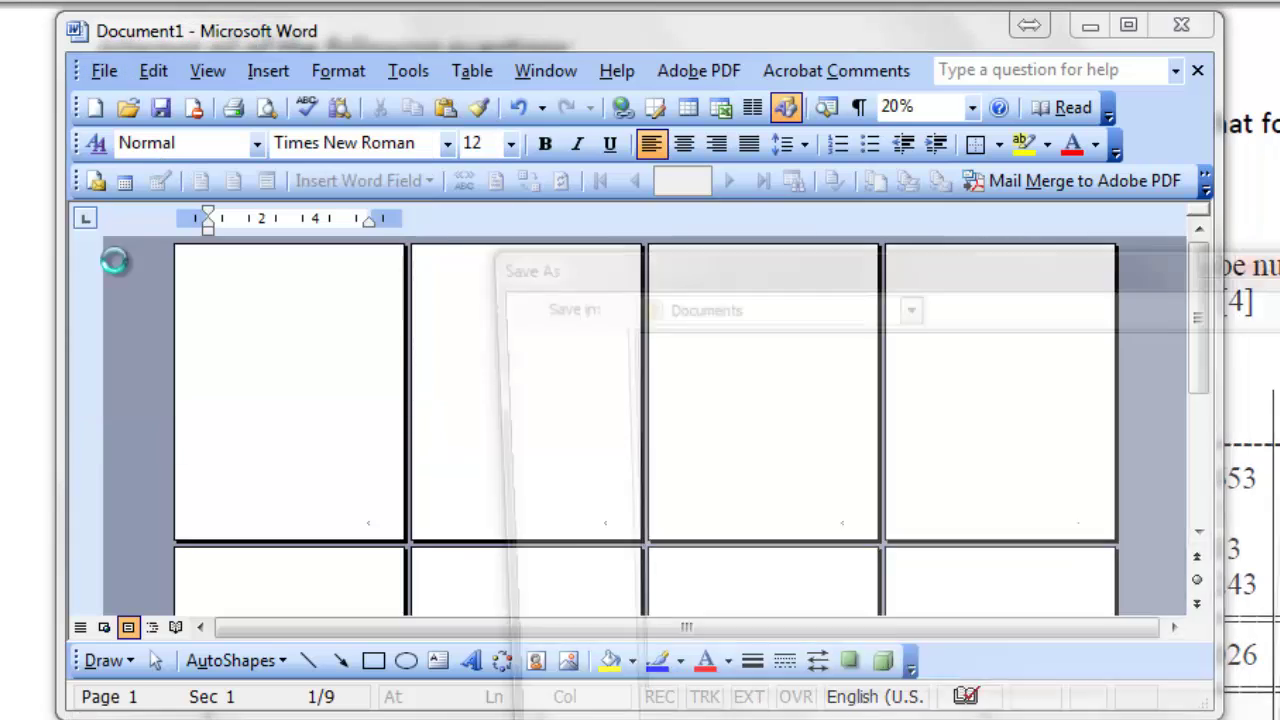
pyautogui.moveTo(785, 272); pyautogui.dragTo(475, 98)
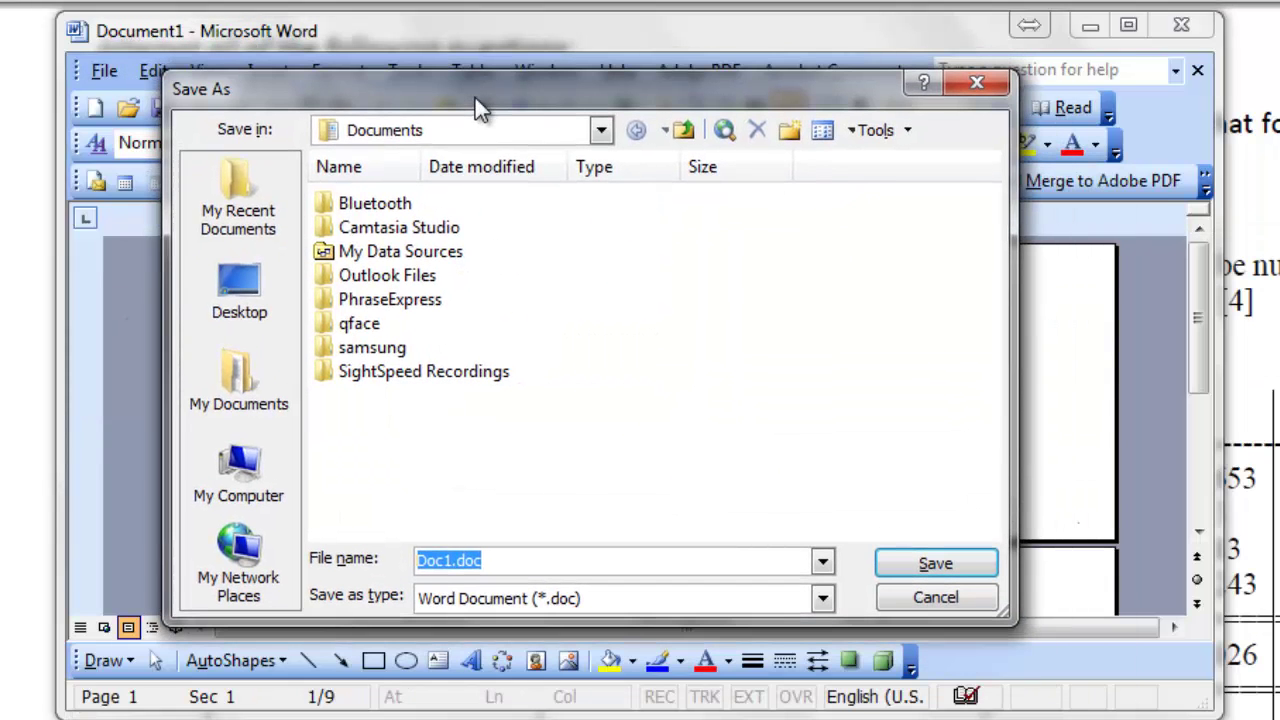
pyautogui.click(246, 302)
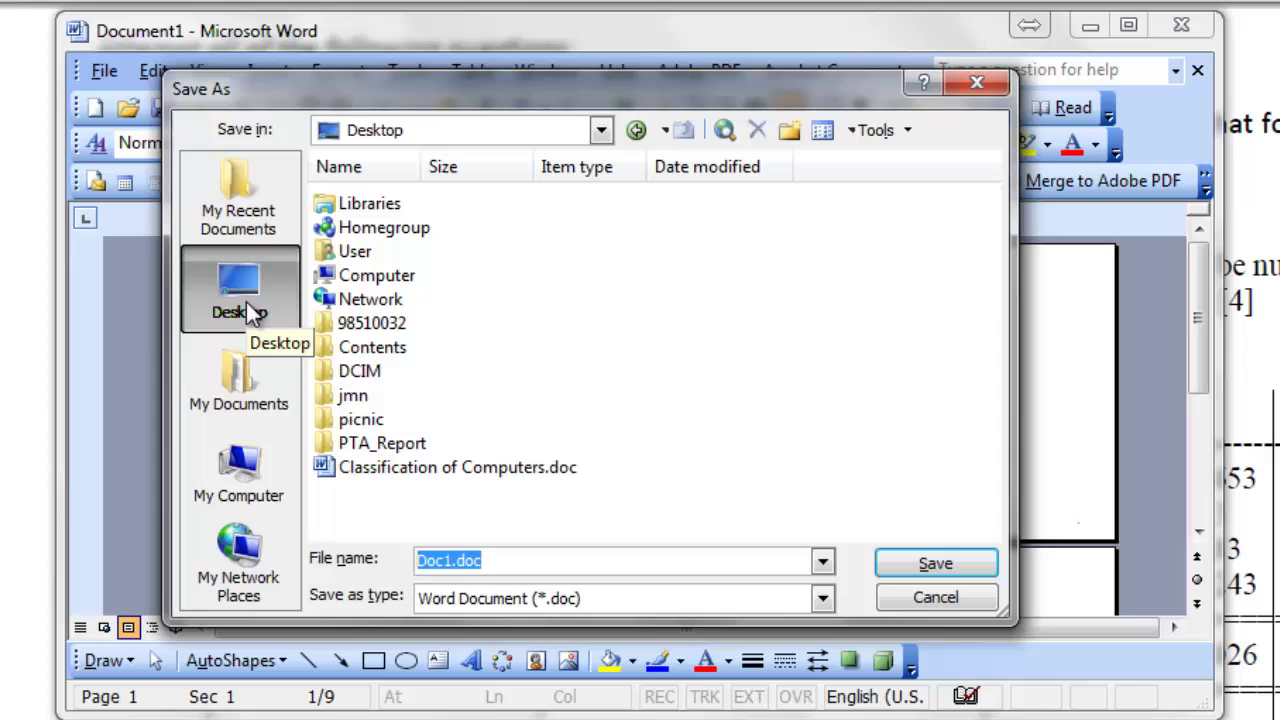
pyautogui.click(327, 325)
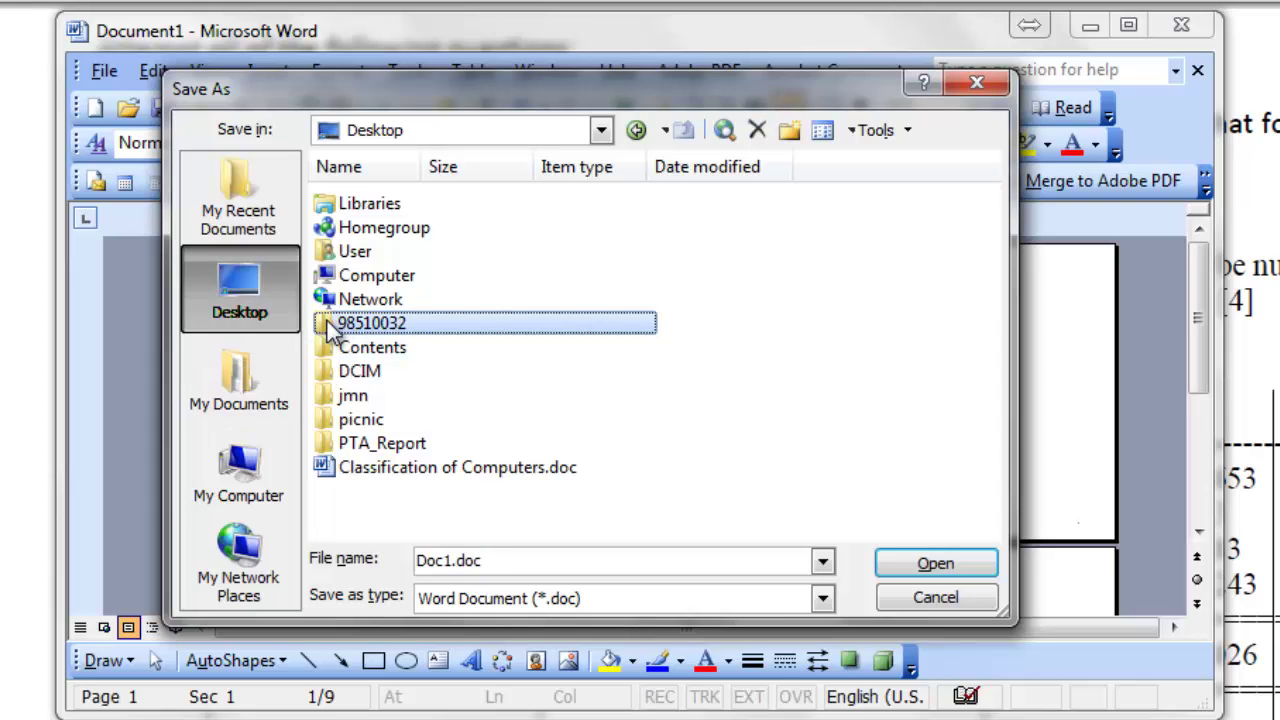
pyautogui.doubleClick(330, 335)
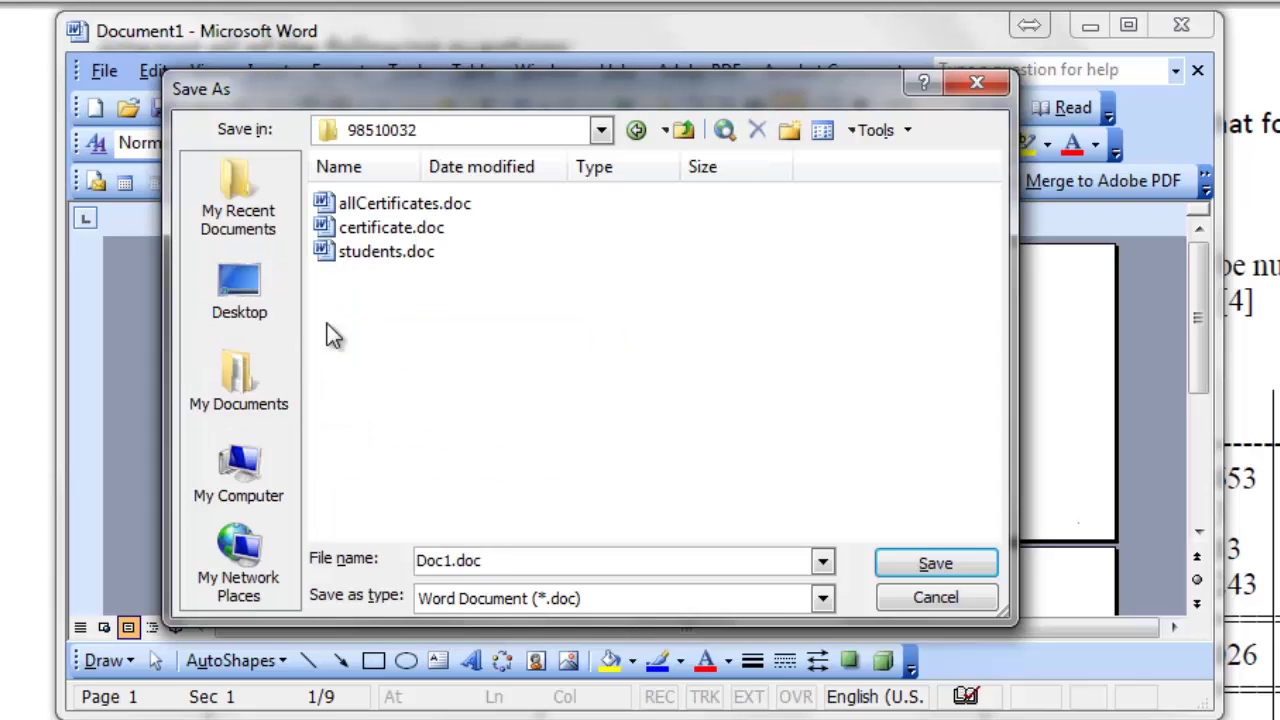
pyautogui.click(497, 560)
pyautogui.moveTo(533, 560); pyautogui.dragTo(386, 586)
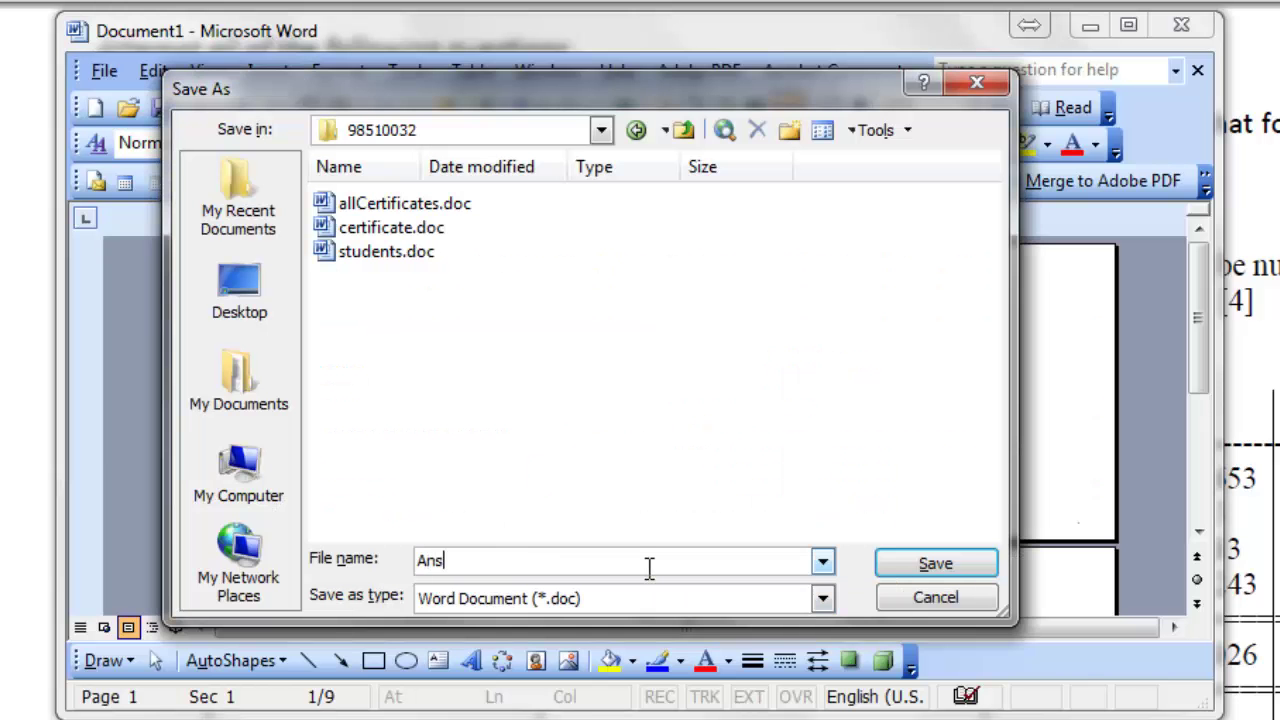
pyautogui.write('wer')
pyautogui.write('A1')
pyautogui.click(958, 566)
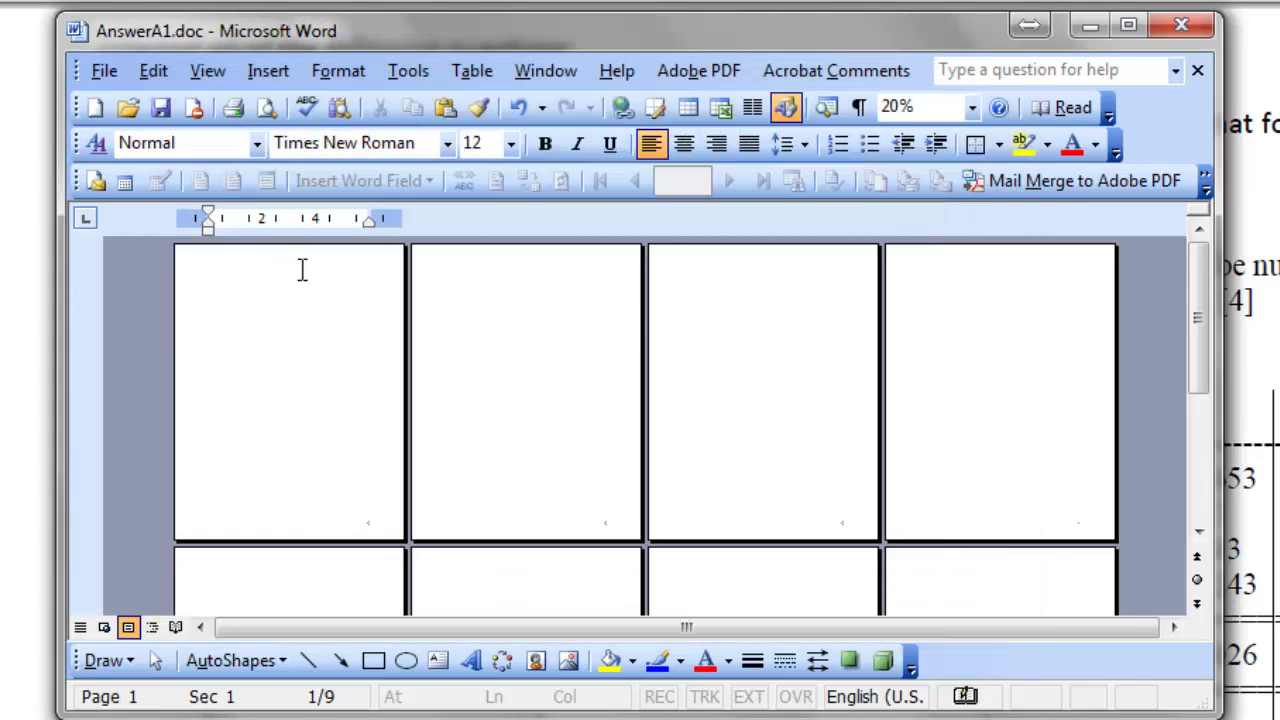
# Close AnswerA1.doc from the expanded File menu.
pyautogui.click(119, 70)
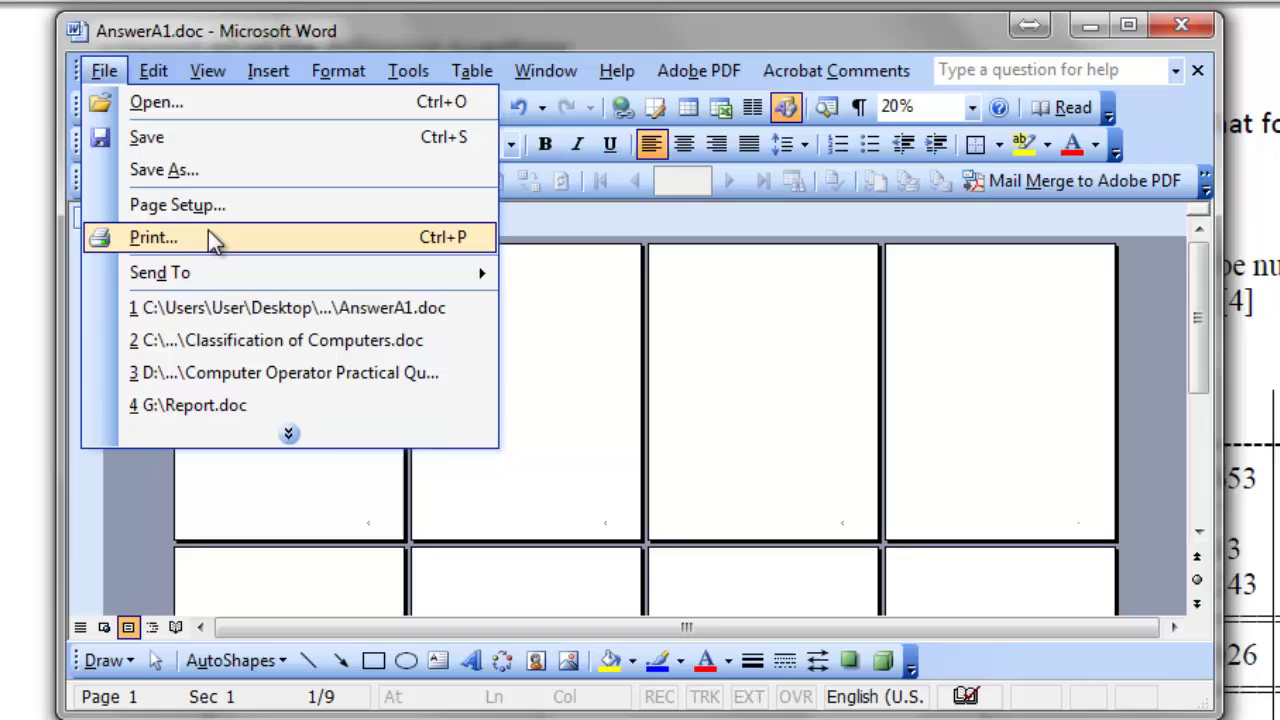
pyautogui.click(324, 449)
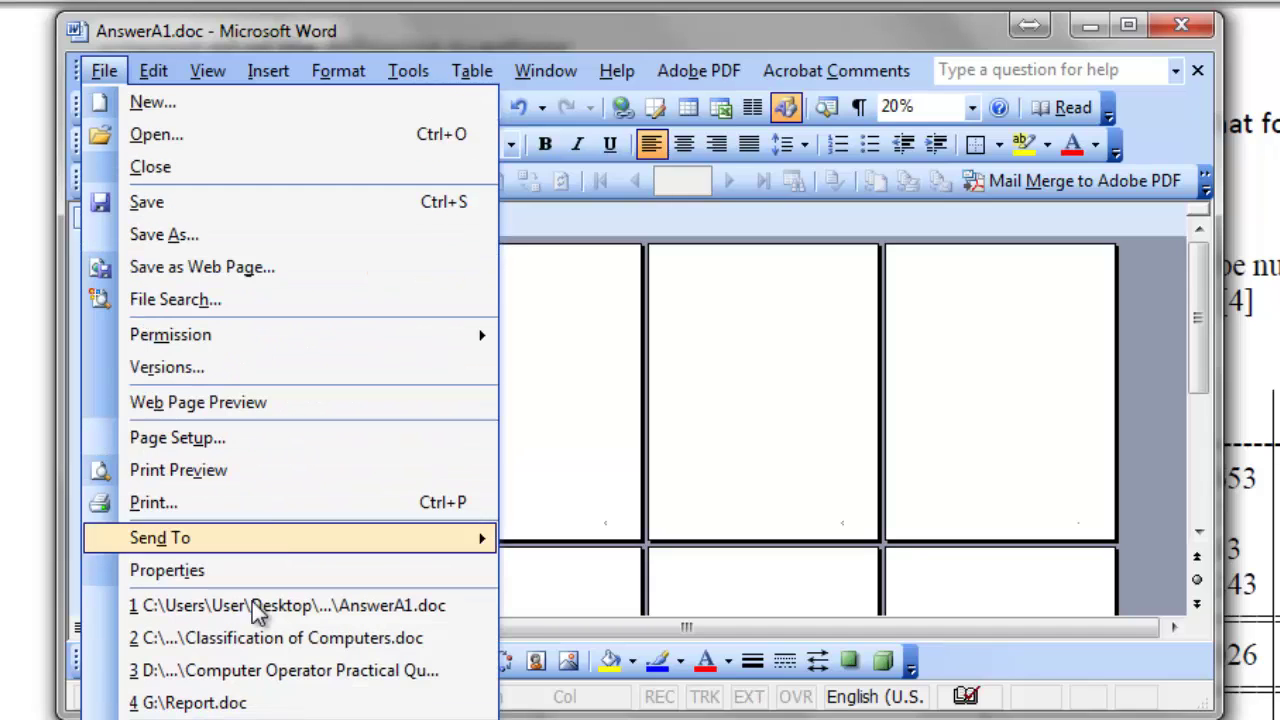
pyautogui.click(246, 168)
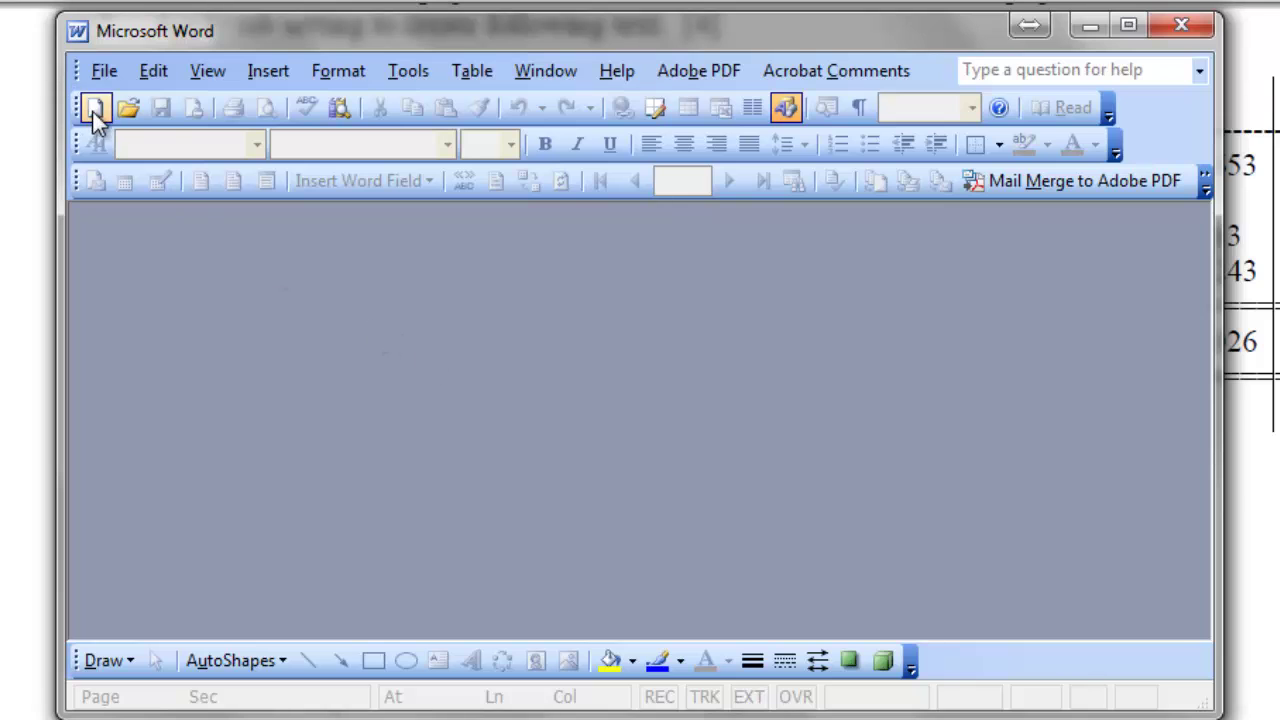
# Start a new blank document and position its window just below the PDF table headings.
pyautogui.click(94, 108)
pyautogui.moveTo(402, 31); pyautogui.dragTo(476, 138)
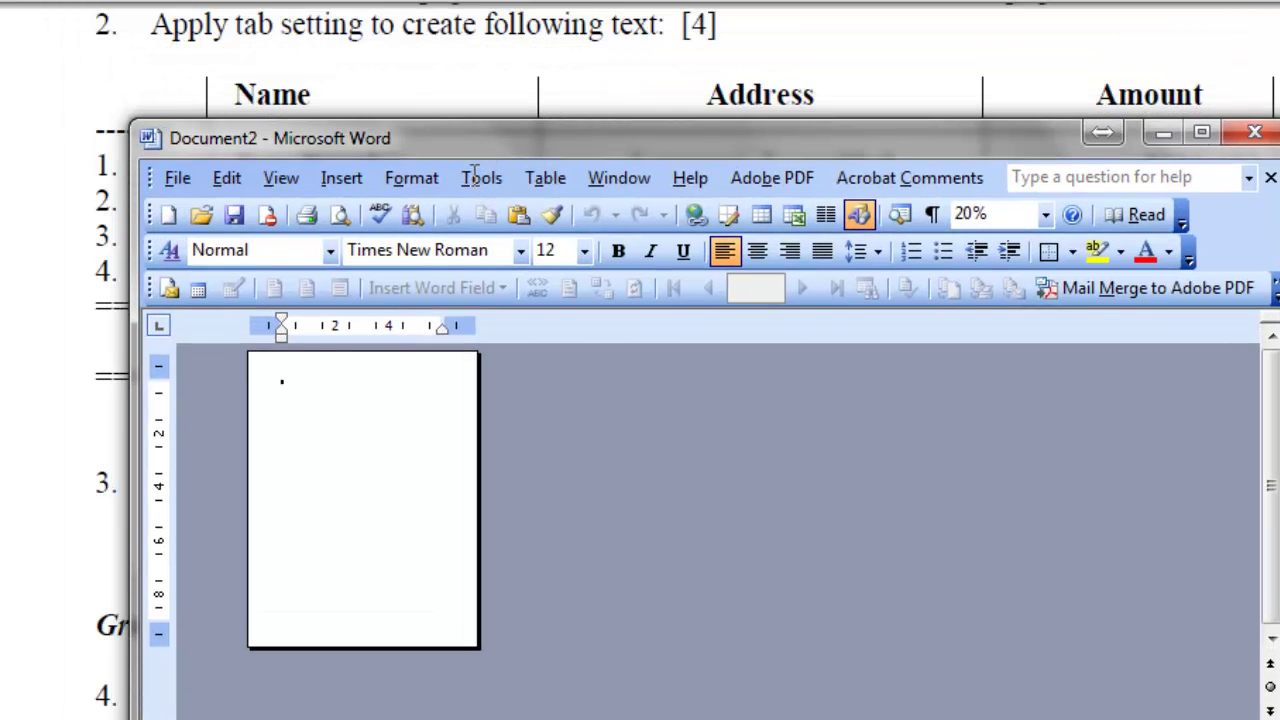
pyautogui.scroll(7, 481, 387)
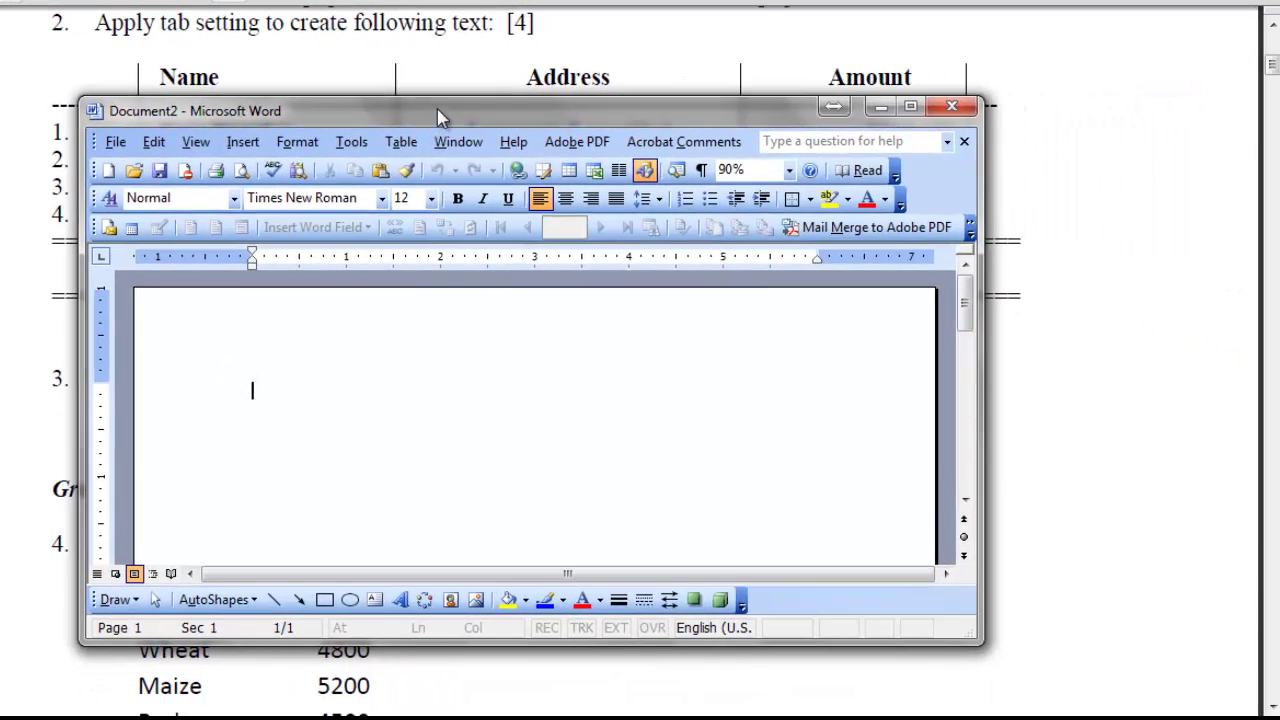
pyautogui.moveTo(597, 152); pyautogui.dragTo(515, 298)
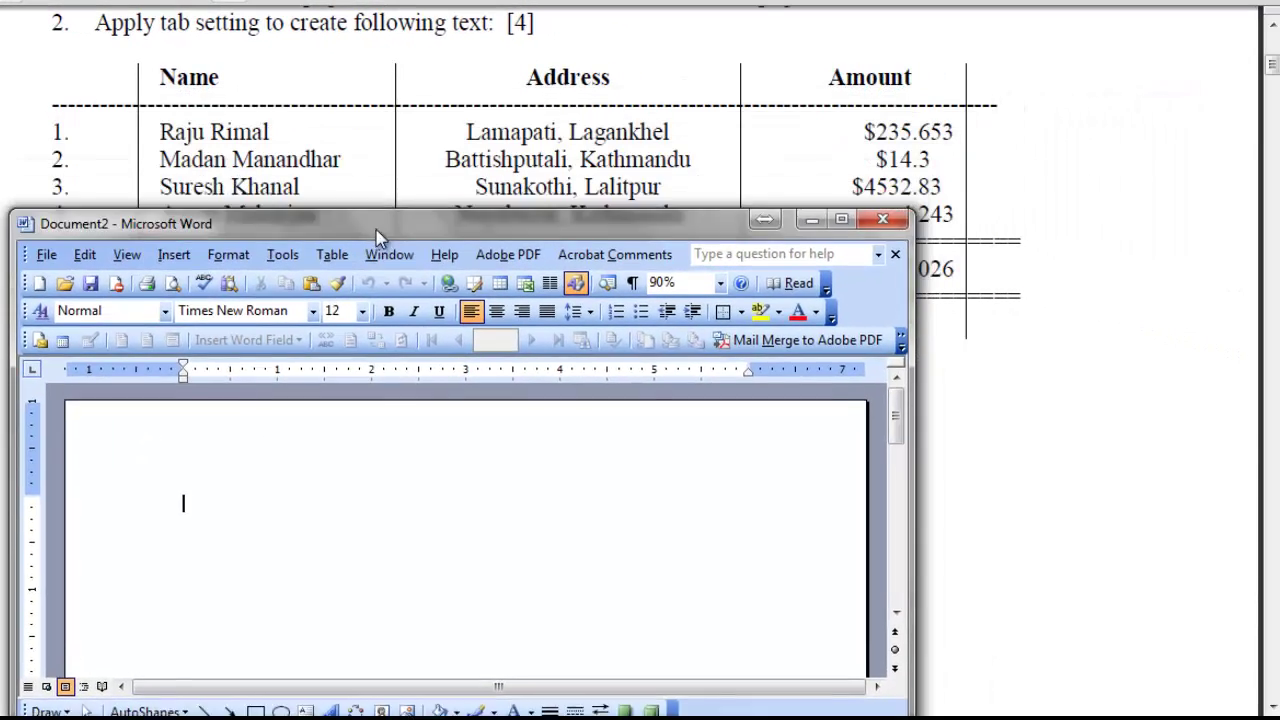
pyautogui.moveTo(378, 238); pyautogui.dragTo(381, 183)
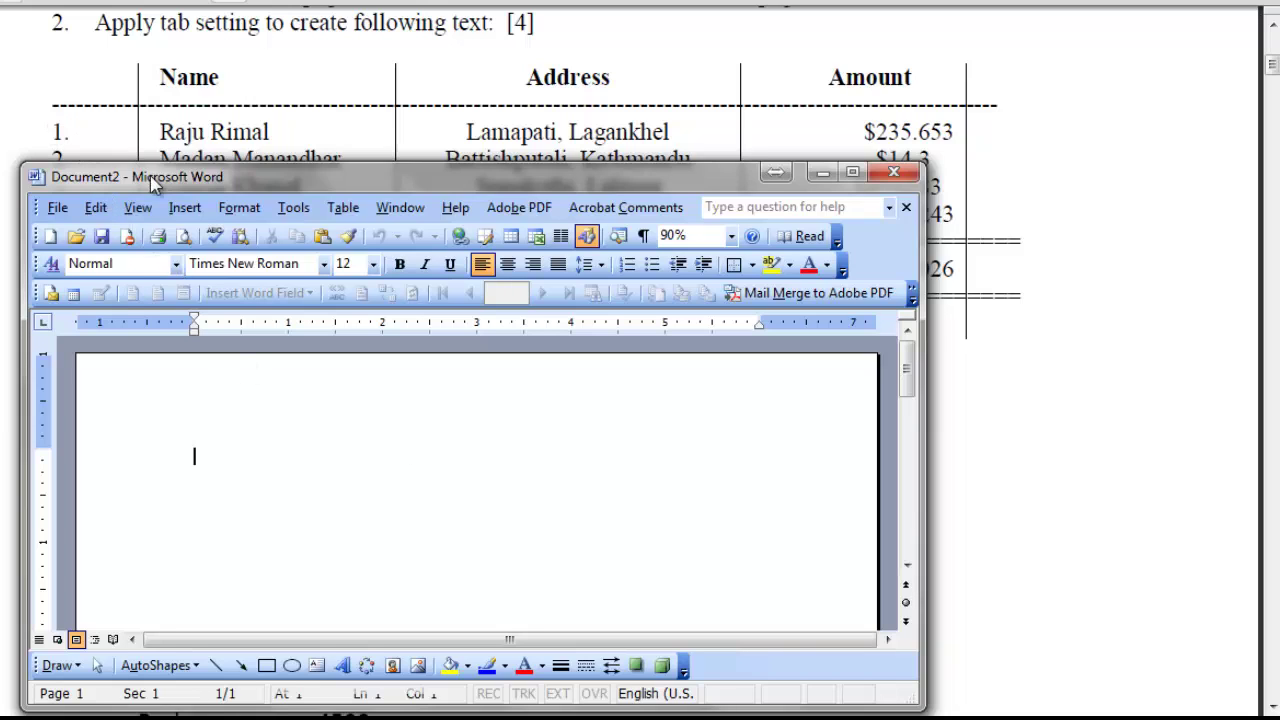
# Lower the Word window until the PDF sample table's TOTAL row is visible above it.
pyautogui.moveTo(177, 181); pyautogui.dragTo(173, 288)
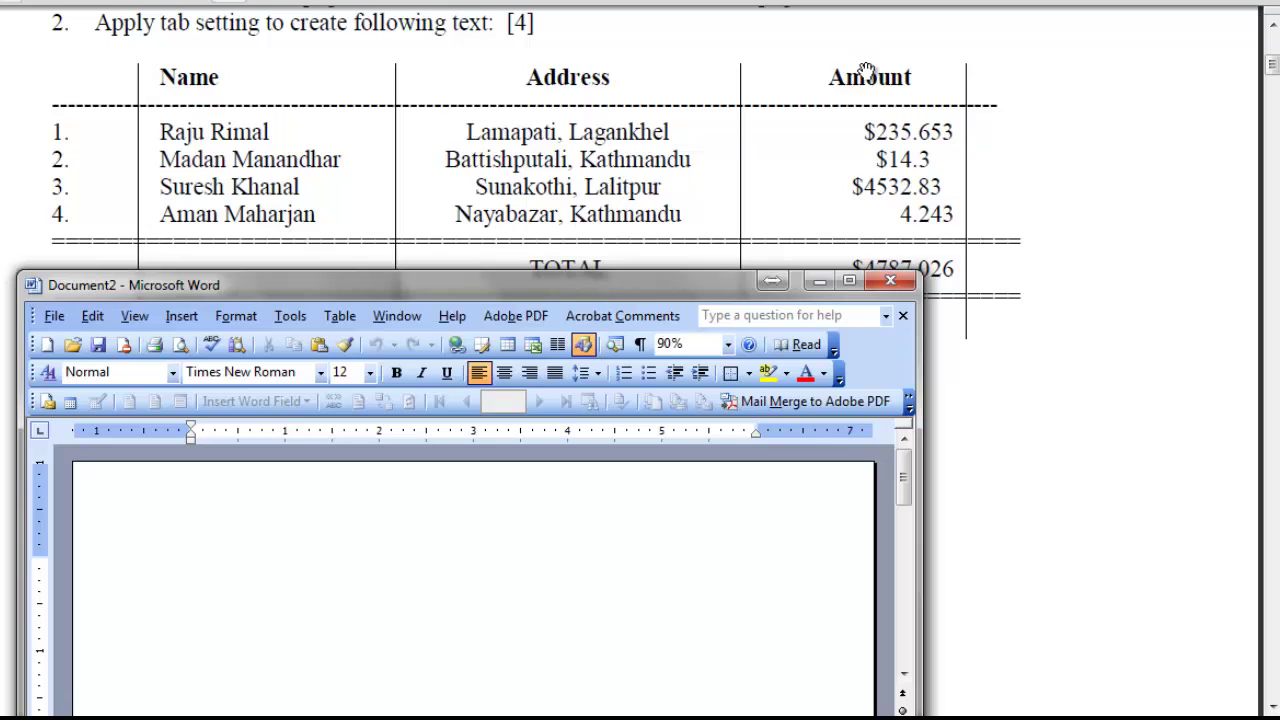
pyautogui.moveTo(690, 293); pyautogui.dragTo(708, 358)
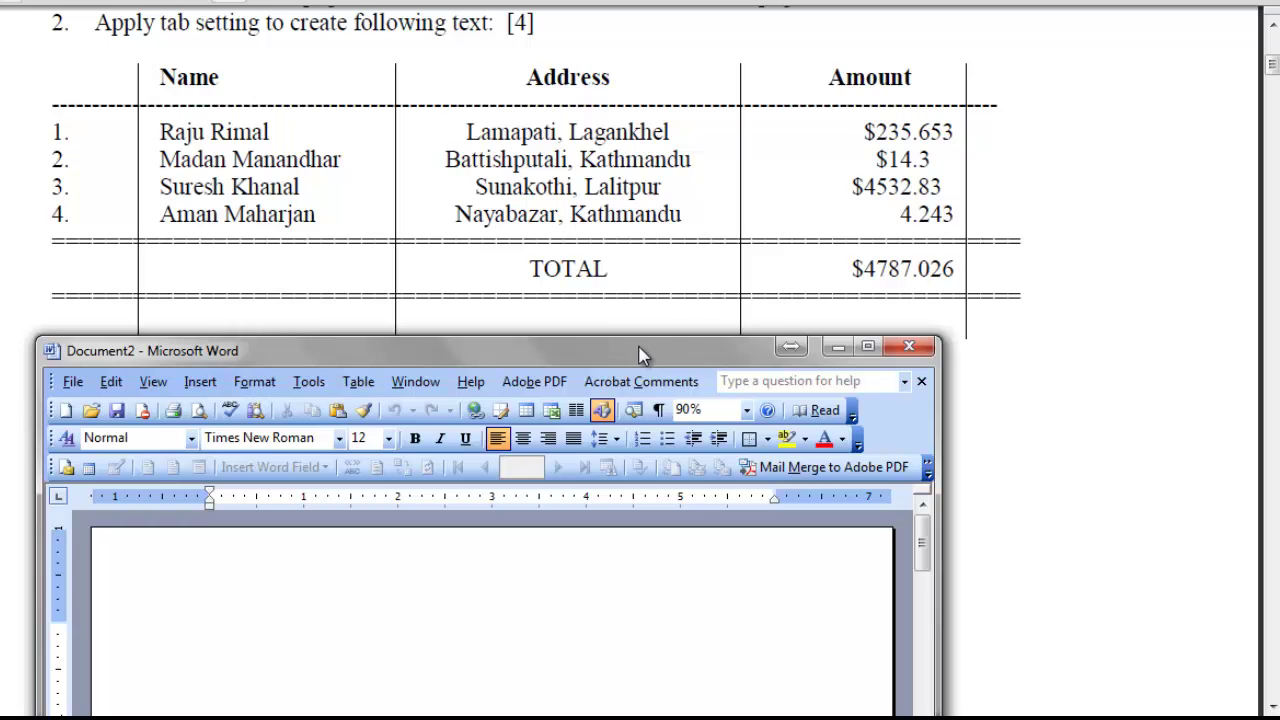
pyautogui.moveTo(640, 354); pyautogui.dragTo(675, 335)
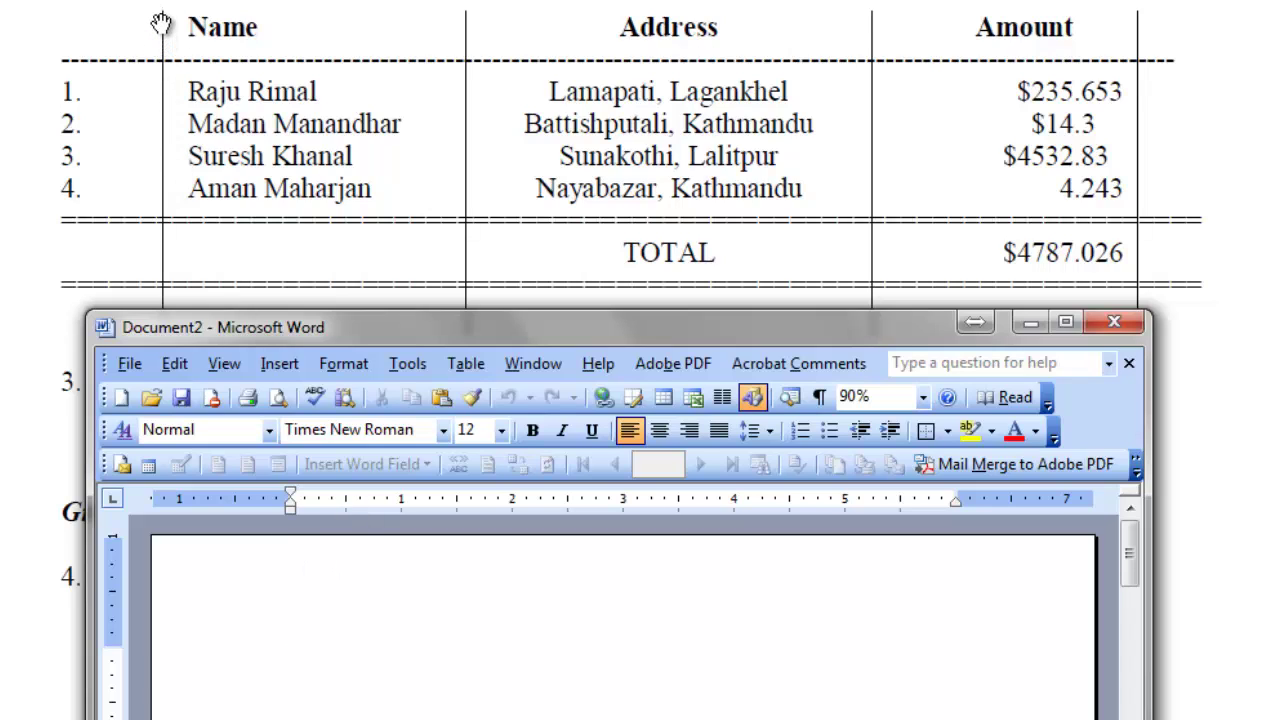
# Place a bar tab divider and a left tab stop on the ruler, then type 'Name' at it.
pyautogui.click(113, 498)
pyautogui.click(346, 502)
pyautogui.click(113, 499)
pyautogui.click(113, 499)
pyautogui.click(360, 504)
pyautogui.press('Tab')
pyautogui.write('Name')
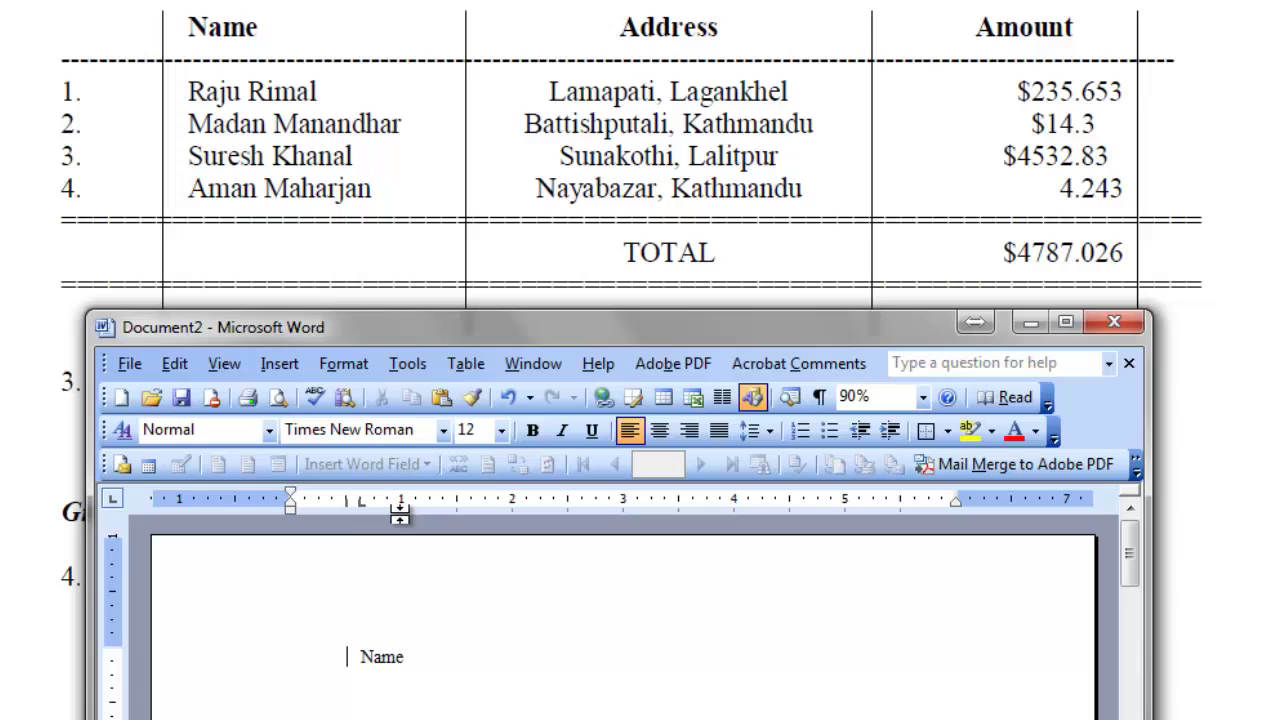
# Set a centre tab at 3.5 inches and type the 'Address' heading there.
pyautogui.click(114, 500)
pyautogui.click(113, 500)
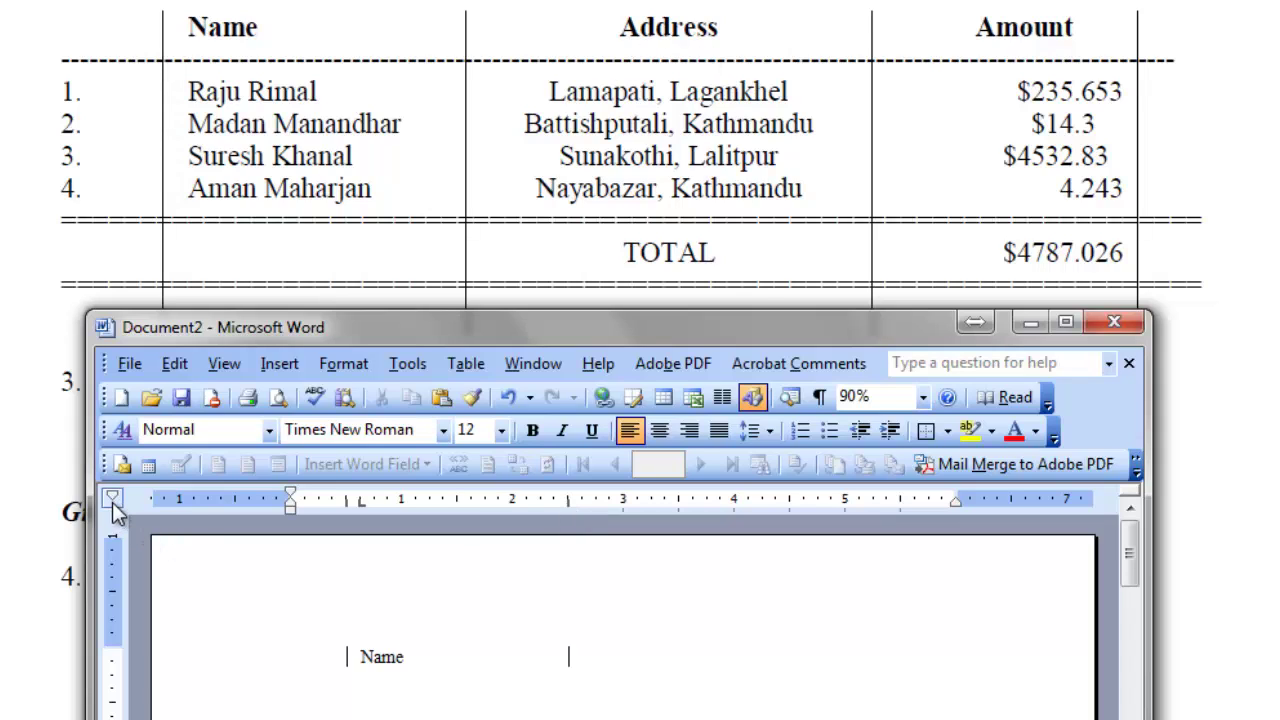
pyautogui.click(113, 500)
pyautogui.click(678, 502)
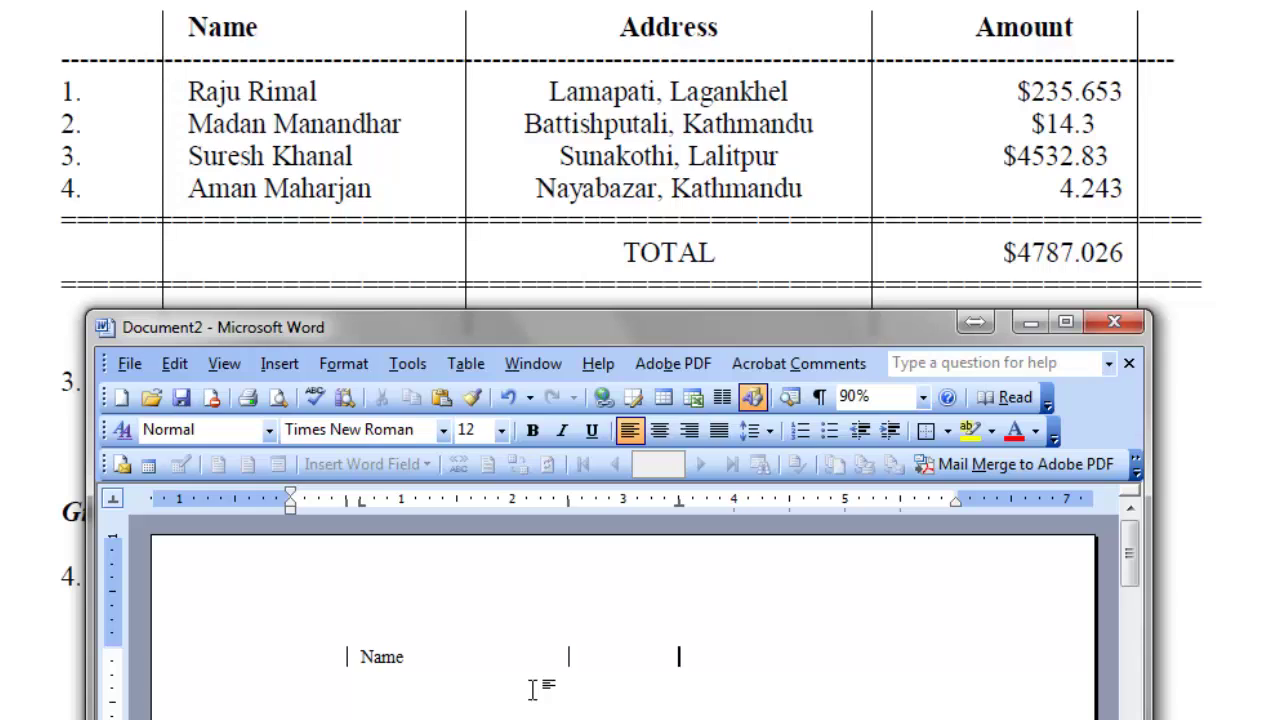
pyautogui.press('Tab')
pyautogui.write('Address')
# Add a bar divider after Address, a tab stop near 5.5 inches for Amount, and a closing divider.
pyautogui.click(114, 500)
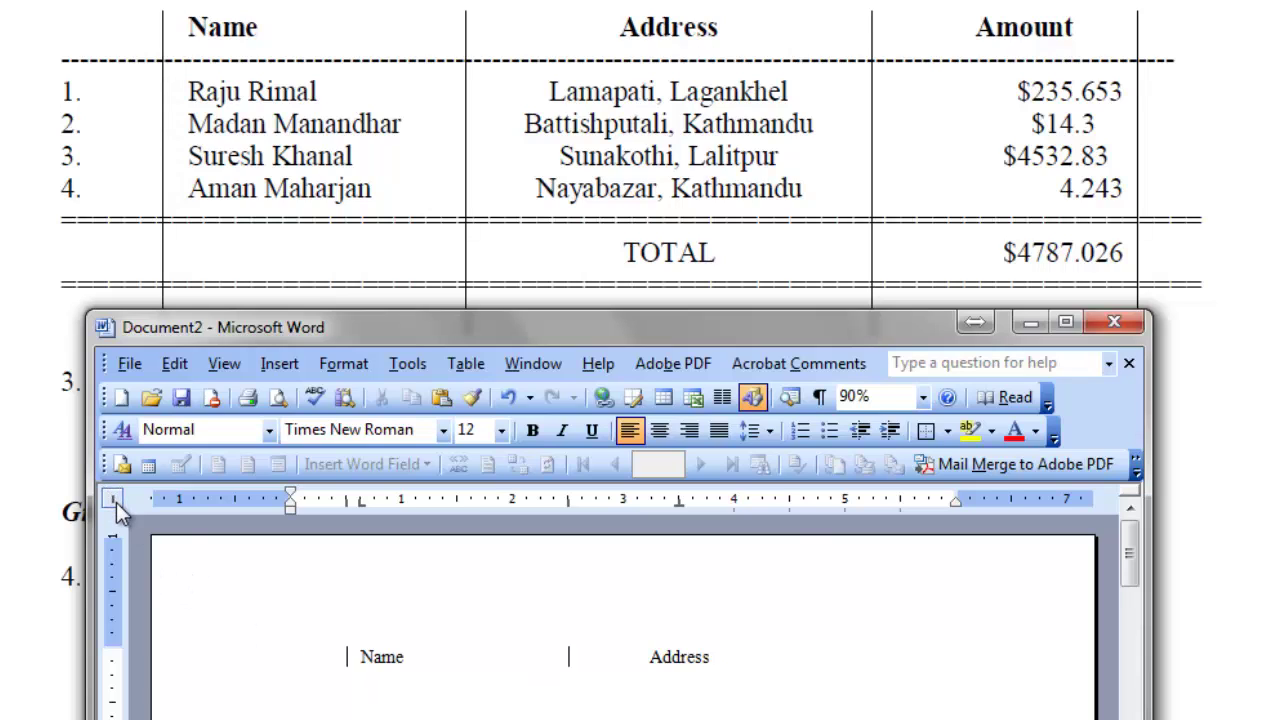
pyautogui.click(788, 501)
pyautogui.click(118, 500)
pyautogui.click(113, 498)
pyautogui.click(115, 500)
pyautogui.click(114, 500)
pyautogui.click(900, 502)
pyautogui.click(115, 500)
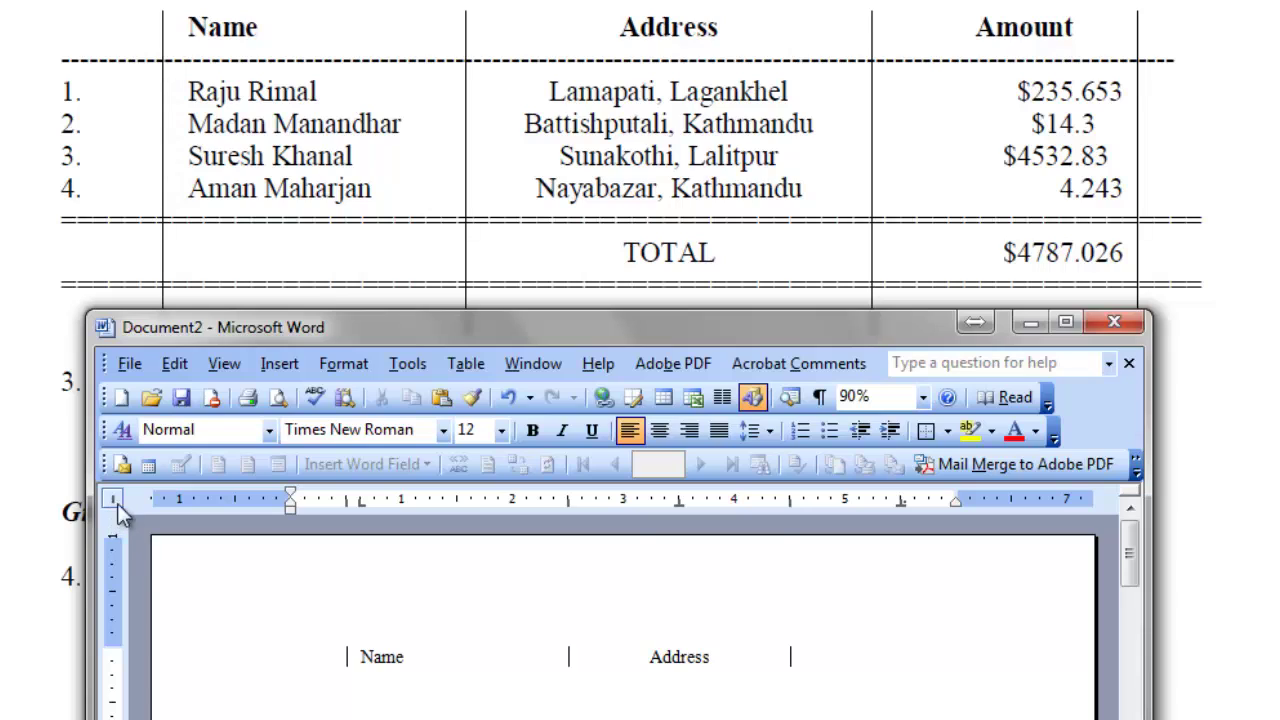
pyautogui.click(940, 506)
# Type the 'Amount' heading at its tab stop and start a new line.
pyautogui.press('Tab')
pyautogui.write('Amount')
pyautogui.press('Return')
# Type a row of hyphens under the headings, undoing Word's automatic border conversion.
pyautogui.write('--------------------------------------------')
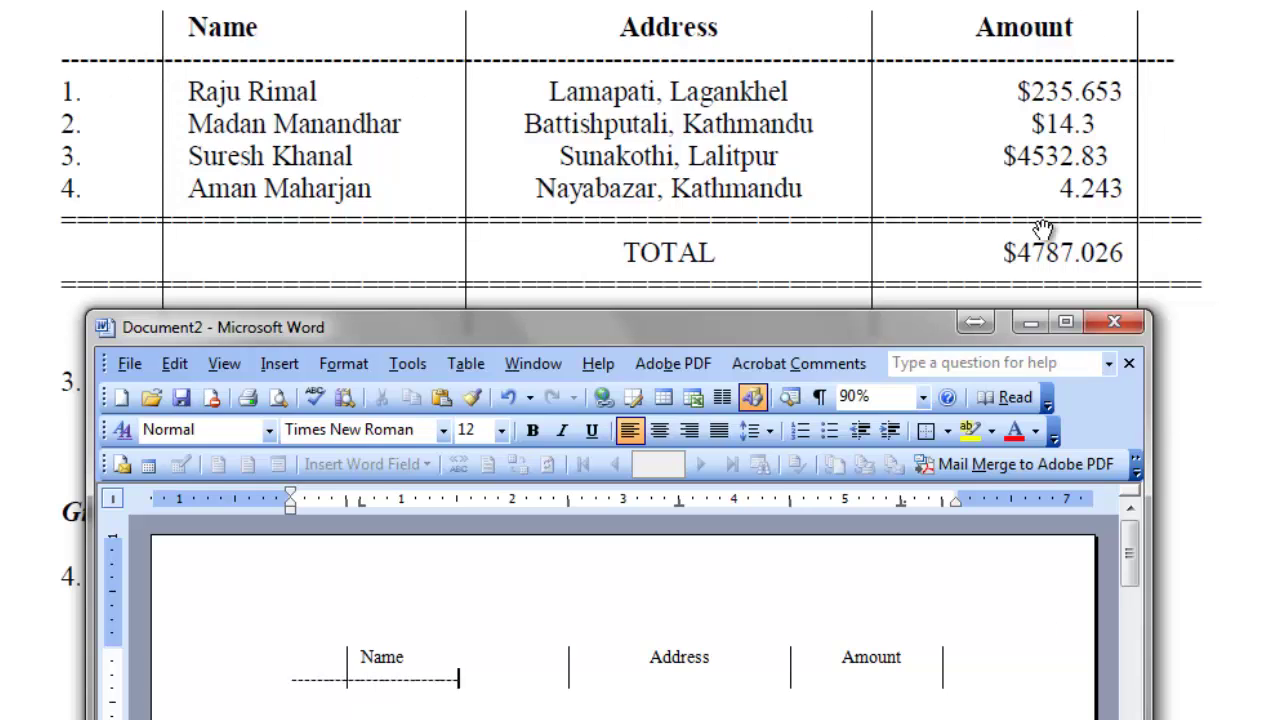
pyautogui.write('------------------------------------------------------------------')
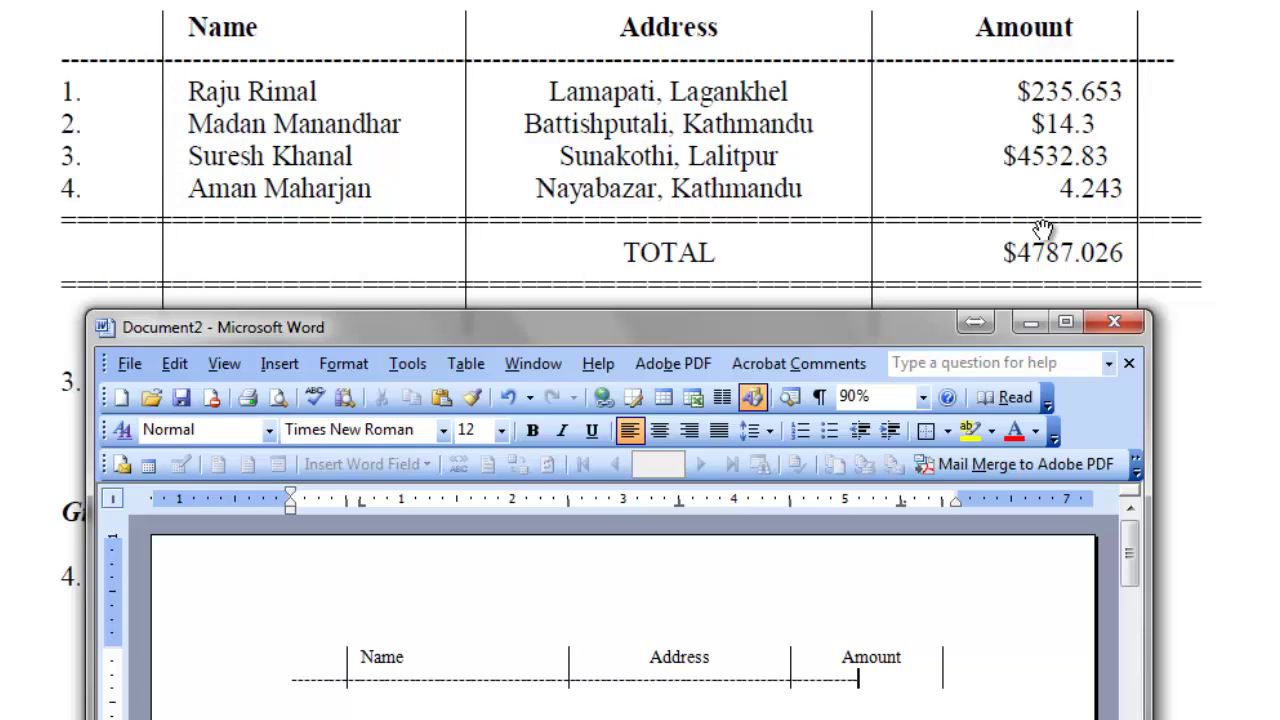
pyautogui.write('------')
pyautogui.press('BackSpace')
pyautogui.press('BackSpace')
pyautogui.press('BackSpace')
pyautogui.press('Return')
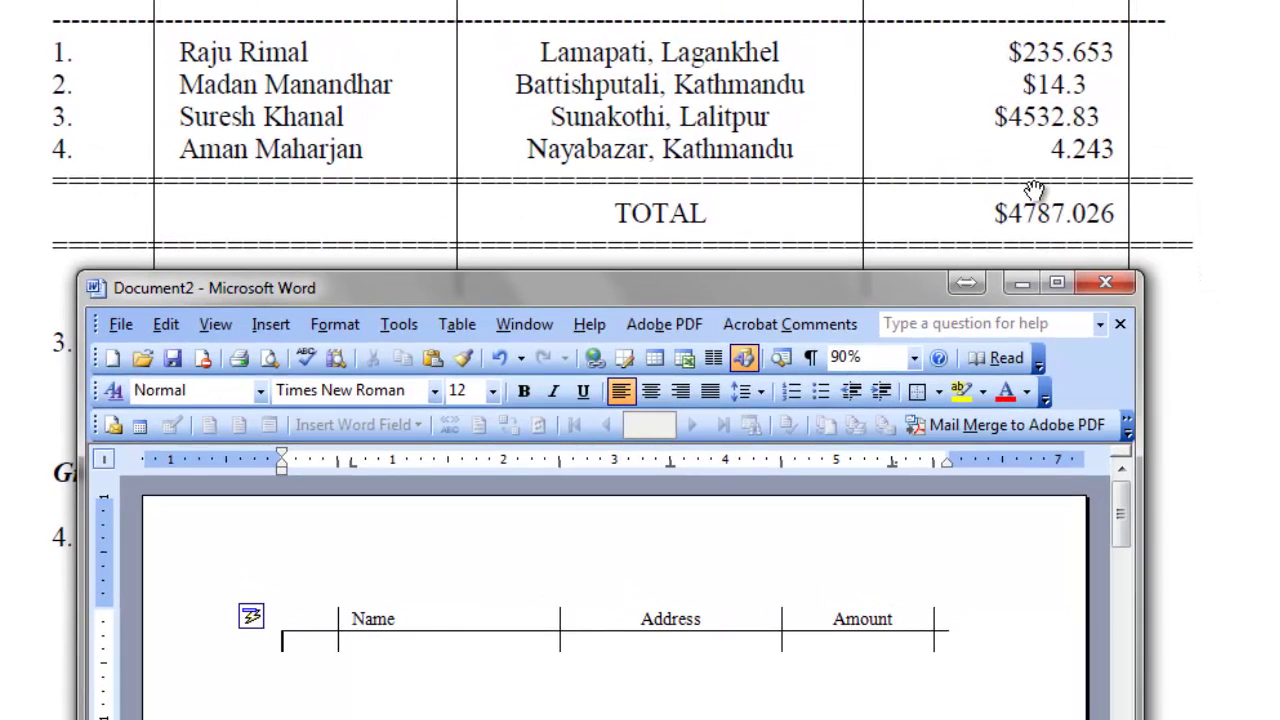
pyautogui.hotkey('ctrl', 'z')
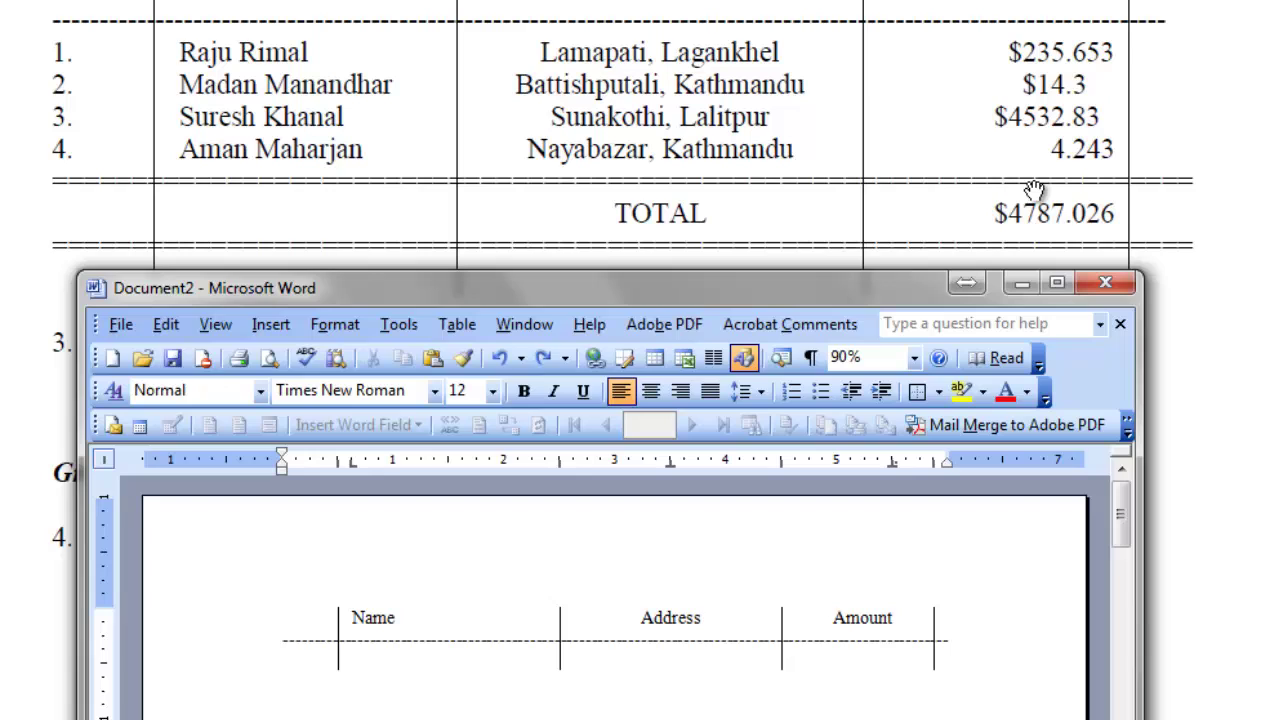
# Fill row 1 with its number, name, address and the amount $235.653.
pyautogui.write('1.')
pyautogui.press('Tab')
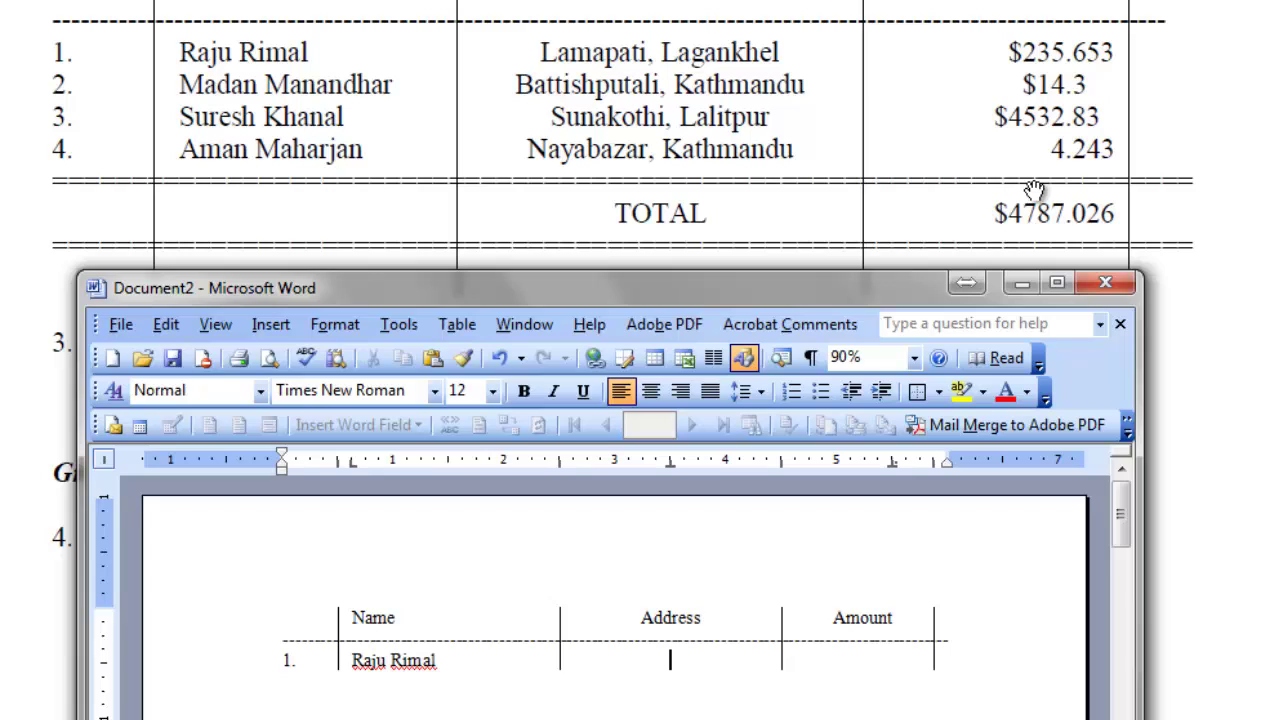
pyautogui.write('Lampati, Lagankhel')
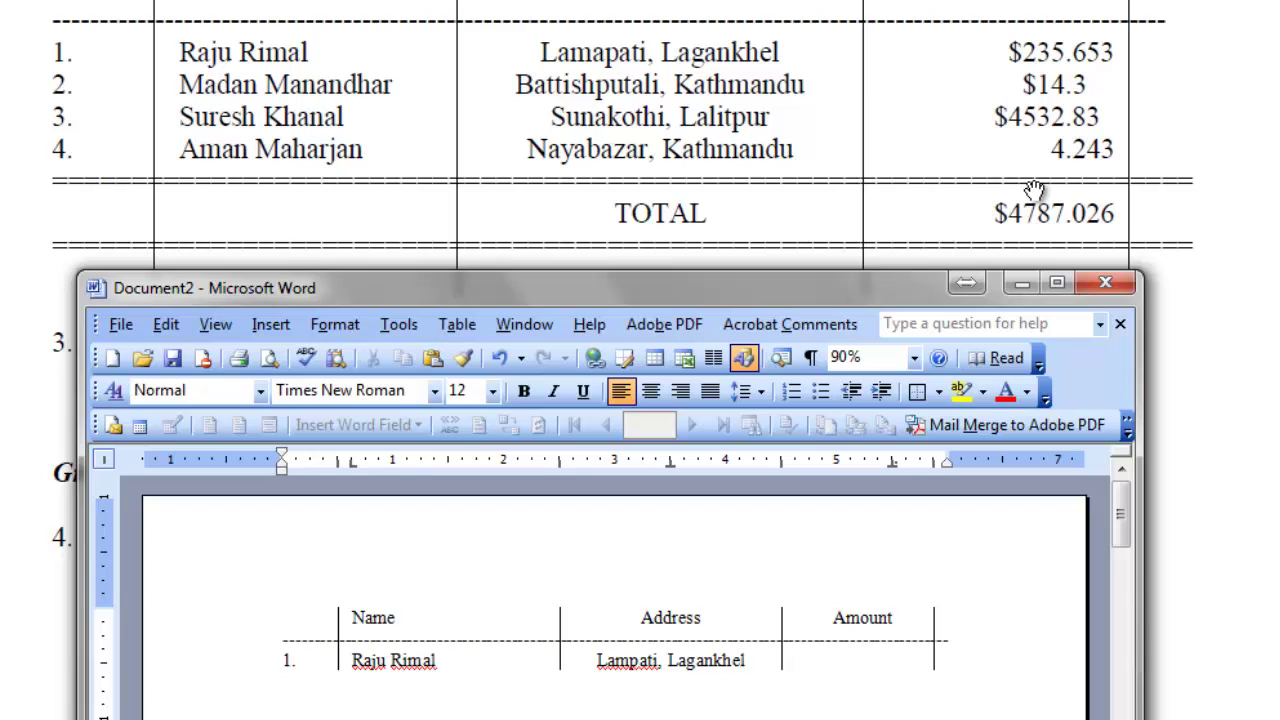
pyautogui.press('Tab')
pyautogui.write('$235.653')
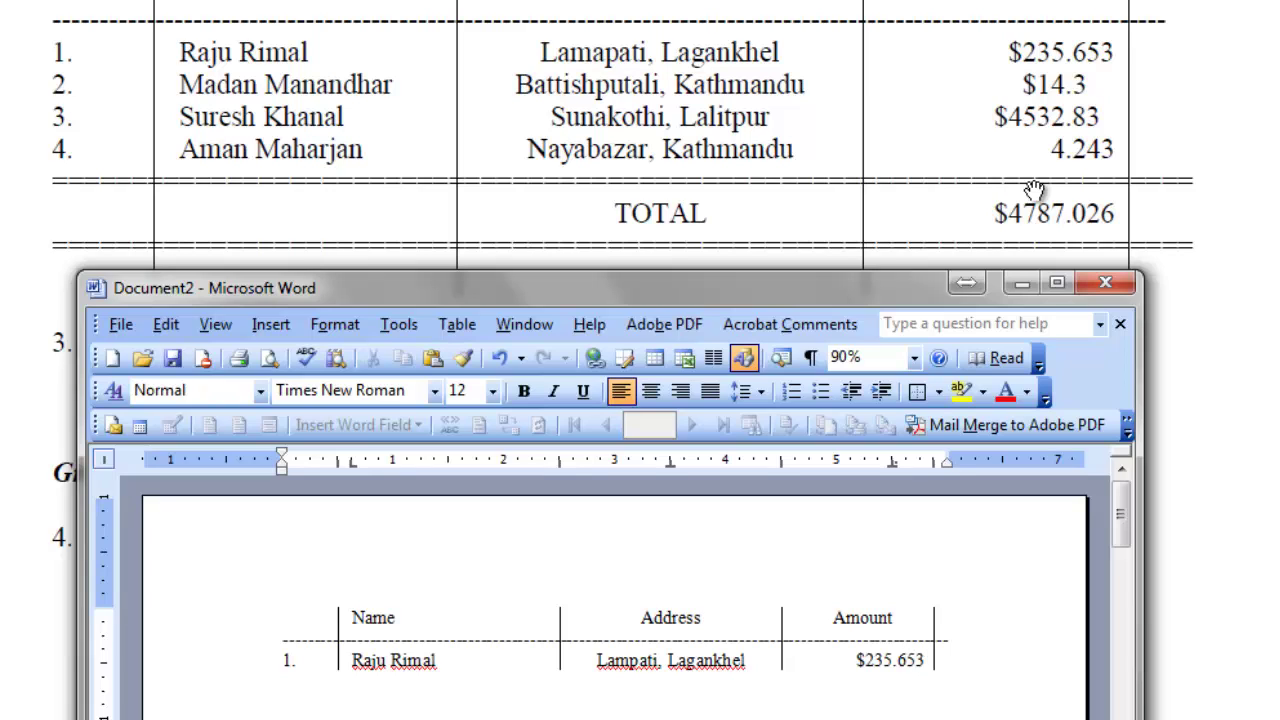
pyautogui.press('Tab')
# Fill row 2 with name, address and $14.3, then begin row 3 with its number and name.
pyautogui.write('2.')
pyautogui.press('Tab')
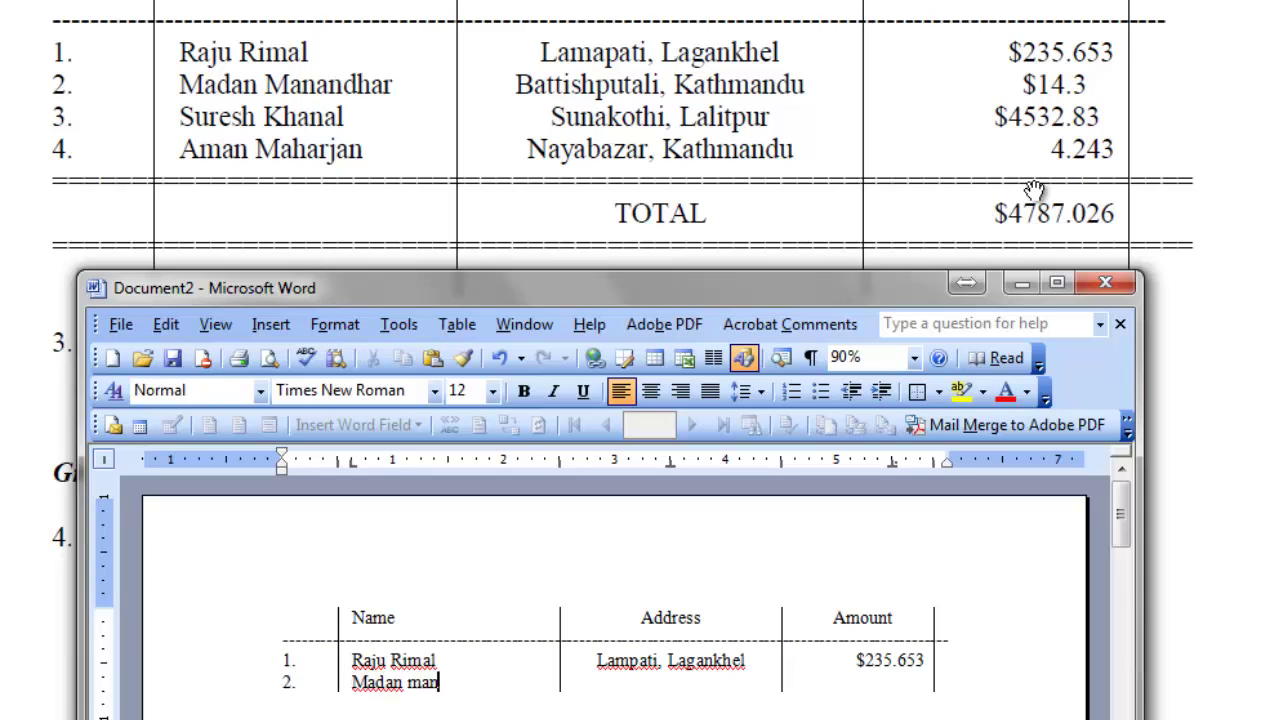
pyautogui.press('Tab')
pyautogui.write('Ba')
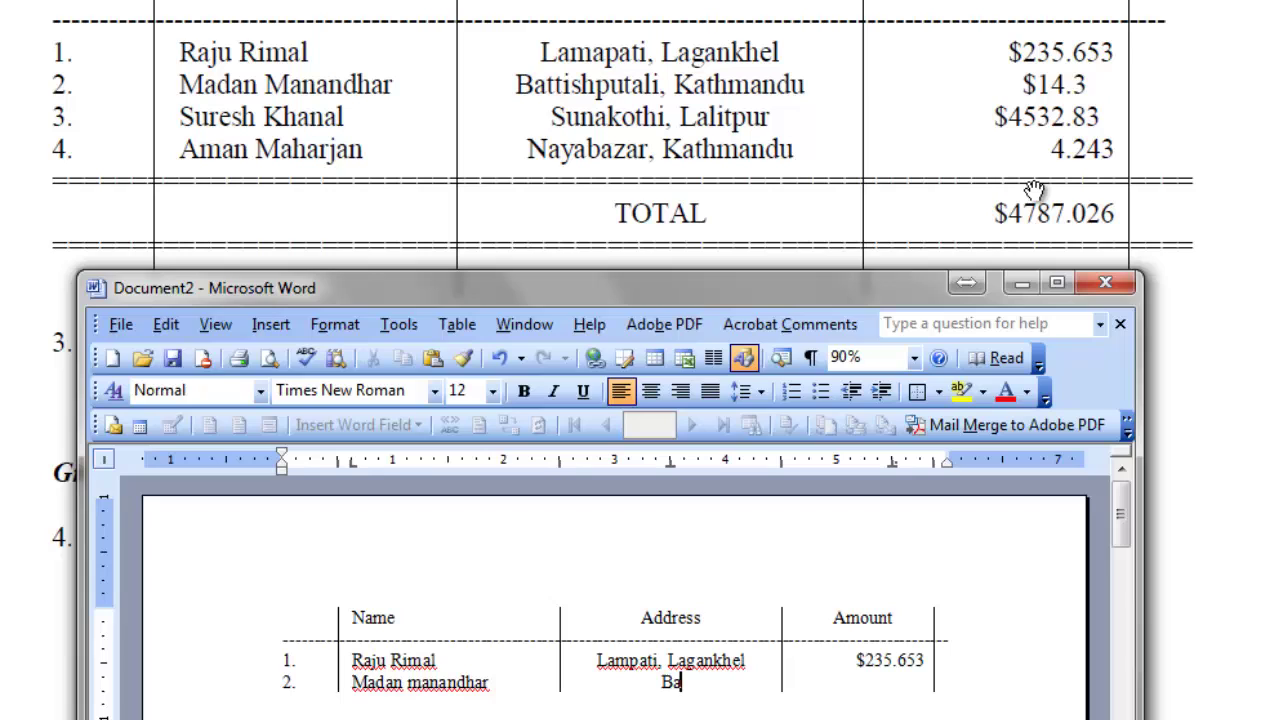
pyautogui.write('ttishputali,')
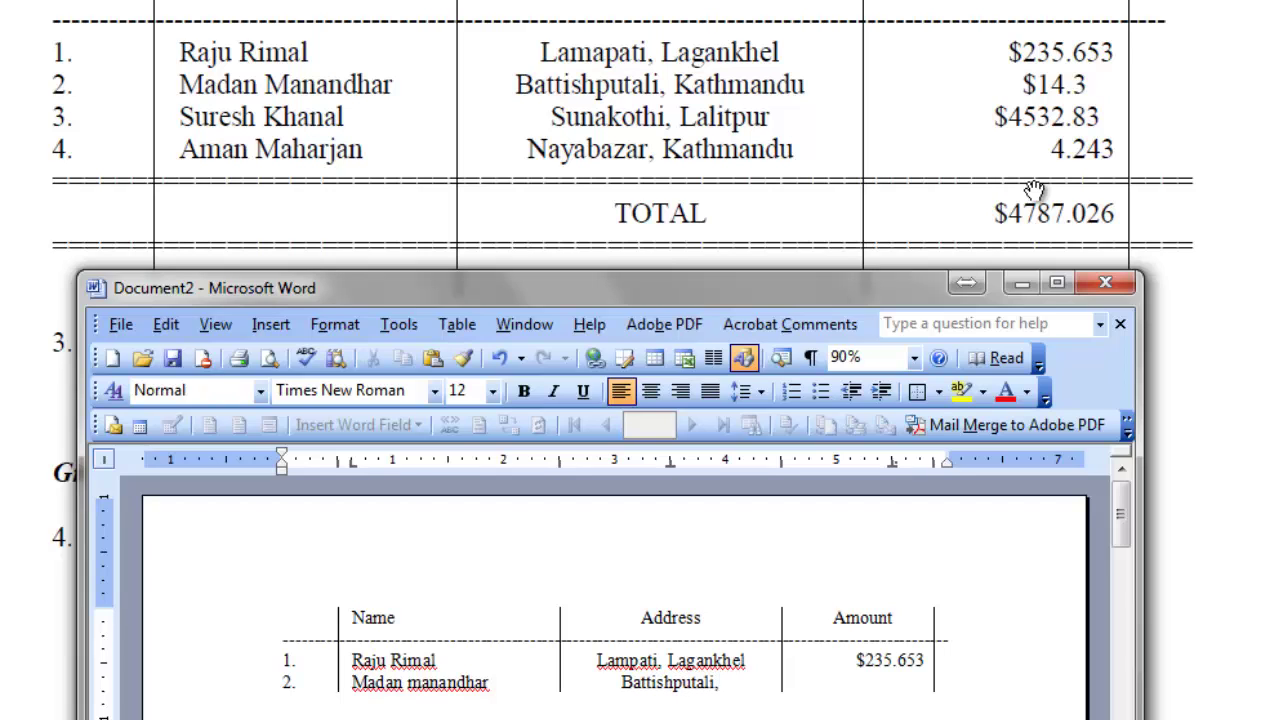
pyautogui.write(' Kathma')
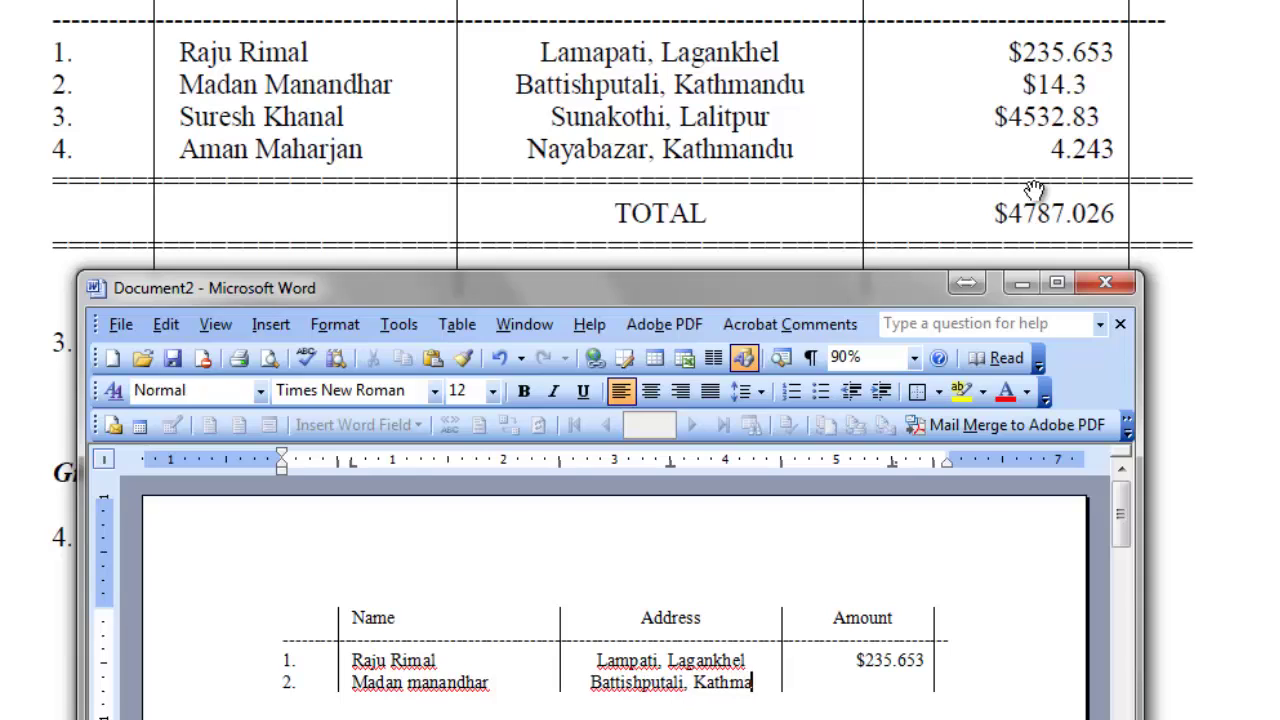
pyautogui.write('ndu')
pyautogui.press('Tab')
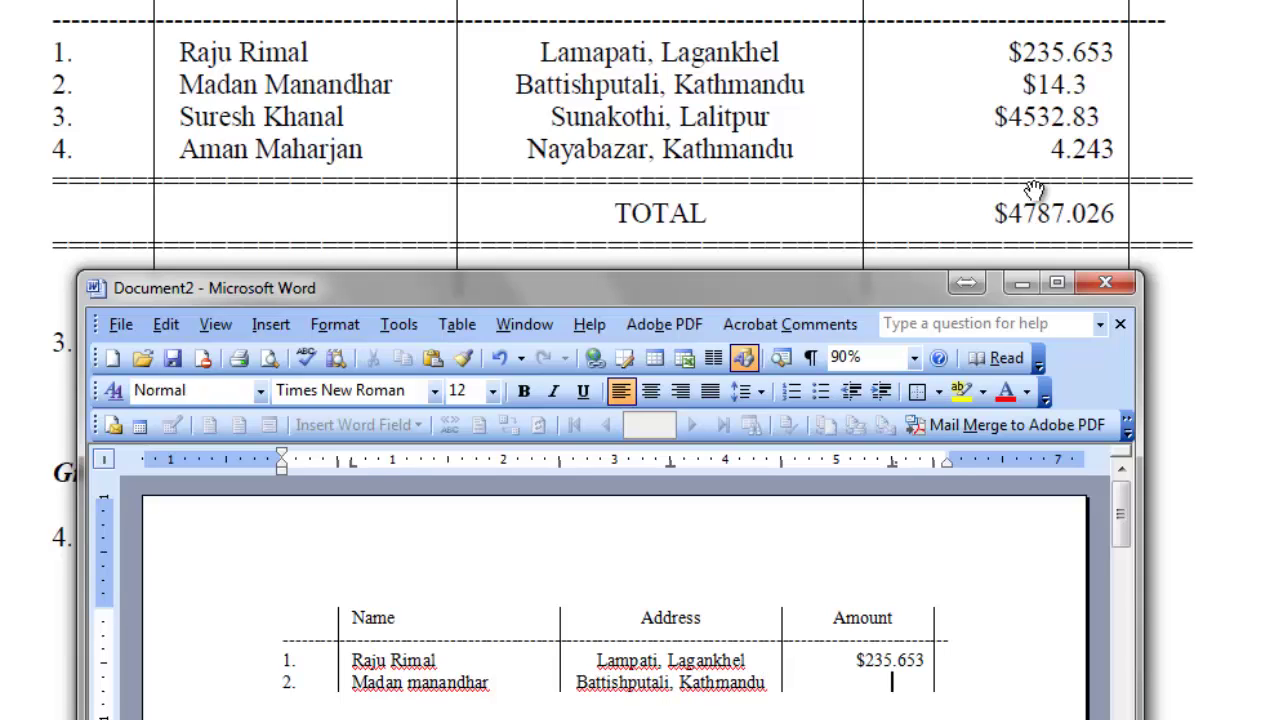
pyautogui.write('$14.3')
pyautogui.press('Tab')
pyautogui.write('3.\t')
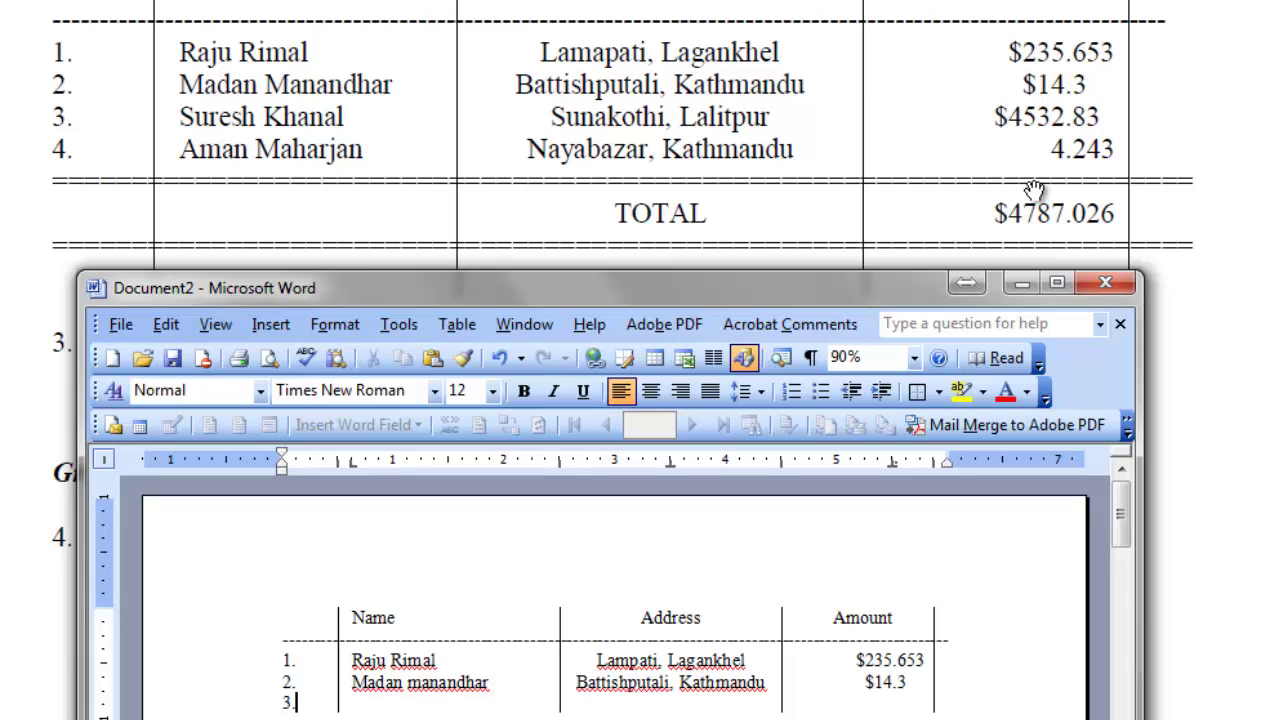
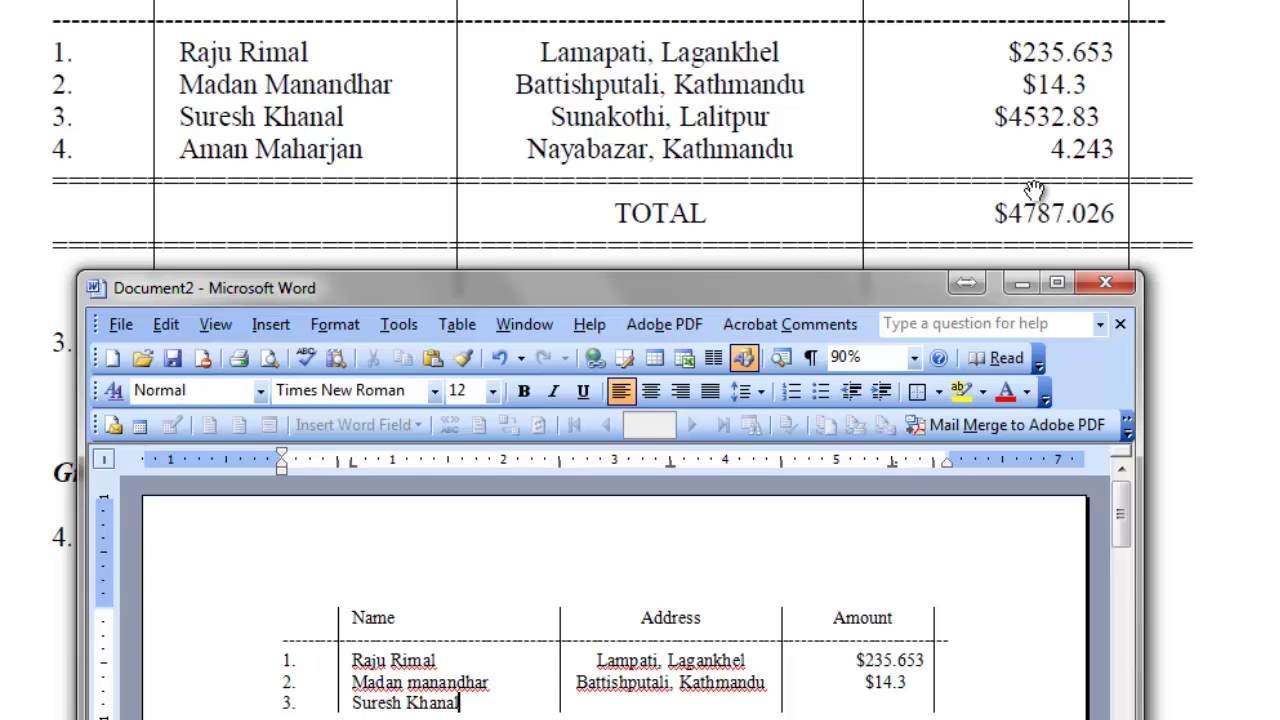
# Complete row 3 with its address and the amount $4532.83.
pyautogui.press('Tab')
pyautogui.write('Sunakothi, ')
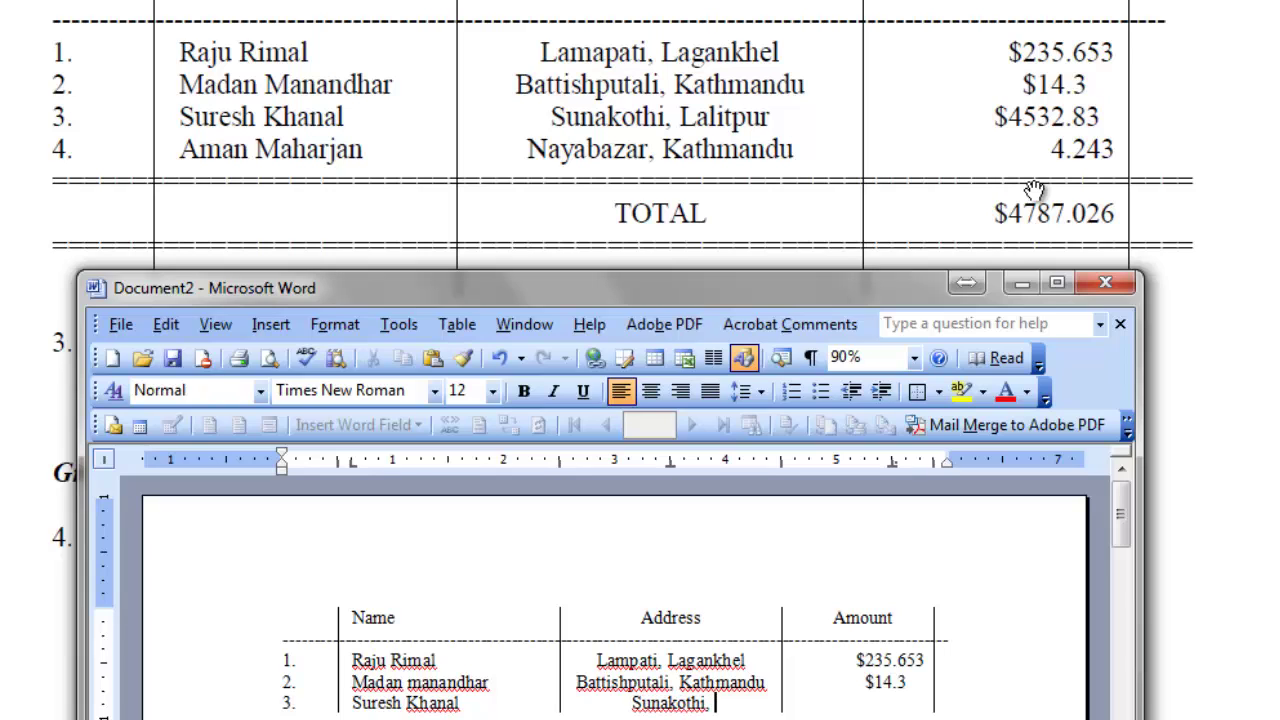
pyautogui.write('Lalitpur')
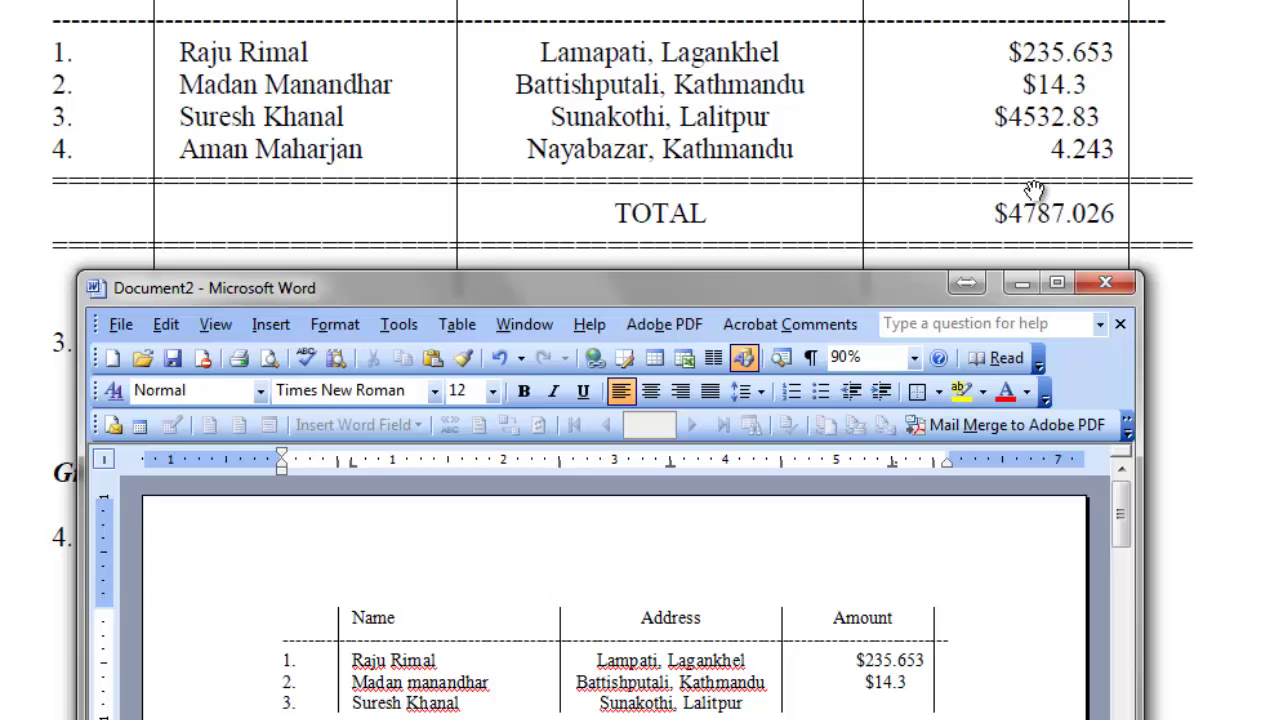
pyautogui.press('Tab')
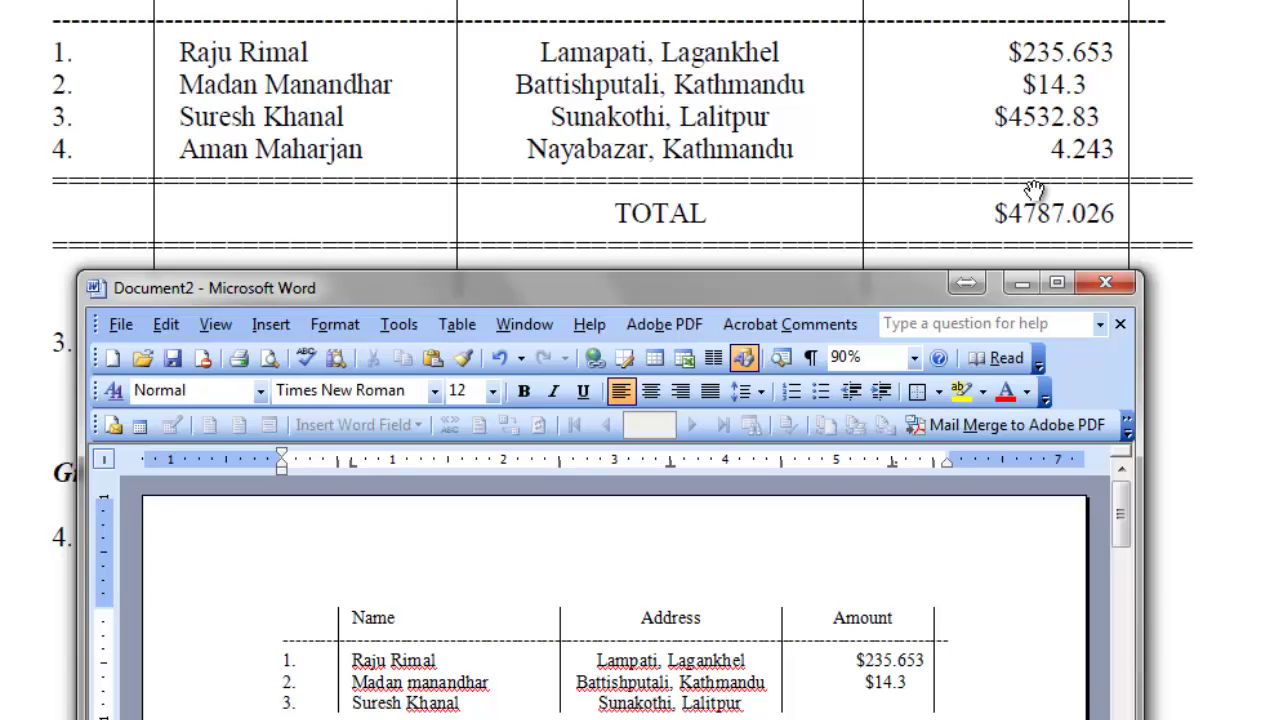
pyautogui.write('$')
pyautogui.write('4')
pyautogui.write('532.')
pyautogui.write('83')
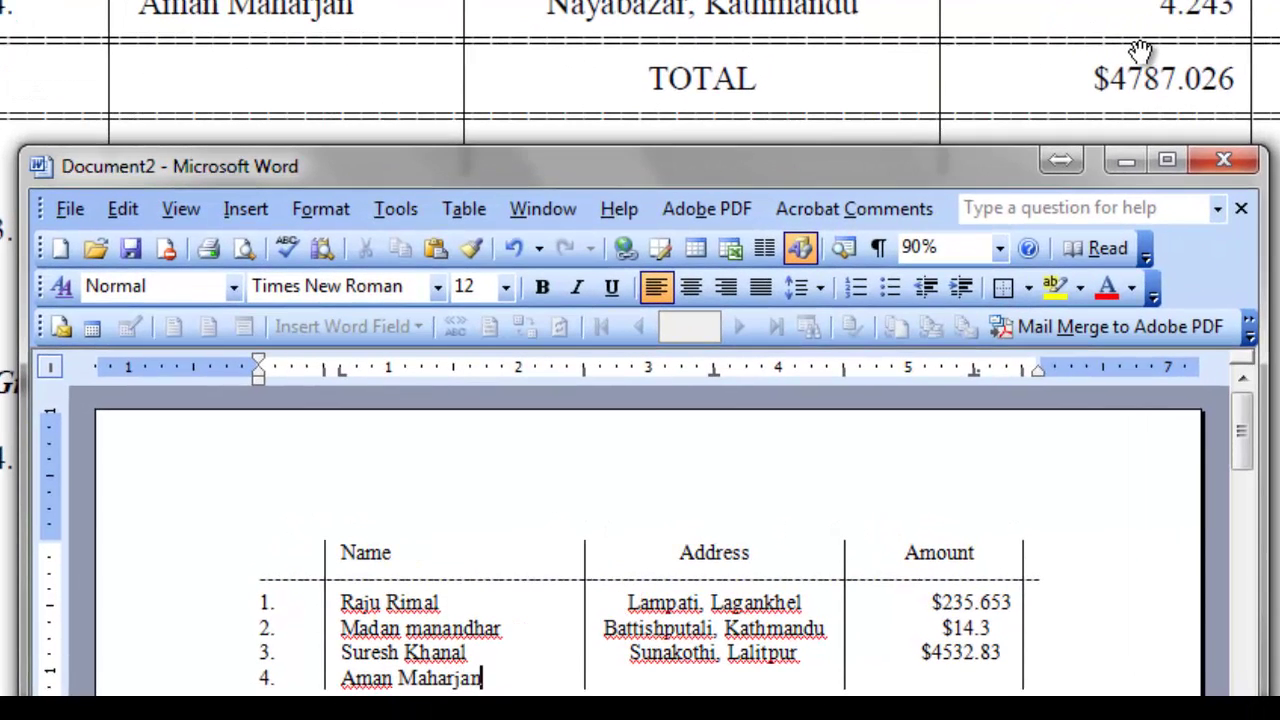
# Enter row 4's name, corrected address, and the amount 4.234.
pyautogui.press('Tab')
pyautogui.write('Nayabazr')
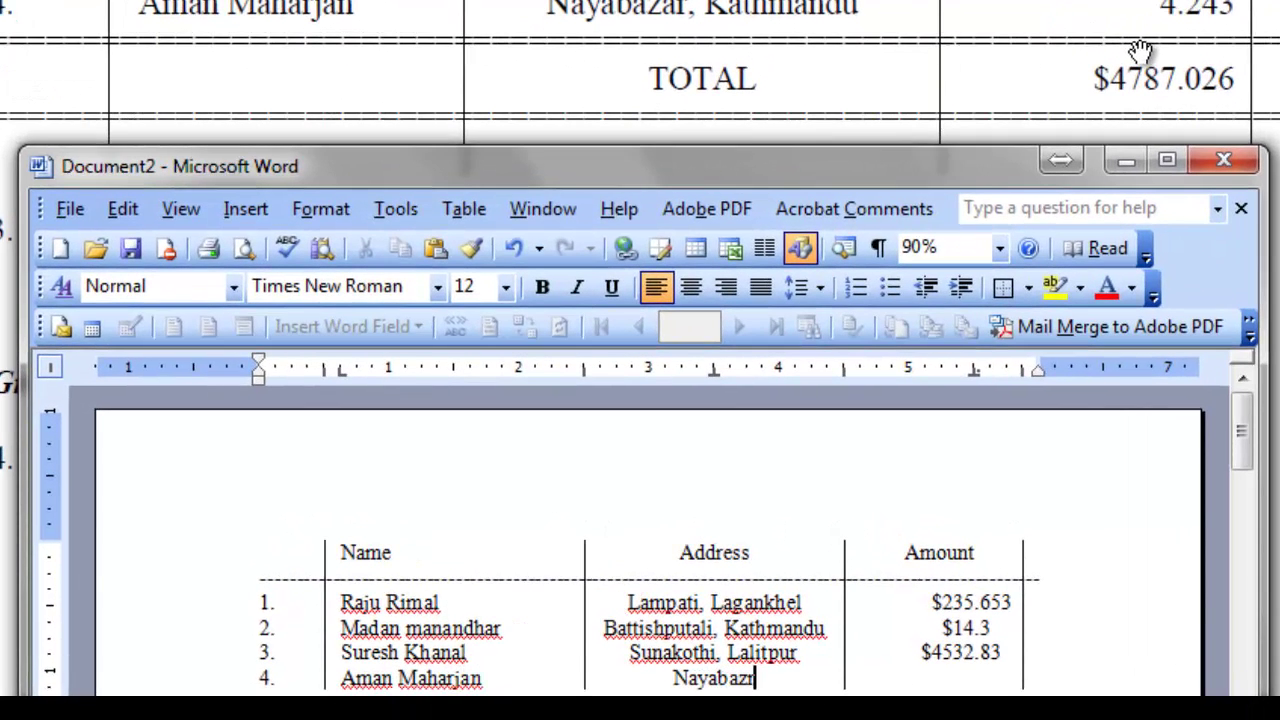
pyautogui.press('BackSpace')
pyautogui.write('ar, Kat')
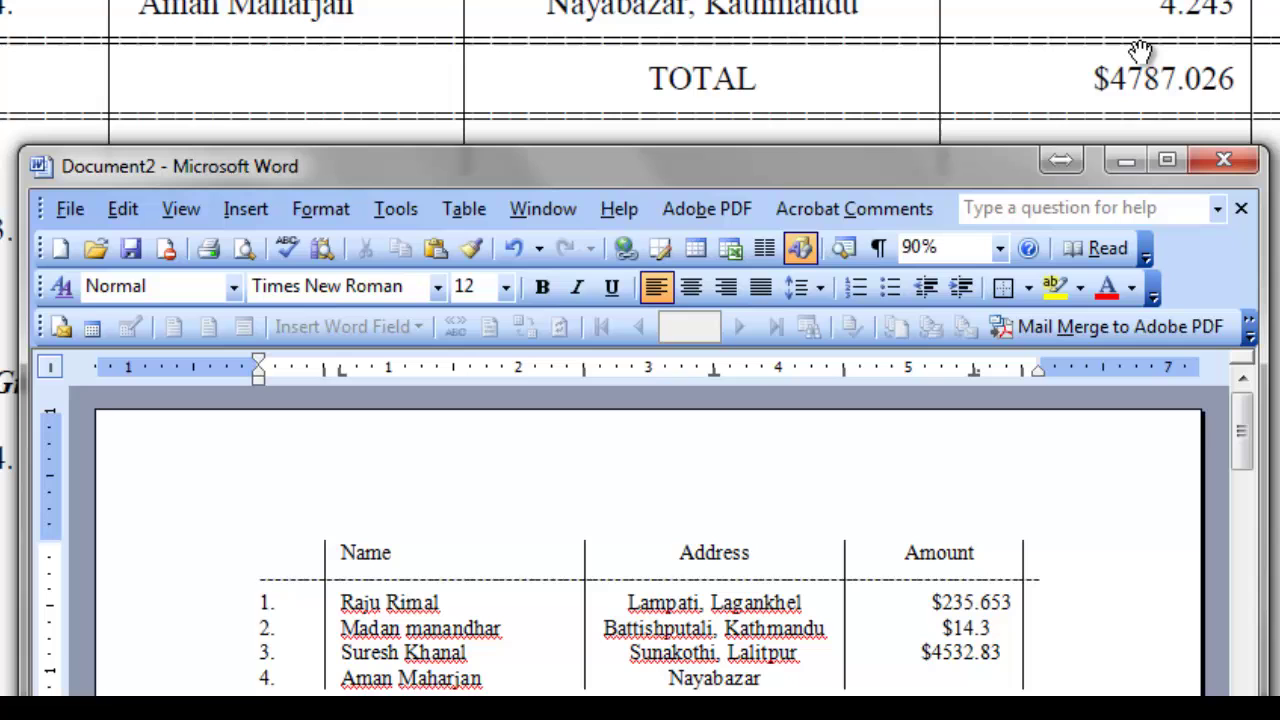
pyautogui.write('hmandu')
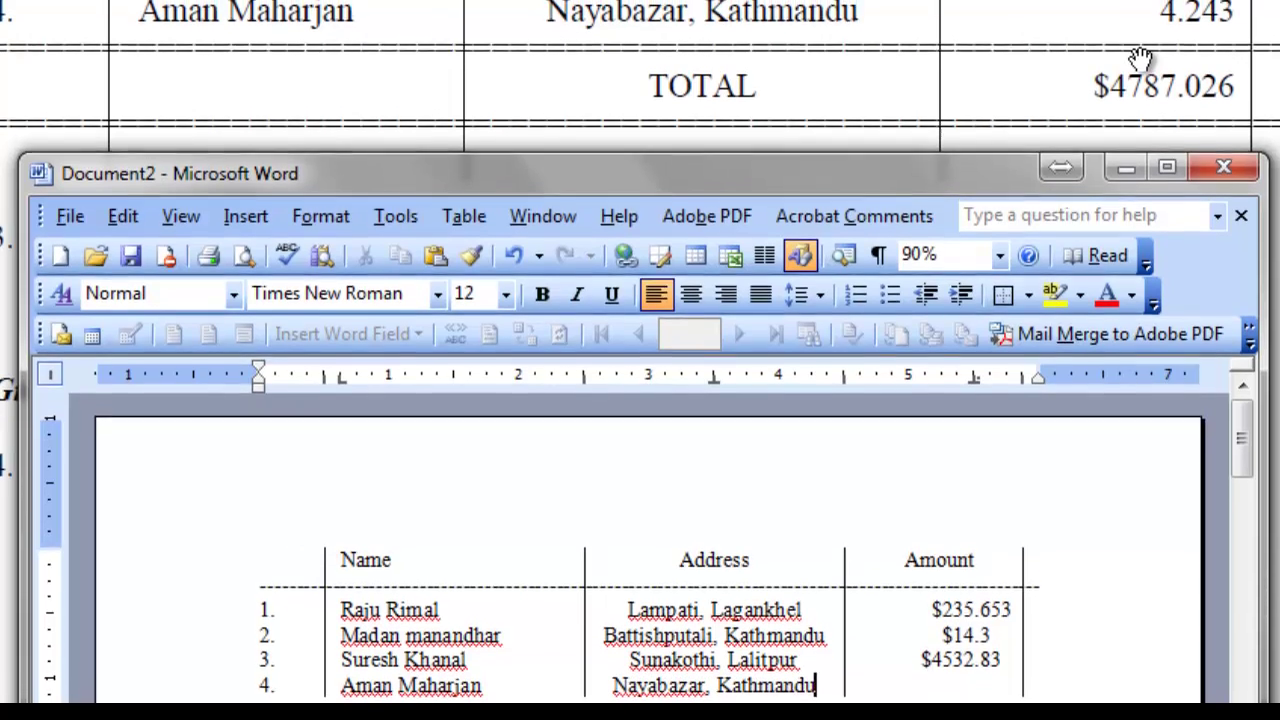
pyautogui.press('Tab')
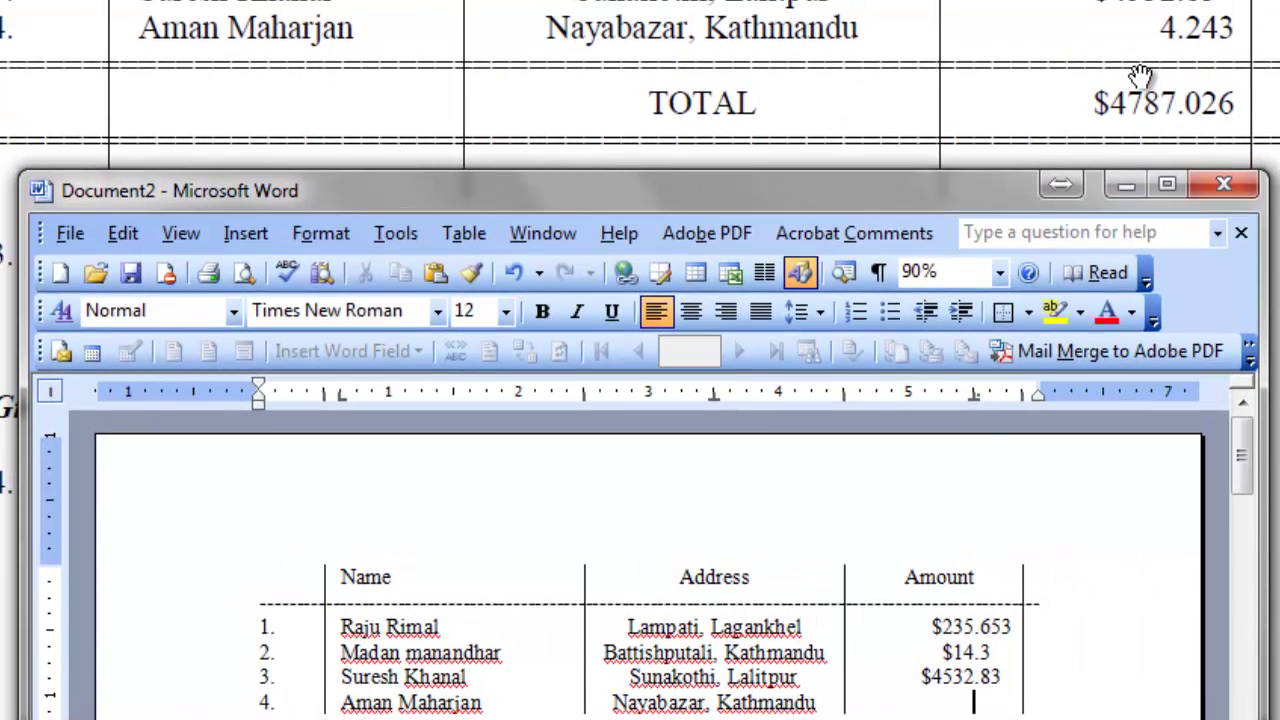
pyautogui.write('4.234')
# Type a full-width line of '=' signs under row 4, undoing Word's automatic double-line border.
pyautogui.moveTo(974, 201); pyautogui.dragTo(1279, 0)
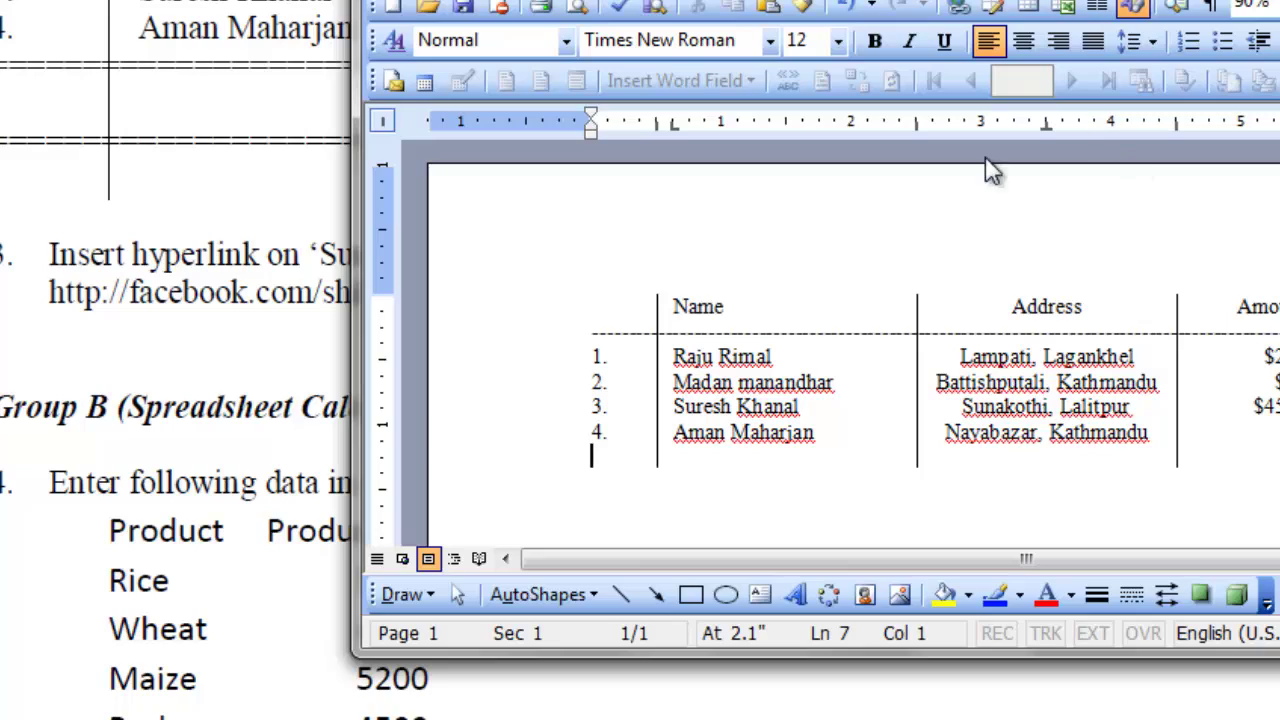
pyautogui.moveTo(990, 170); pyautogui.dragTo(1005, 0)
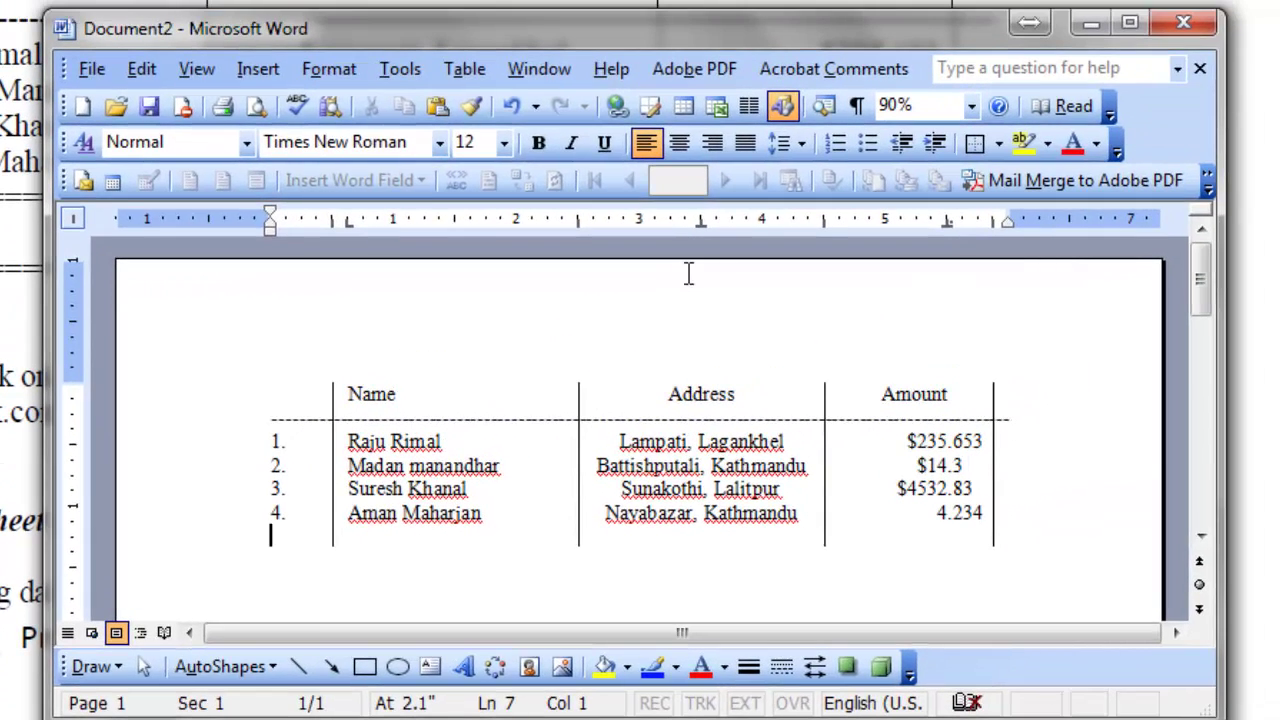
pyautogui.write('===========================================================')
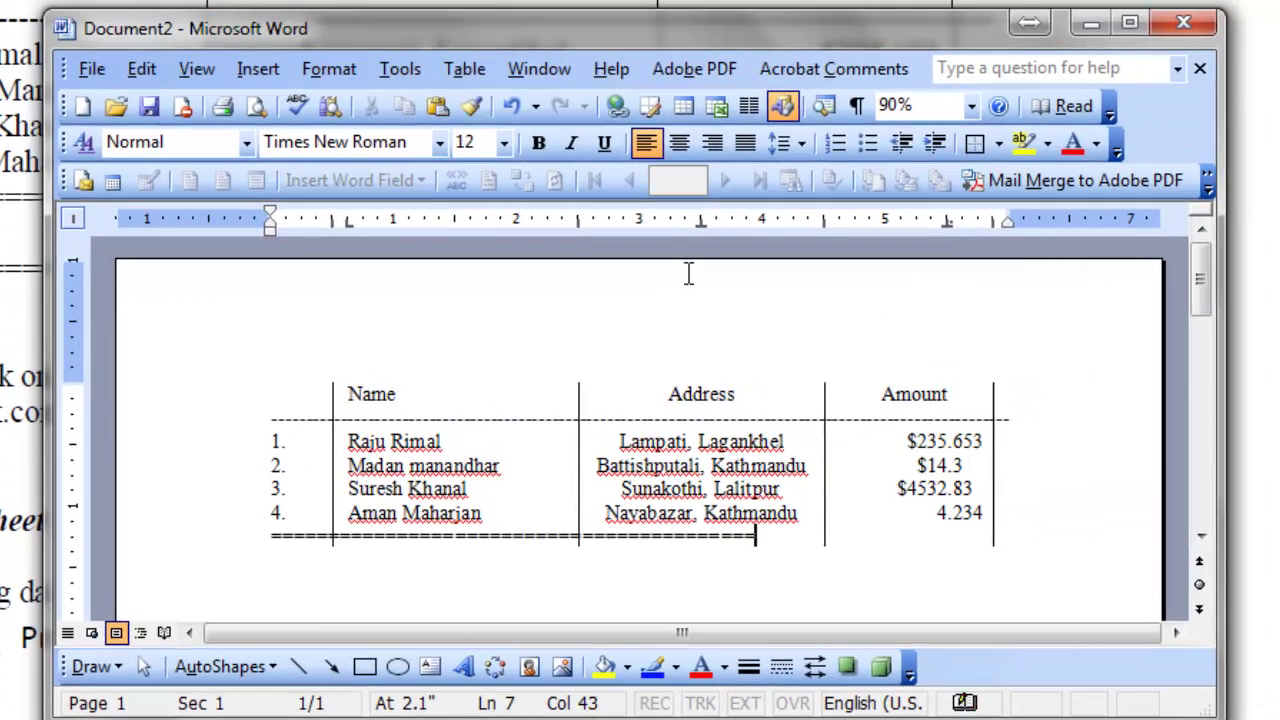
pyautogui.write('====')
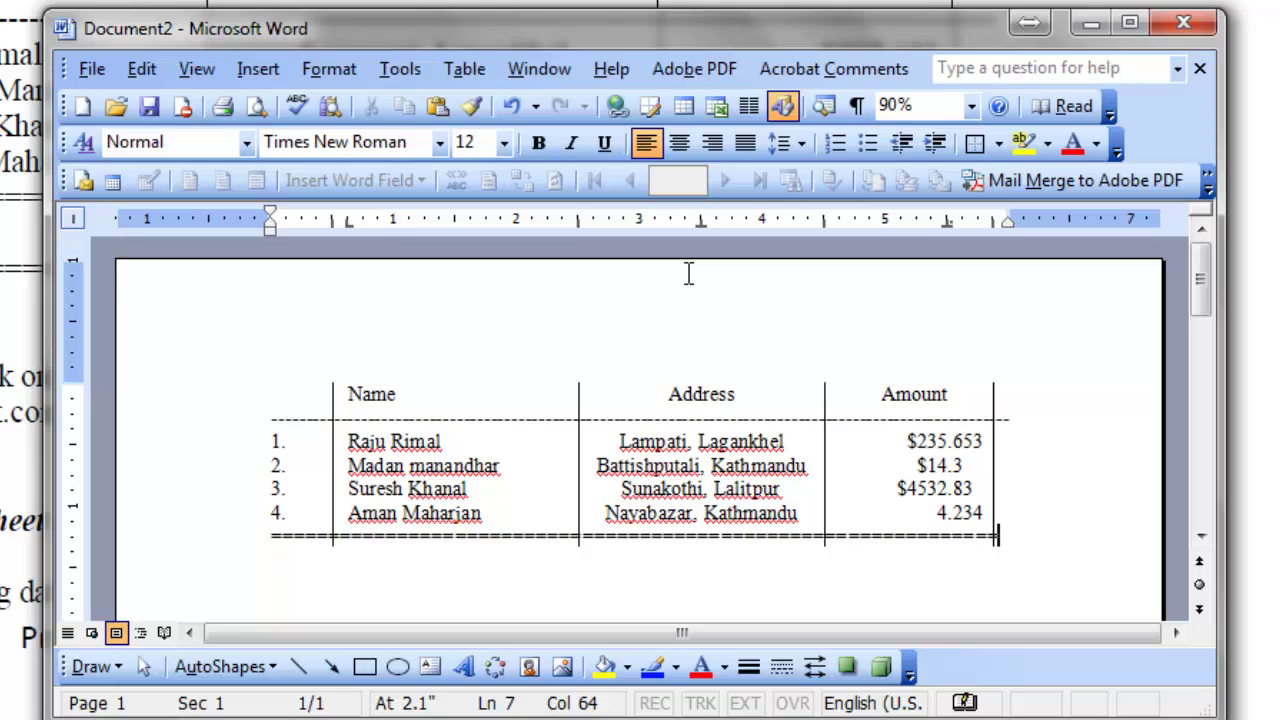
pyautogui.press('Return')
pyautogui.write('-')
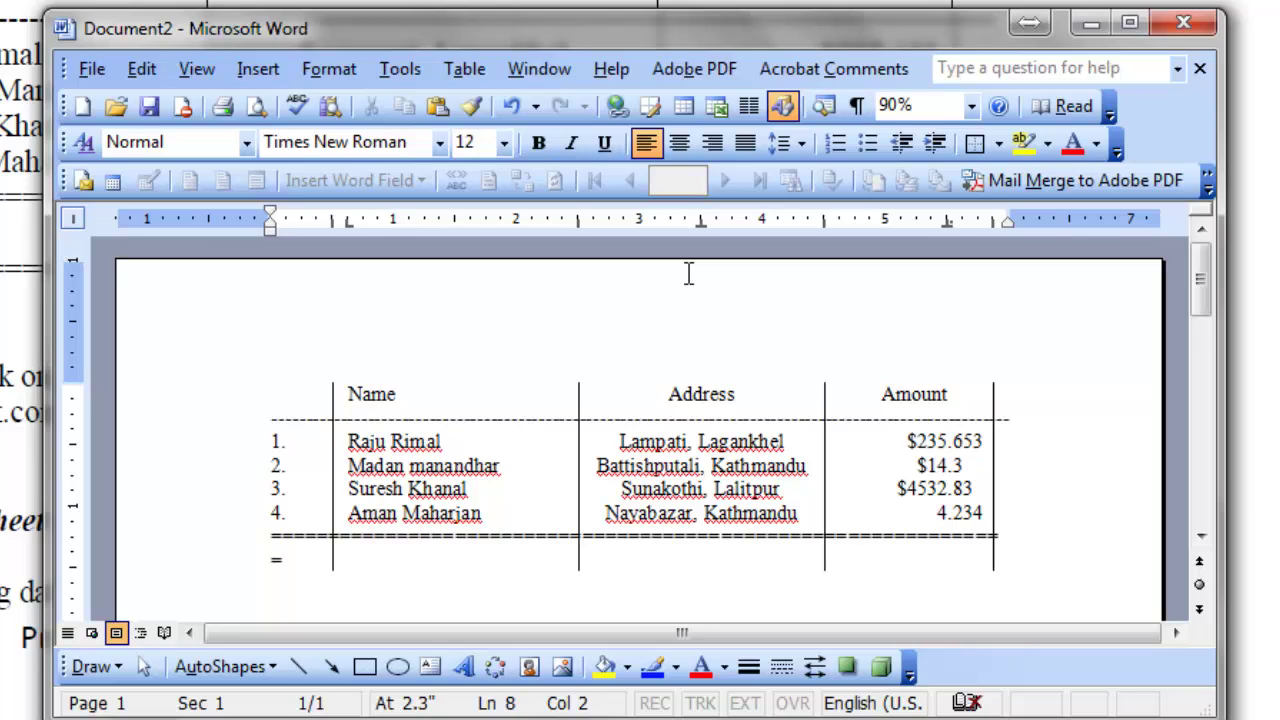
pyautogui.press('BackSpace')
pyautogui.press('BackSpace')
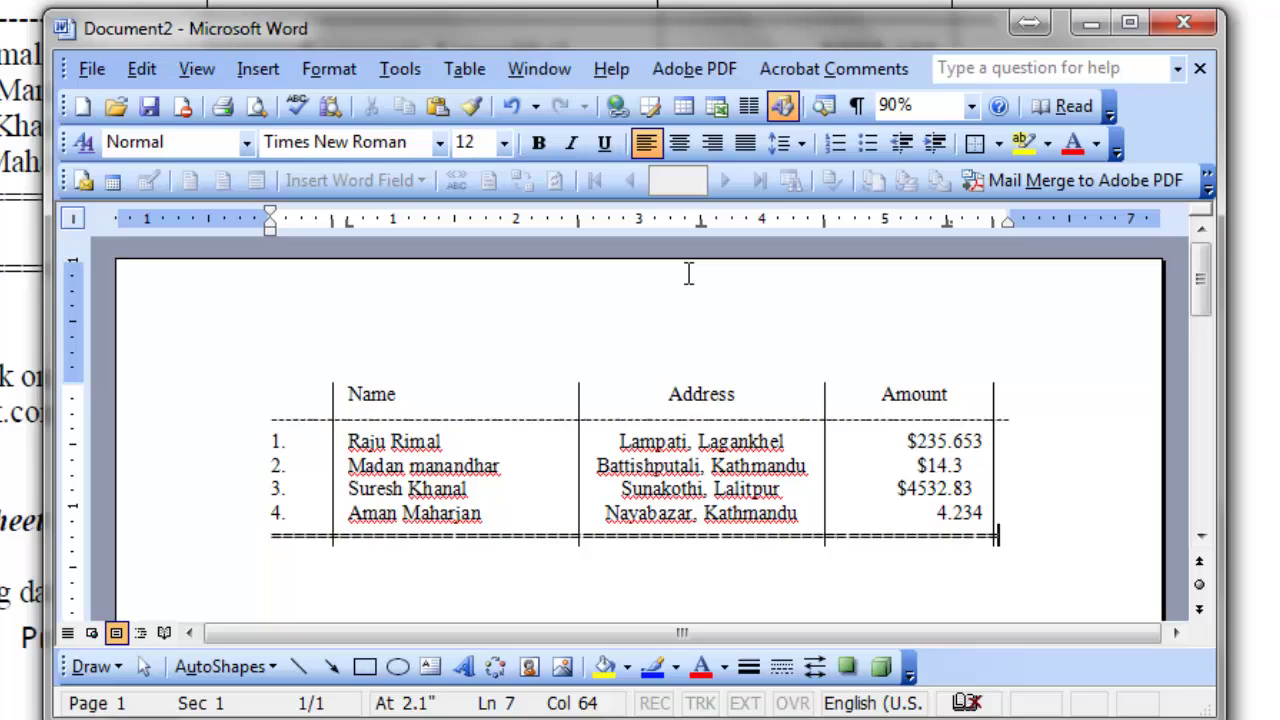
pyautogui.press('Return')
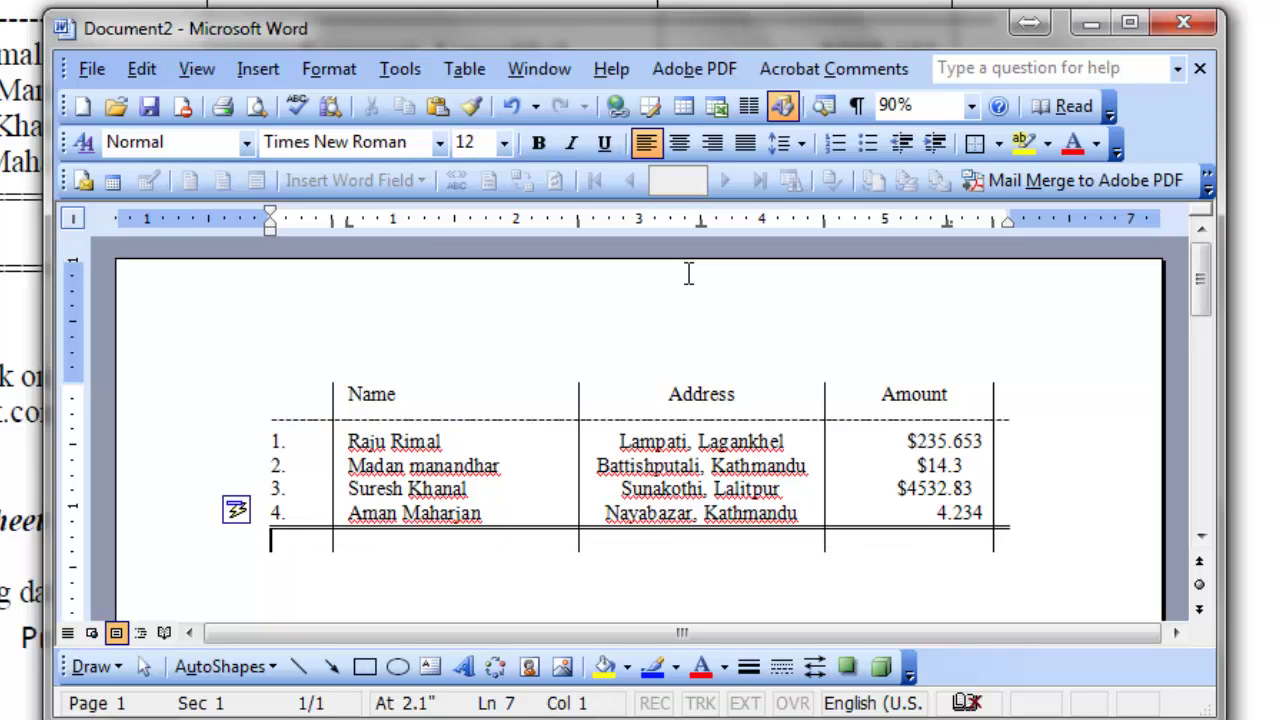
pyautogui.hotkey('ctrl', 'z')
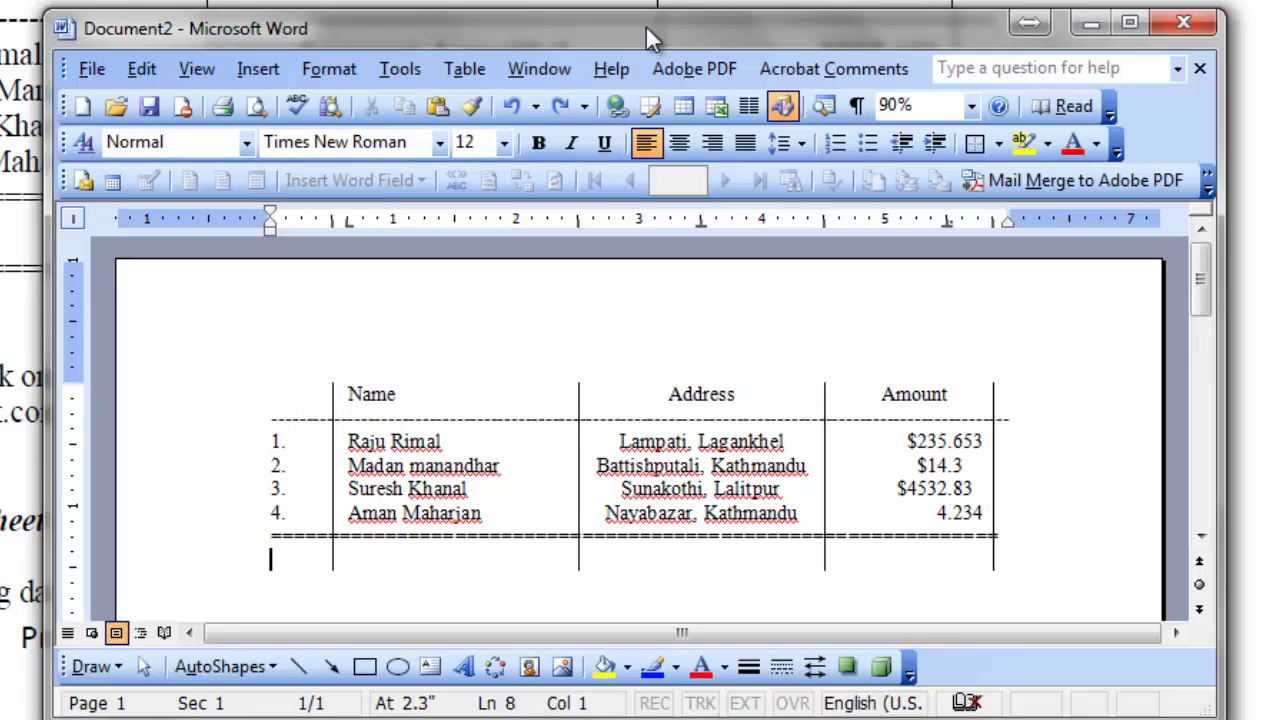
# Type 'Total' in the Address column and $4787.026 in the Amount column.
pyautogui.moveTo(646, 28); pyautogui.dragTo(613, 41)
pyautogui.press('Tab')
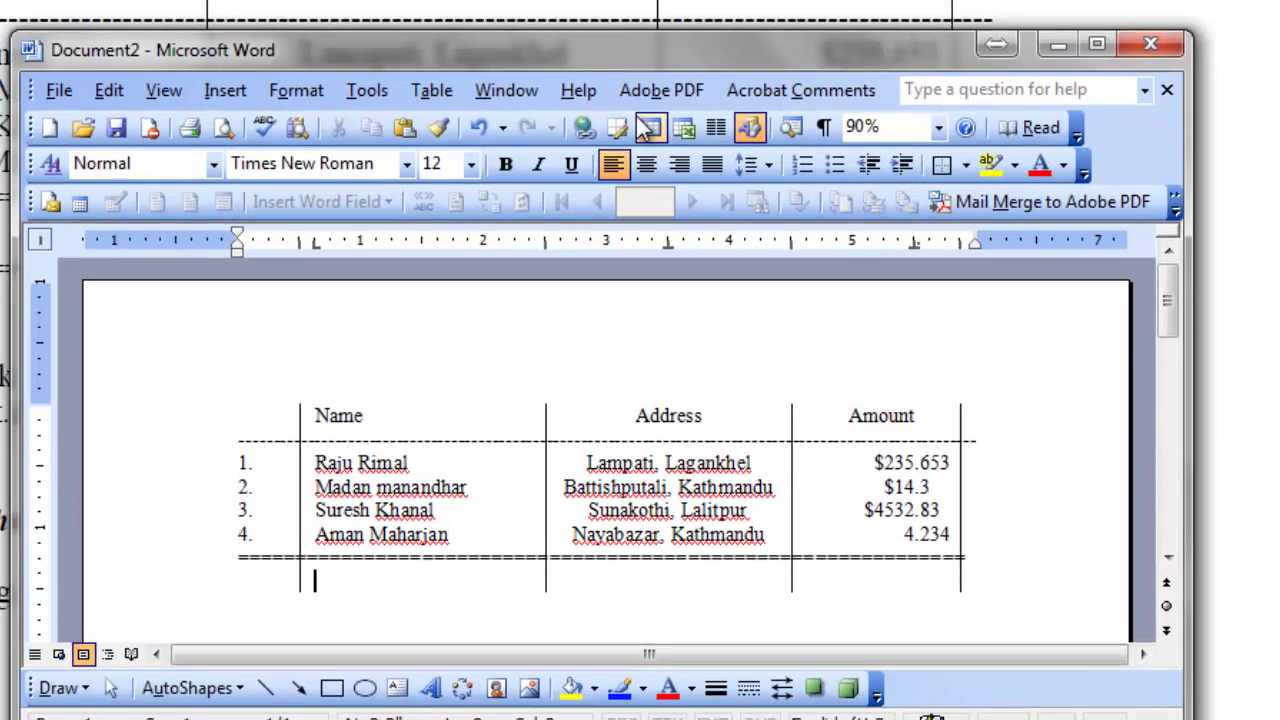
pyautogui.press('Tab')
pyautogui.write('Total')
pyautogui.press('Tab')
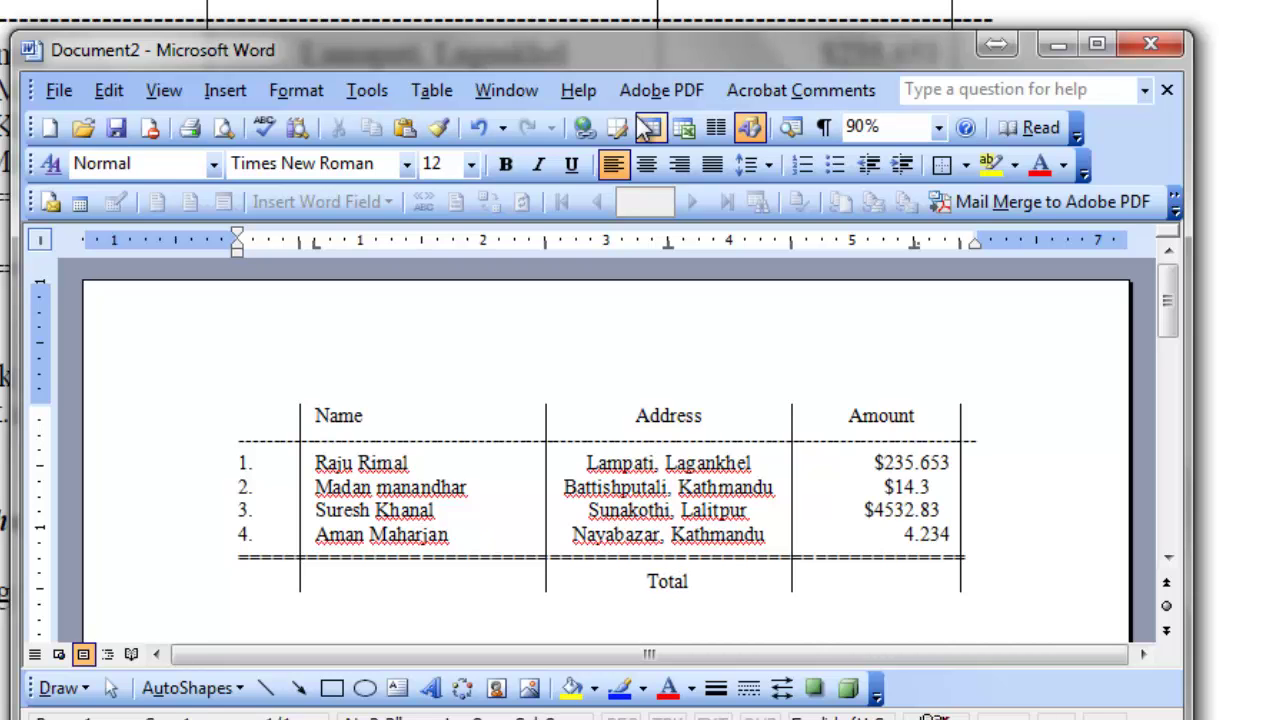
pyautogui.moveTo(708, 50); pyautogui.dragTo(264, 22)
pyautogui.write('$')
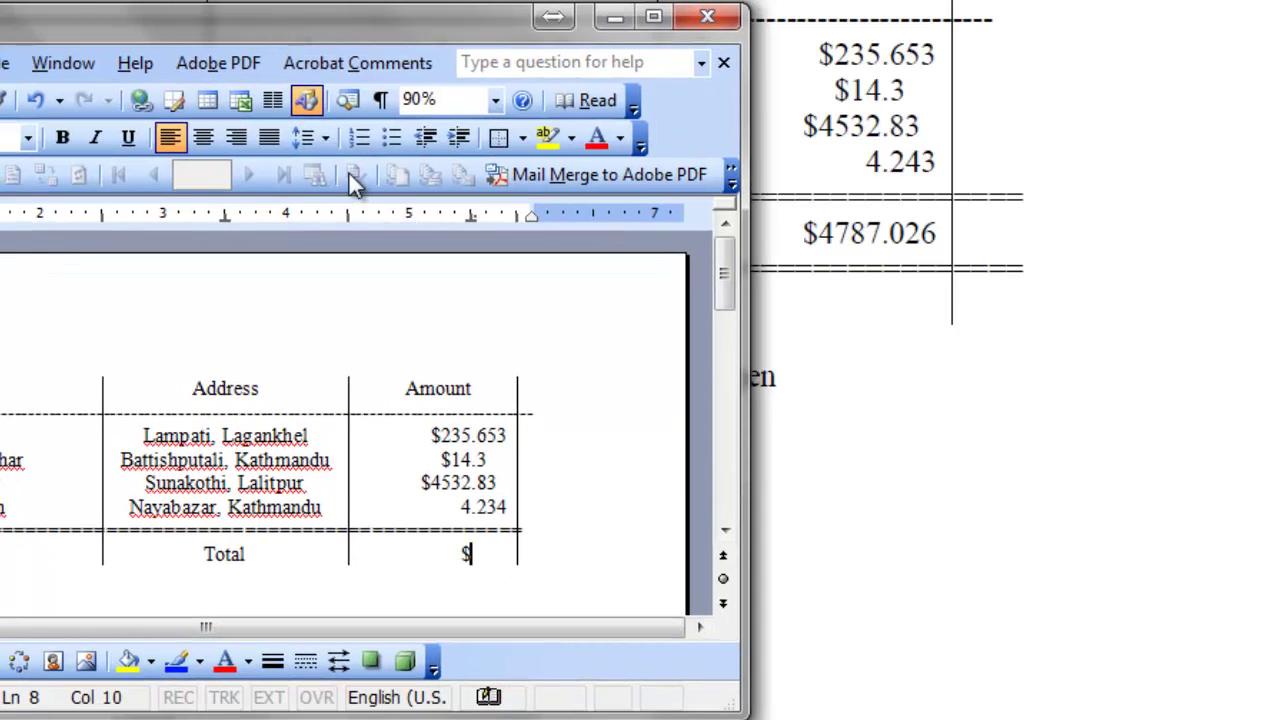
pyautogui.write('4787.')
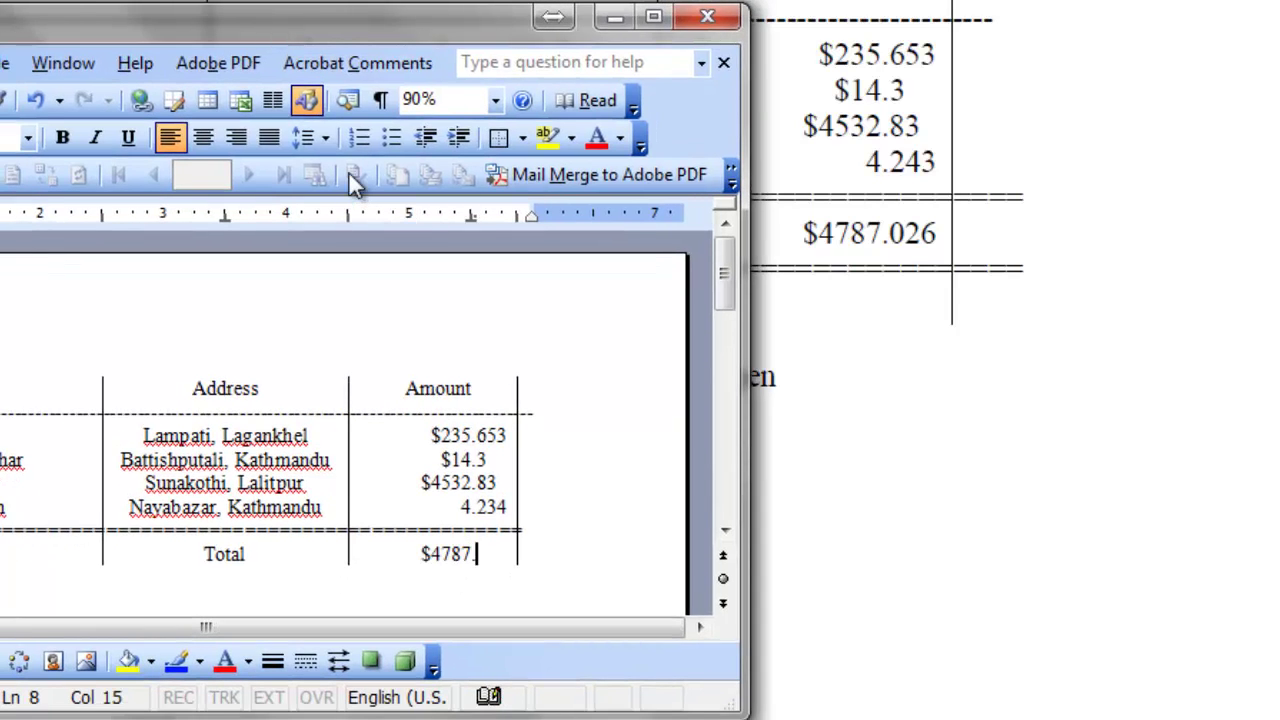
pyautogui.write('026')
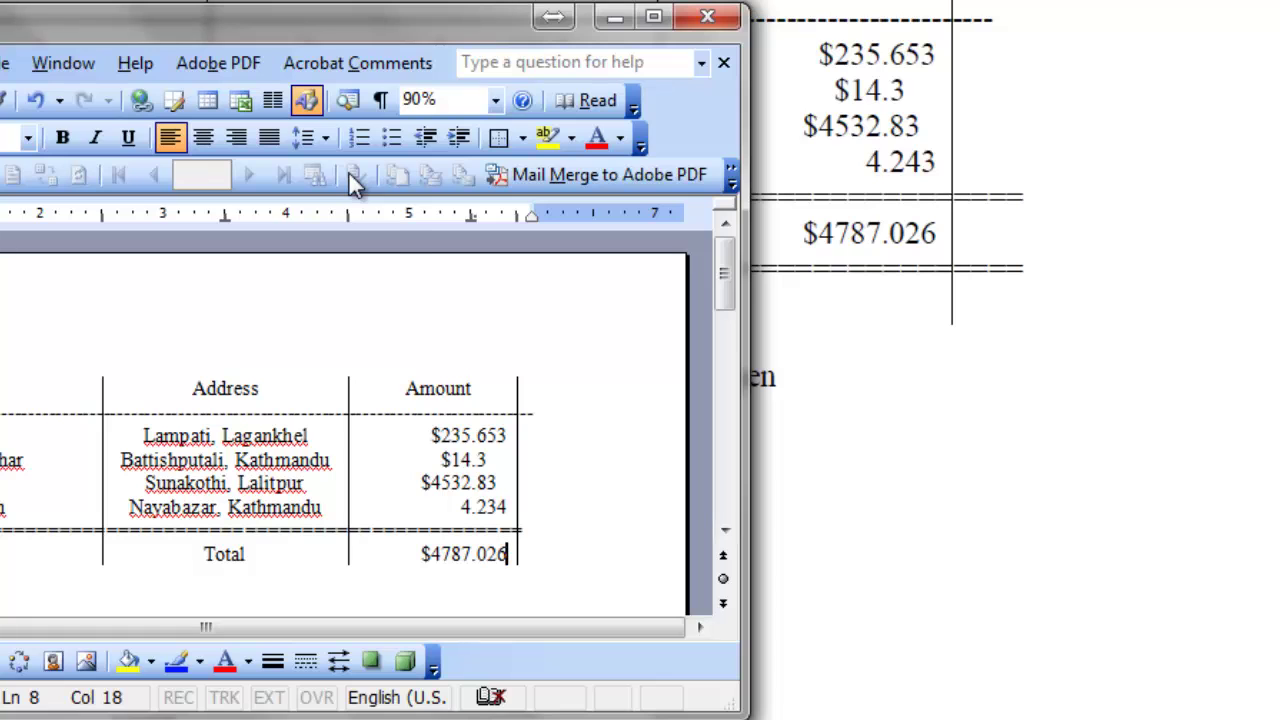
# Add a line of equals signs under the $4787.026 Total row, undoing Word's automatic border.
pyautogui.press('Return')
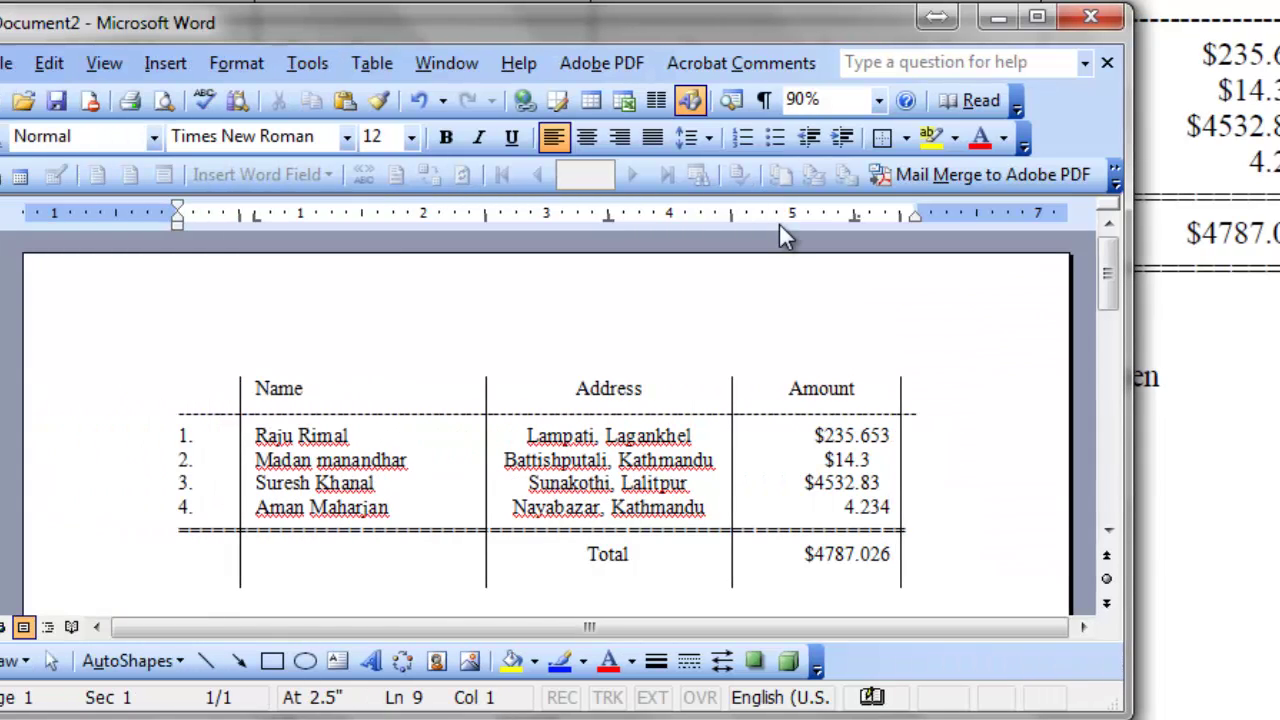
pyautogui.write('===')
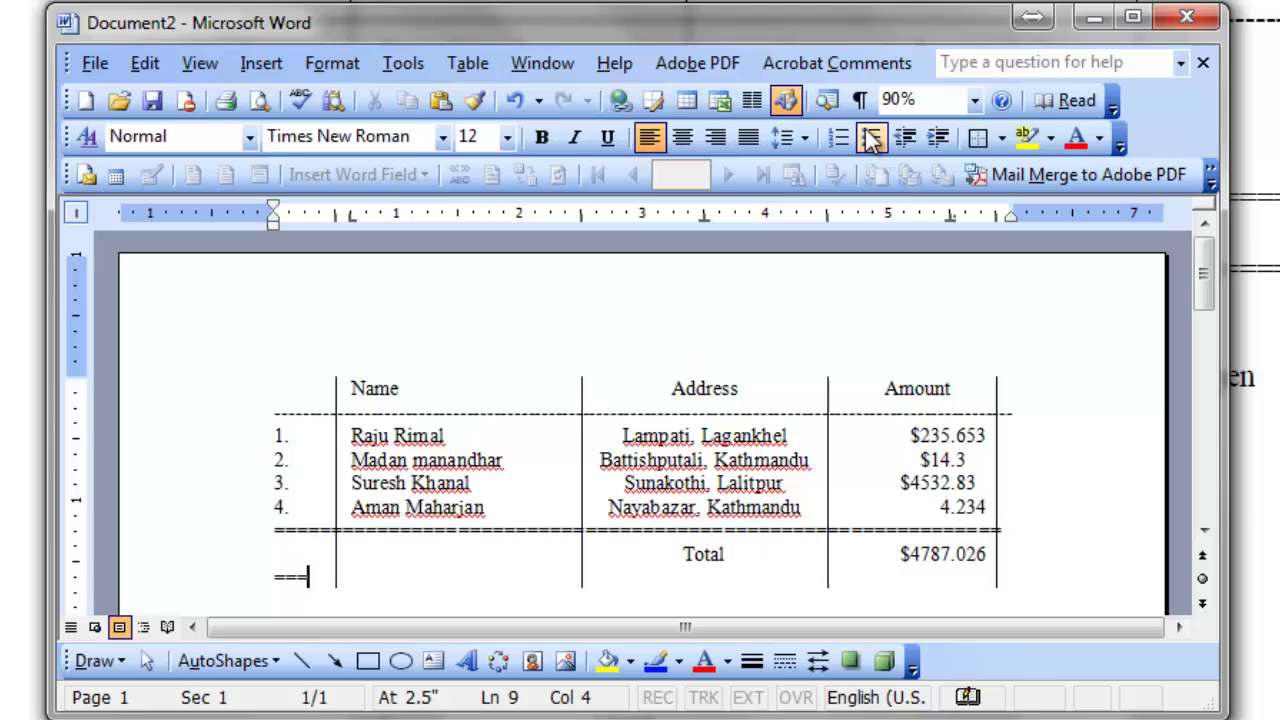
pyautogui.write('===================================================')
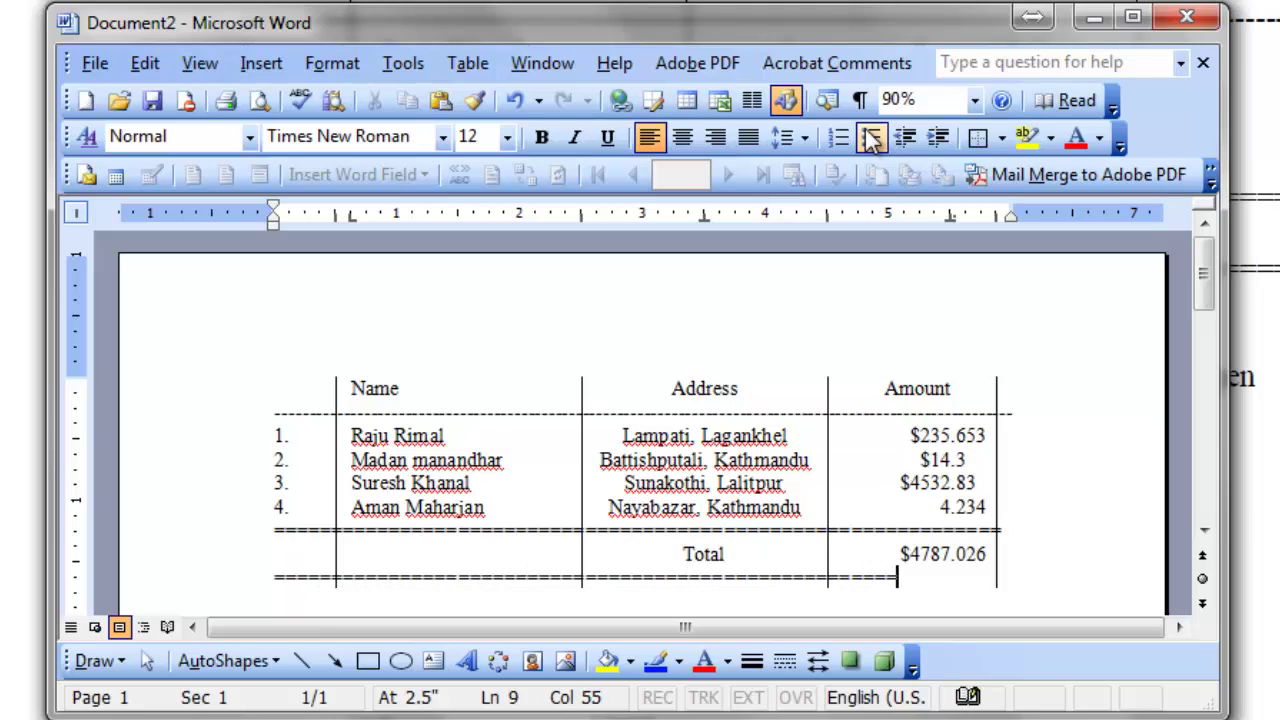
pyautogui.write('=========')
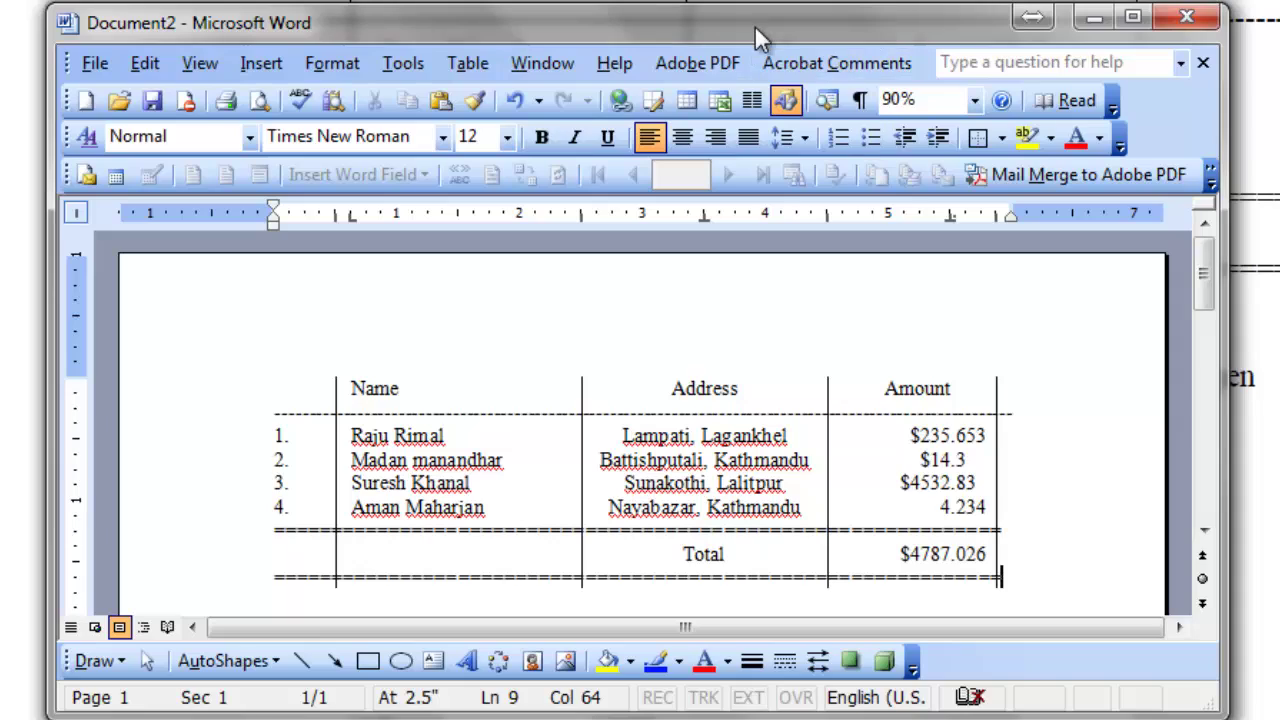
pyautogui.moveTo(754, 27); pyautogui.dragTo(787, 50)
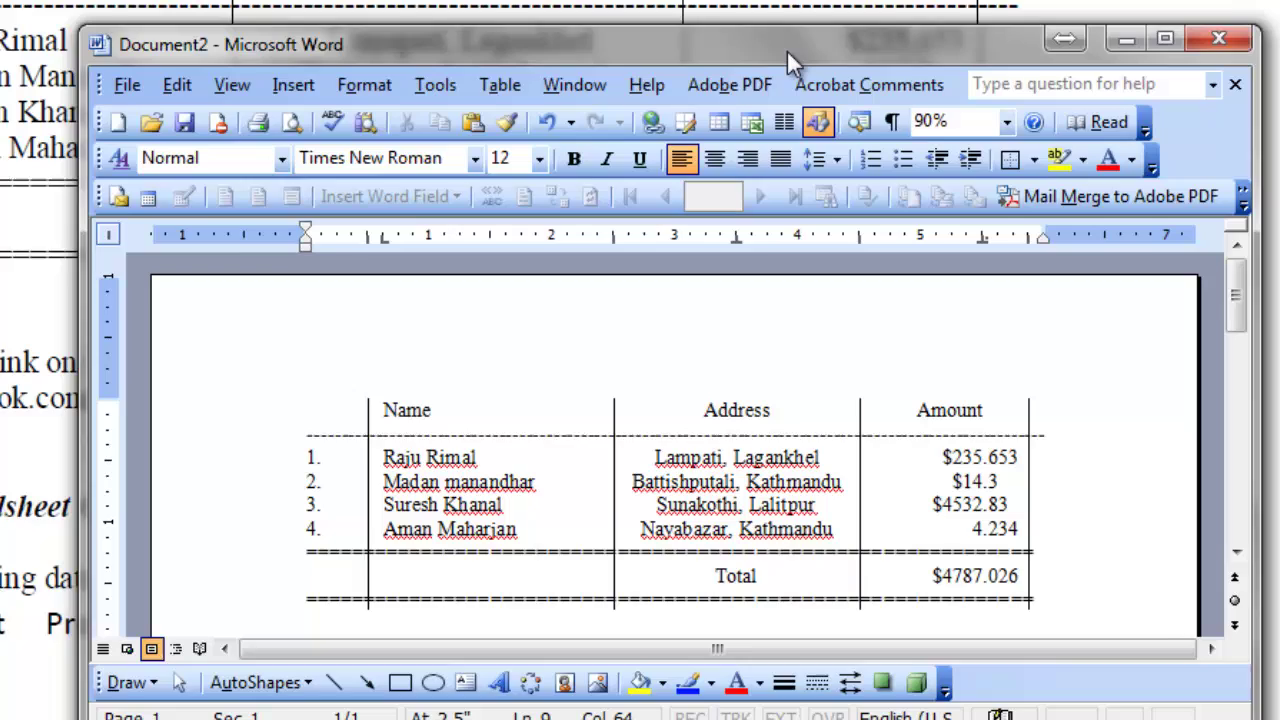
pyautogui.press('Return')
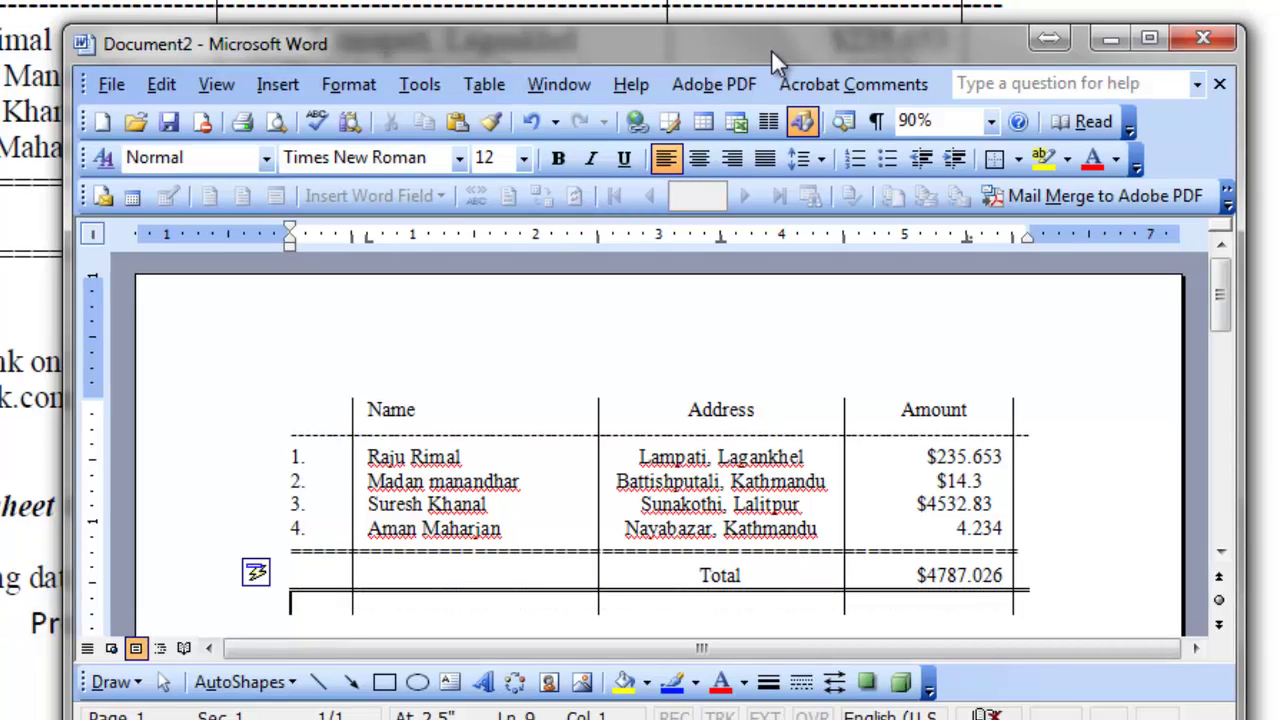
pyautogui.hotkey('ctrl', 'z')
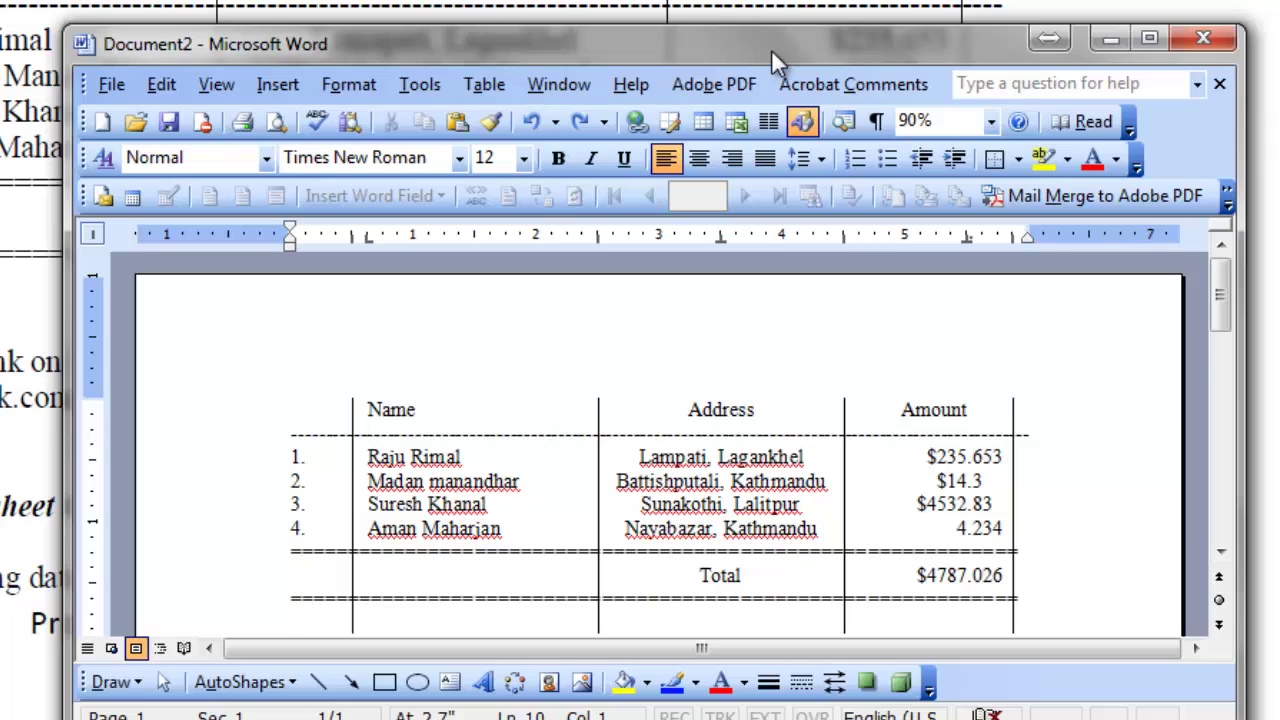
pyautogui.moveTo(771, 49); pyautogui.dragTo(719, 24)
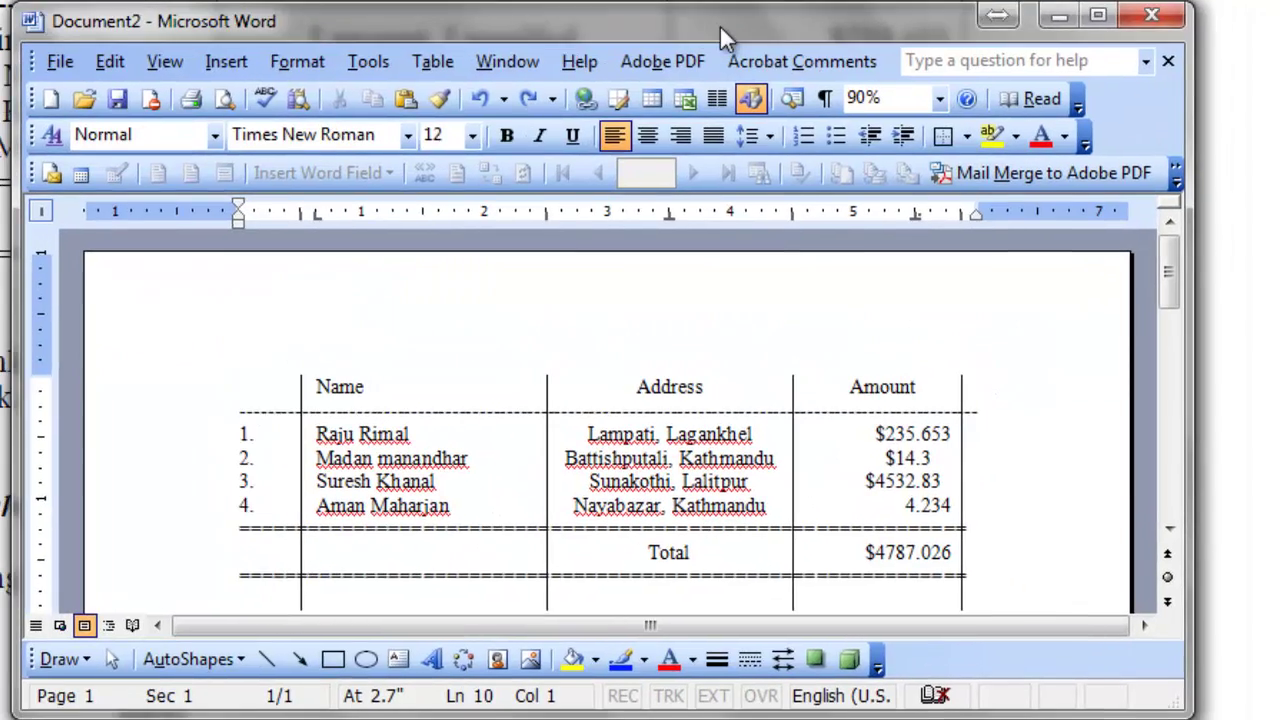
pyautogui.scroll(-2, 624, 374)
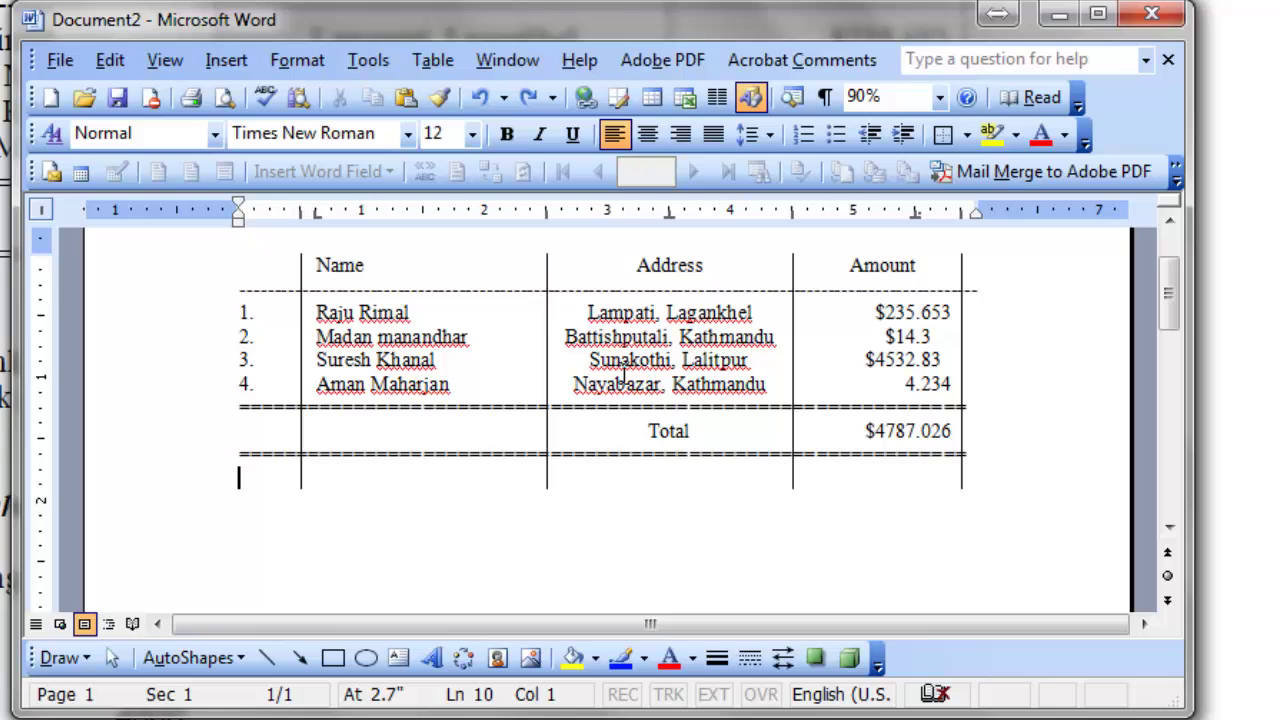
pyautogui.scroll(1, 624, 372)
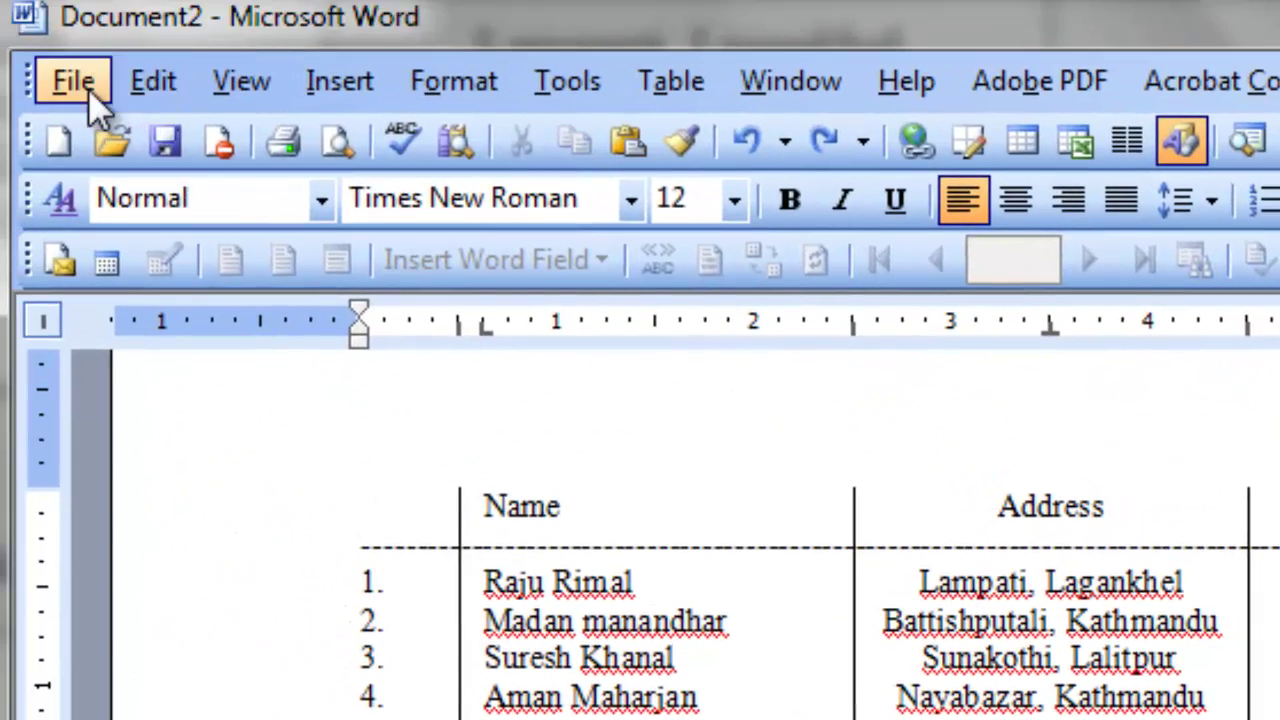
# Save the document as AnswerA2.doc in the 98510032 folder.
pyautogui.click(88, 90)
pyautogui.click(190, 310)
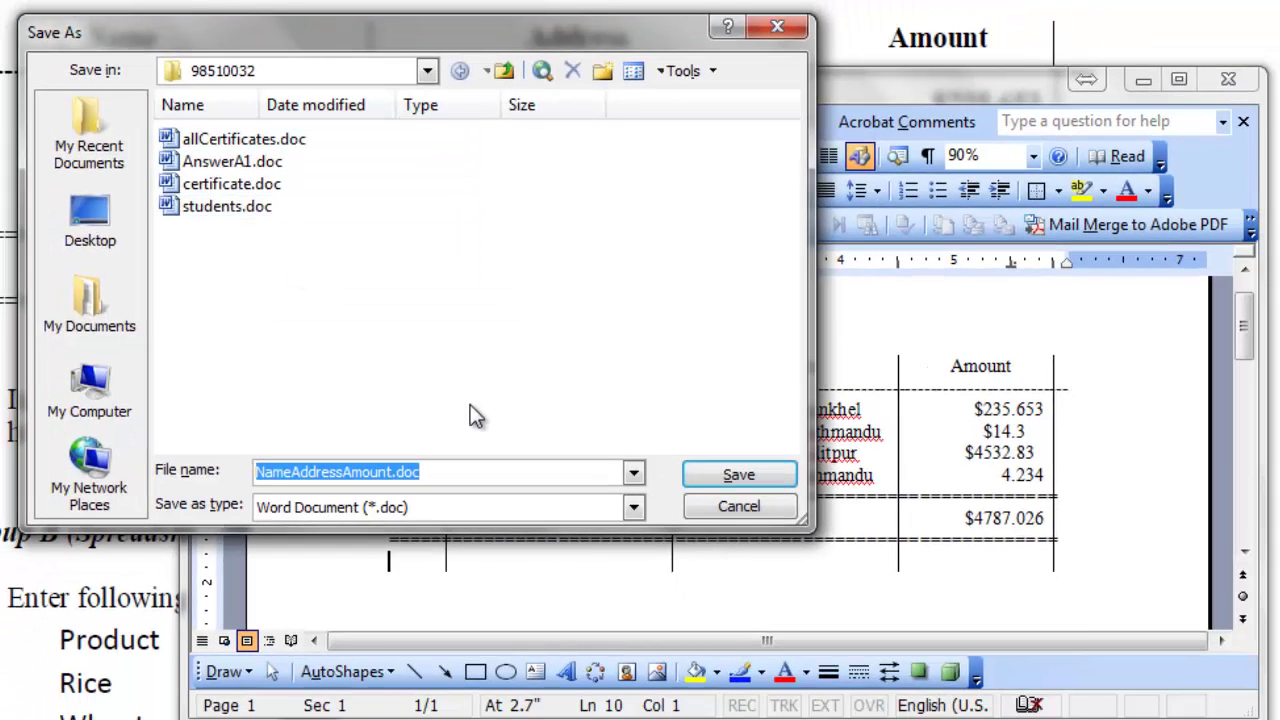
pyautogui.write('AnswerA')
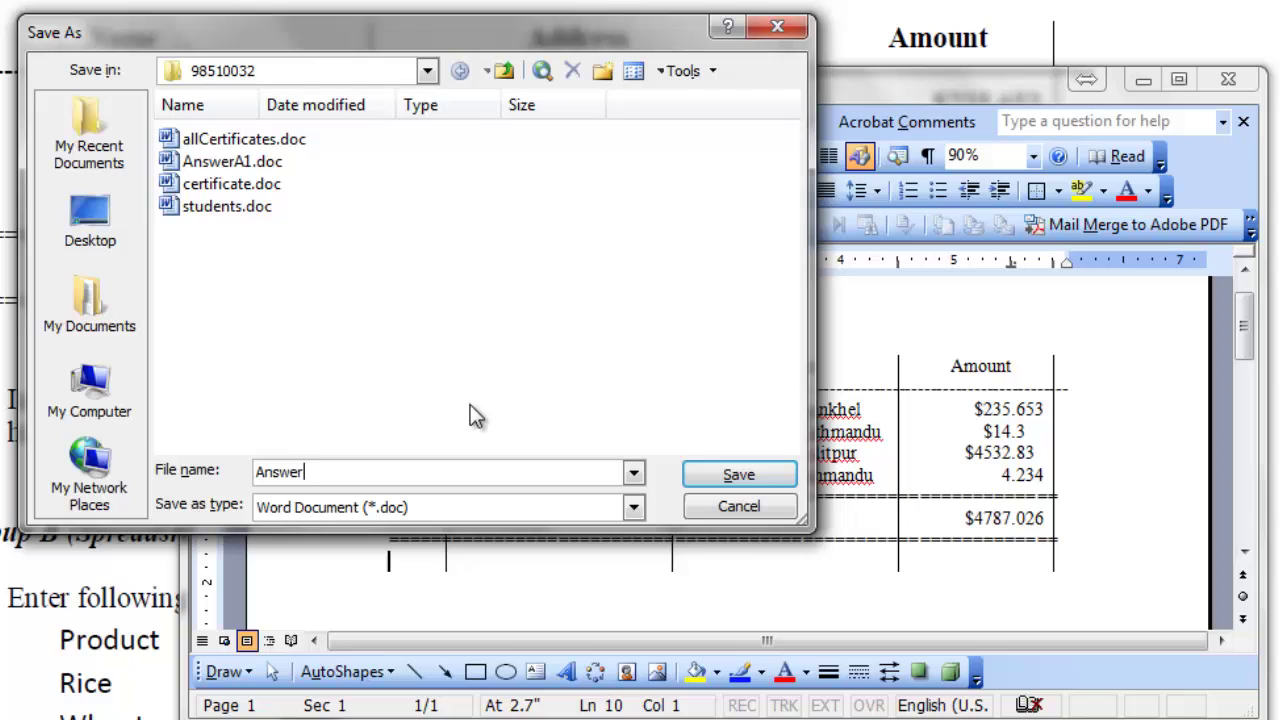
pyautogui.write('2')
pyautogui.click(759, 473)
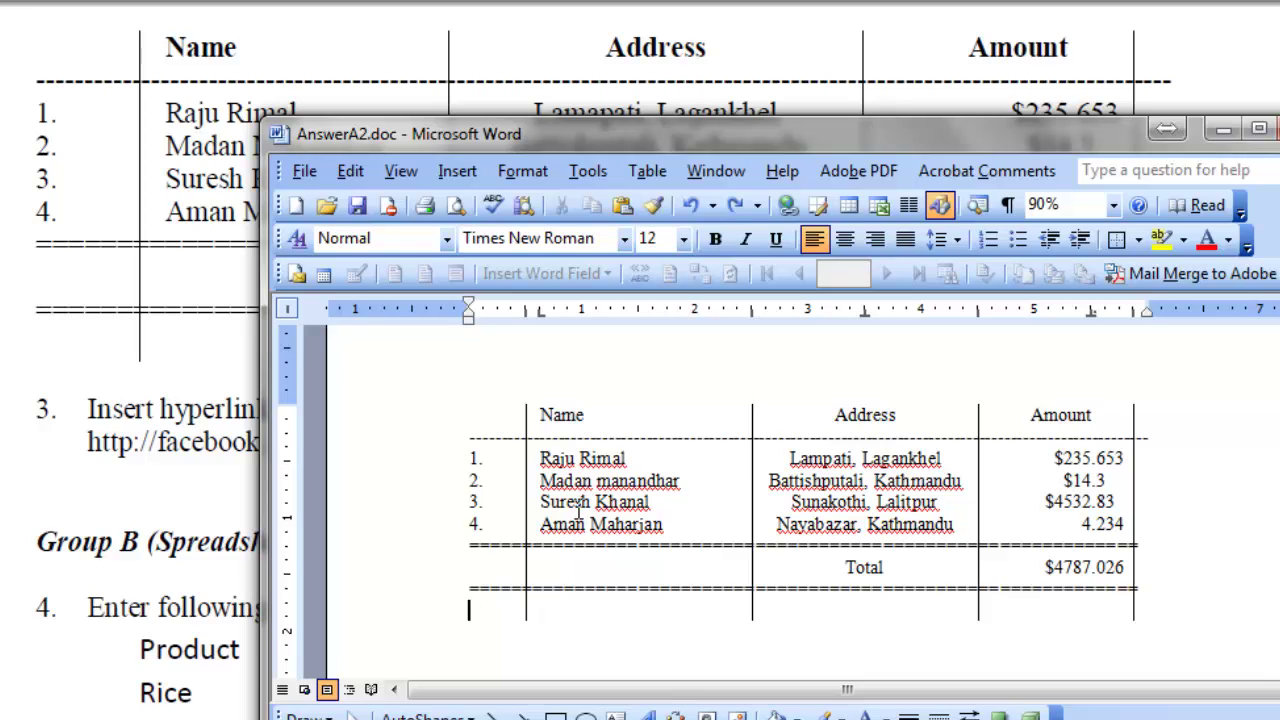
# Select the person's name in the table's third row and browse the Insert menu without choosing anything.
pyautogui.moveTo(541, 502); pyautogui.dragTo(650, 502)
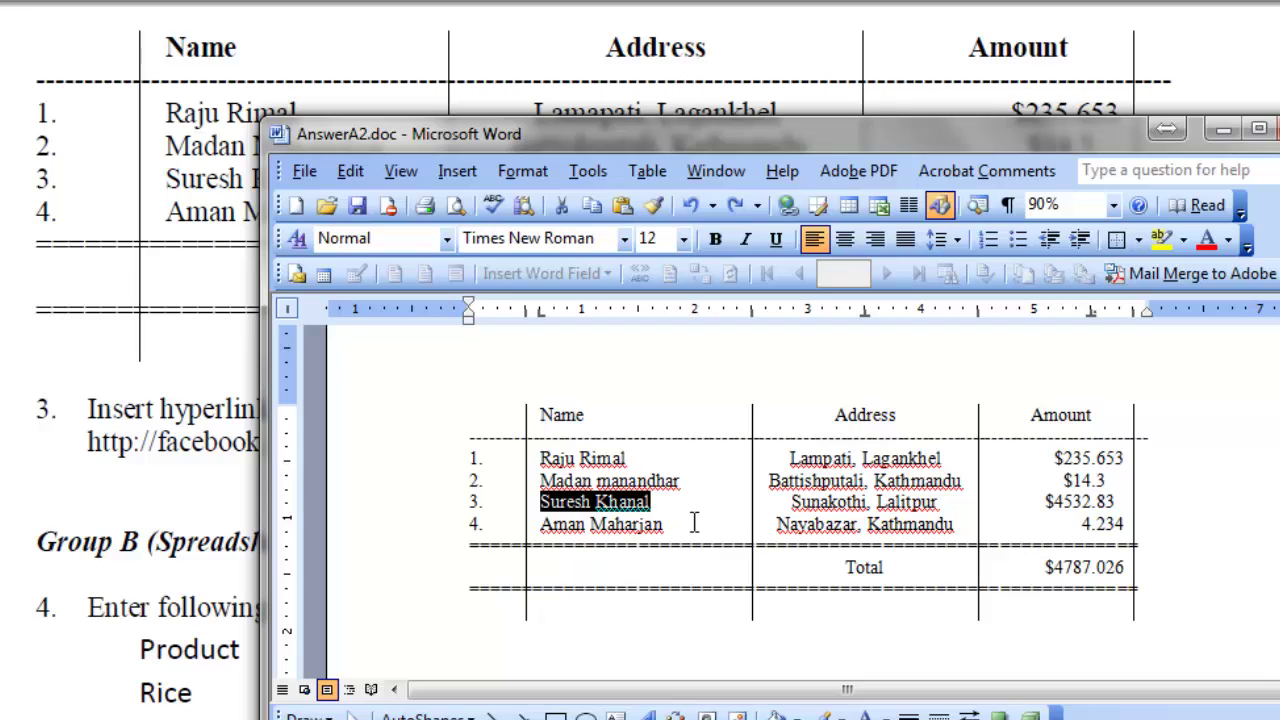
pyautogui.rightClick(590, 500)
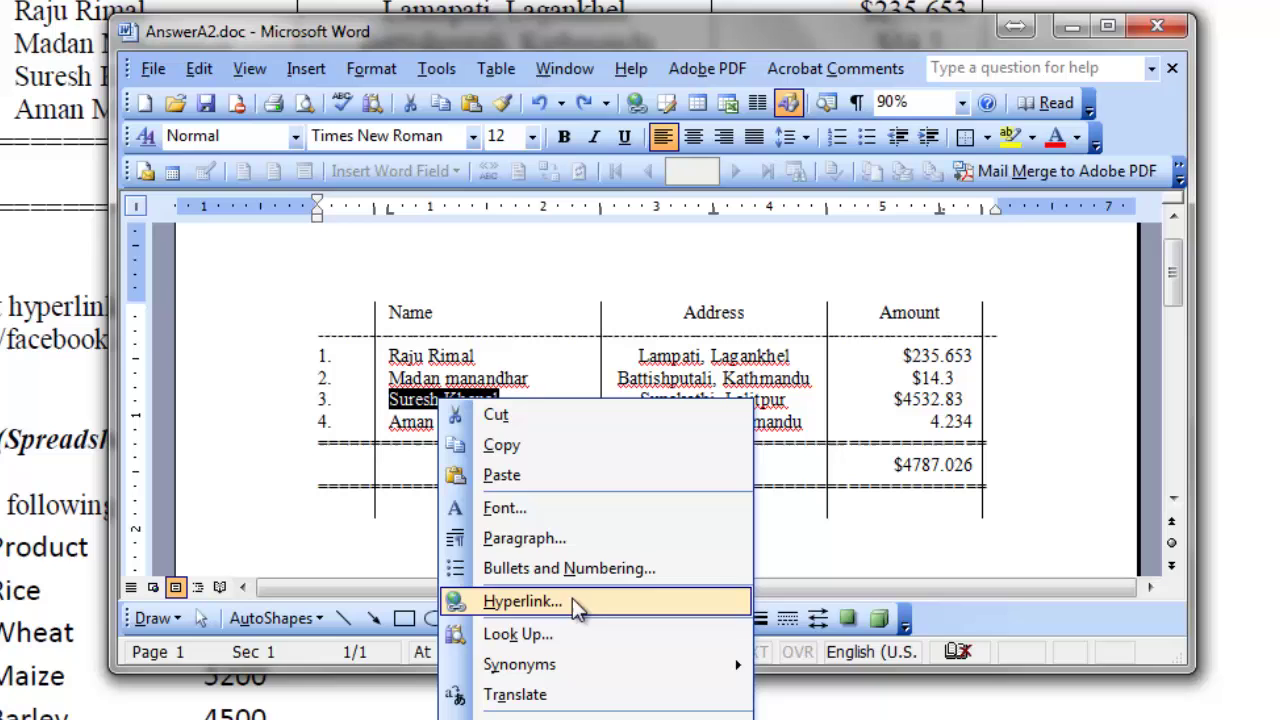
pyautogui.click(310, 73)
pyautogui.click(306, 70)
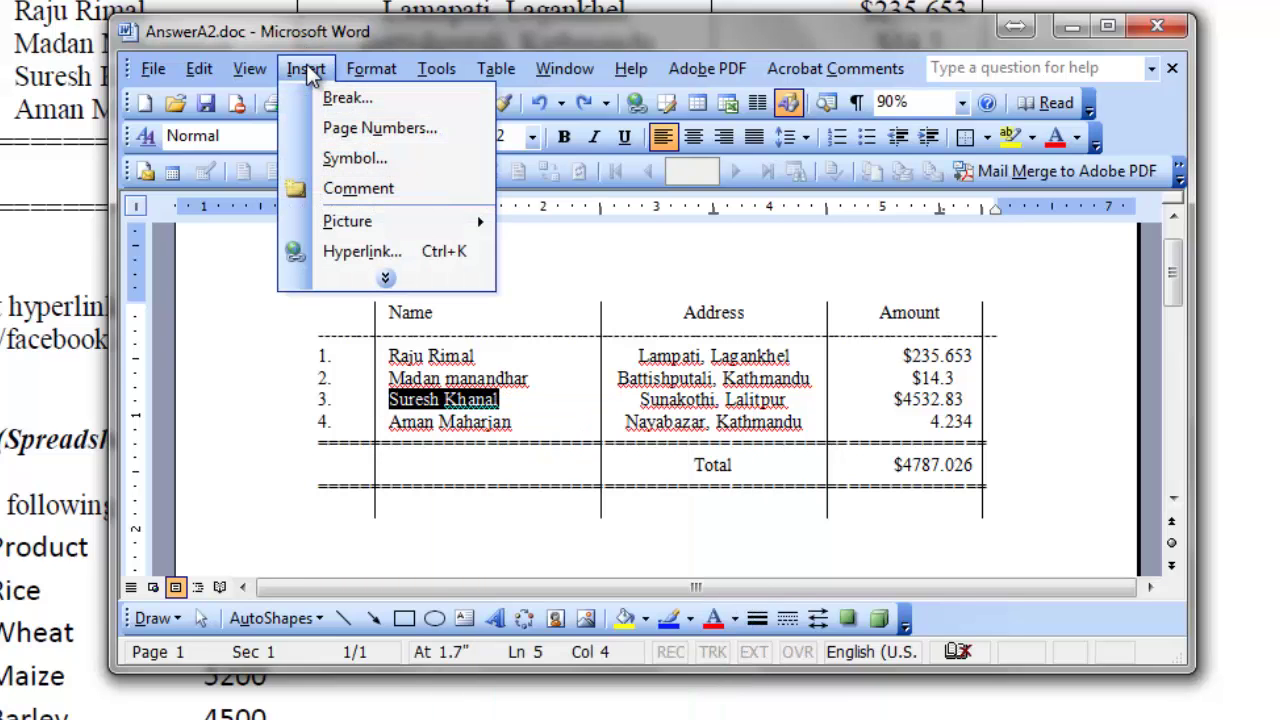
pyautogui.moveTo(390, 292)
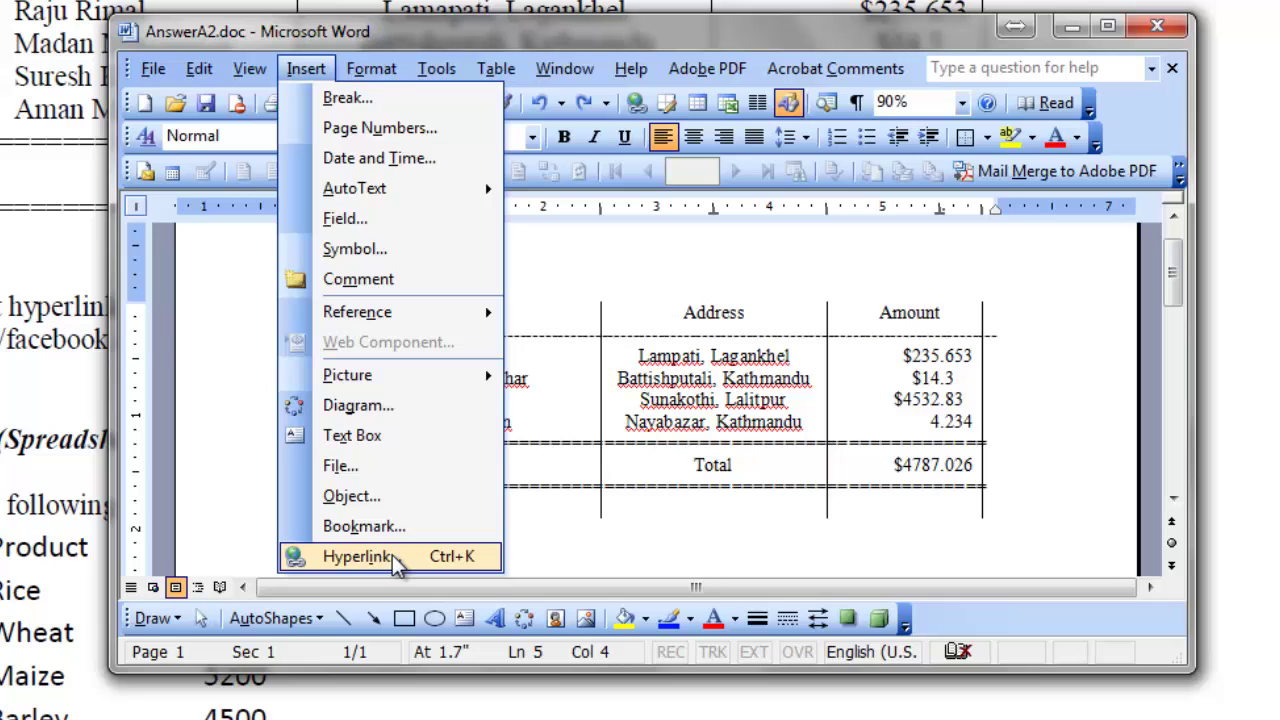
pyautogui.click(306, 68)
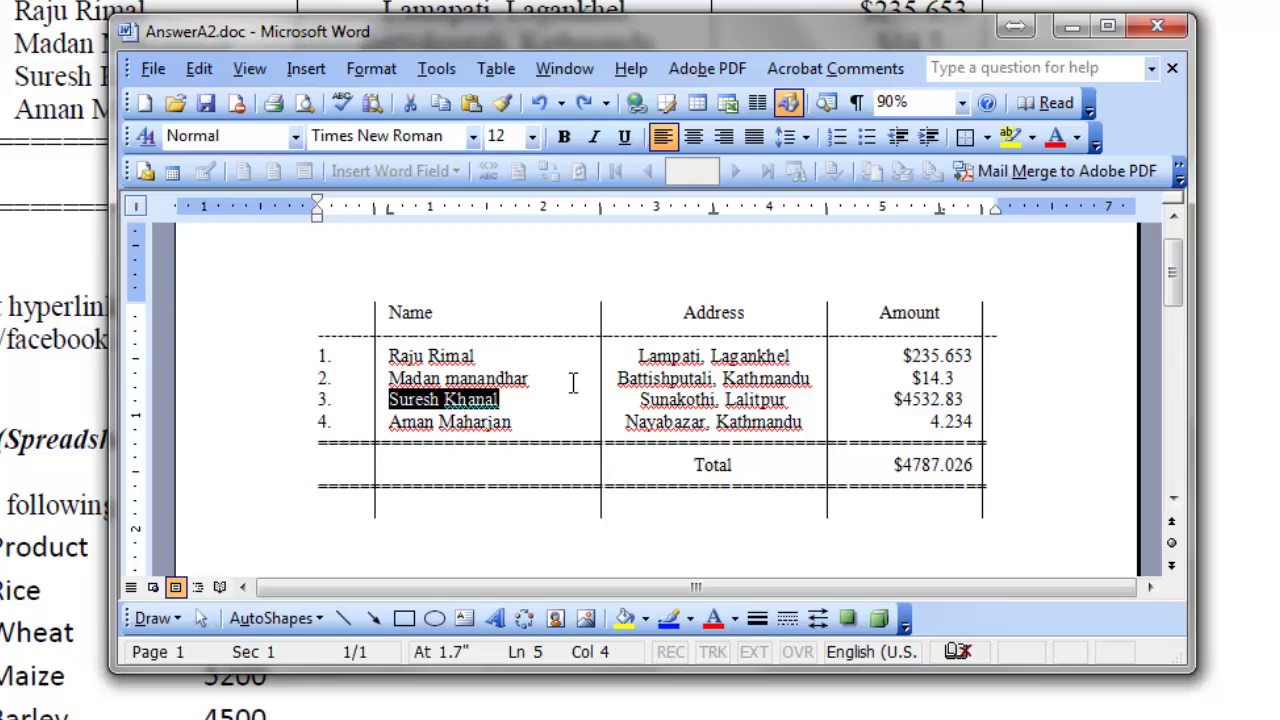
# Hyperlink the selected name to the person's Facebook profile address using Ctrl+K.
pyautogui.hotkey('ctrl', 'k')
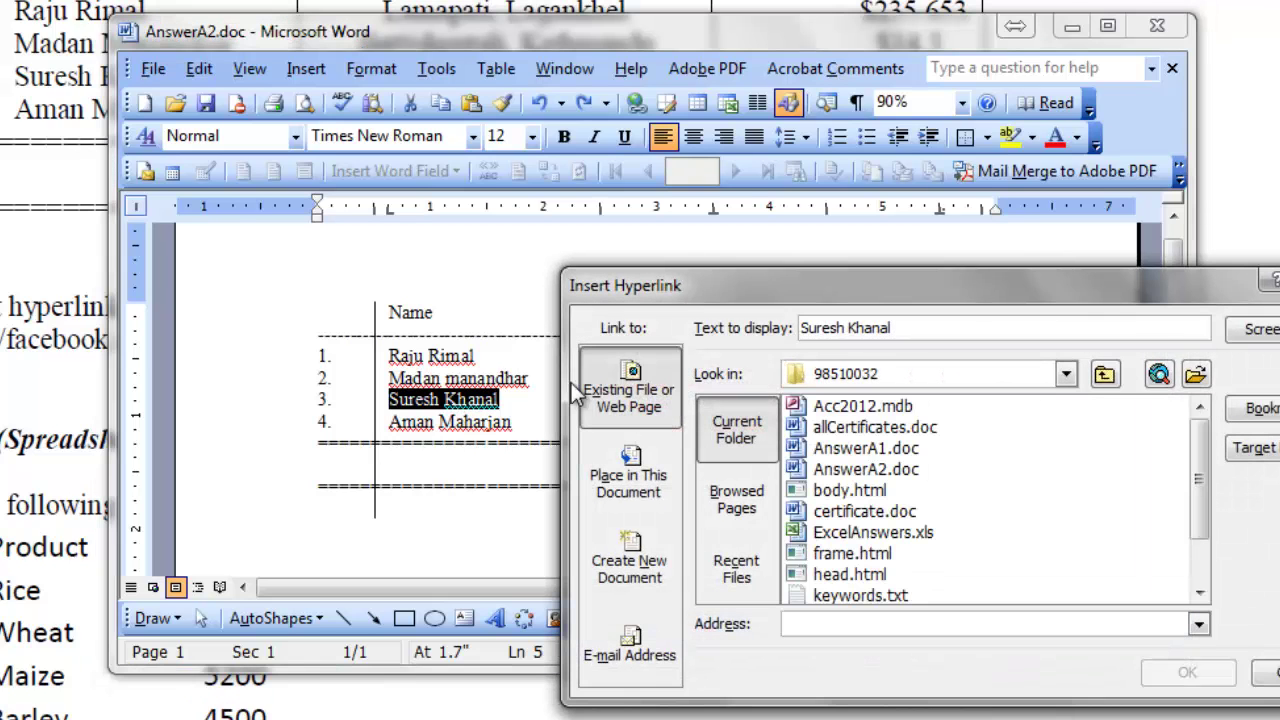
pyautogui.moveTo(872, 290); pyautogui.dragTo(547, 189)
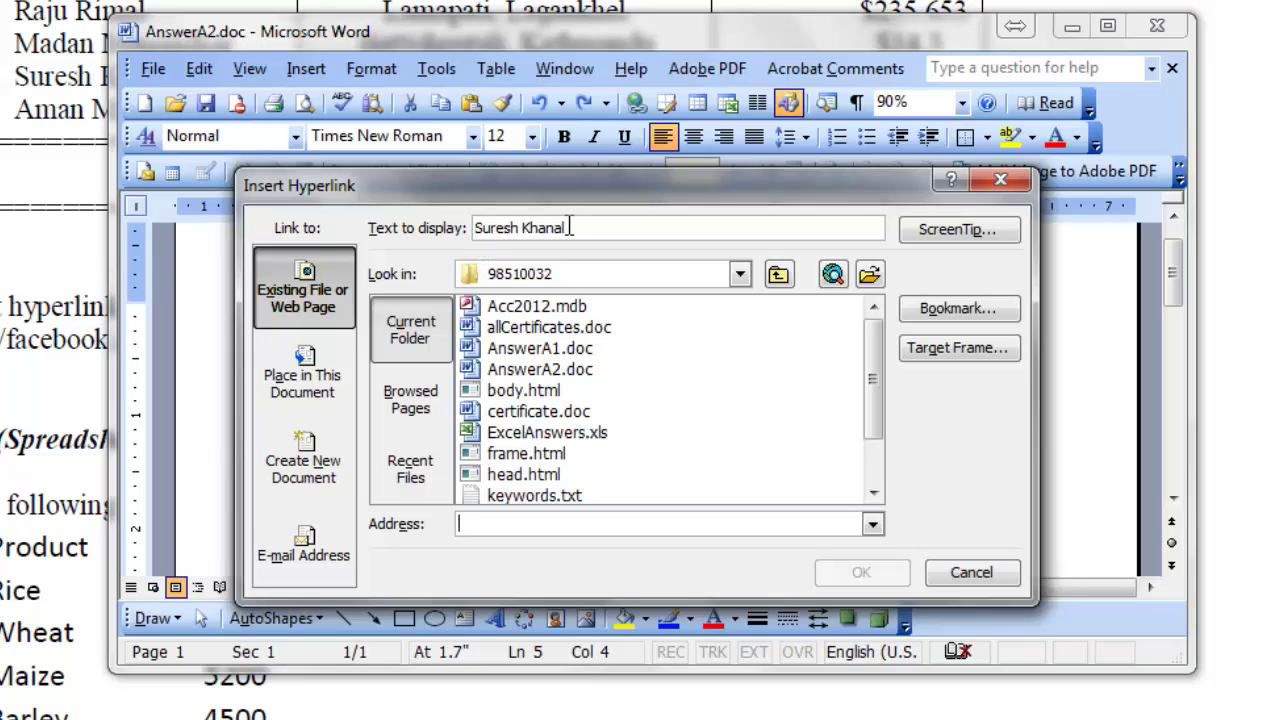
pyautogui.click(489, 530)
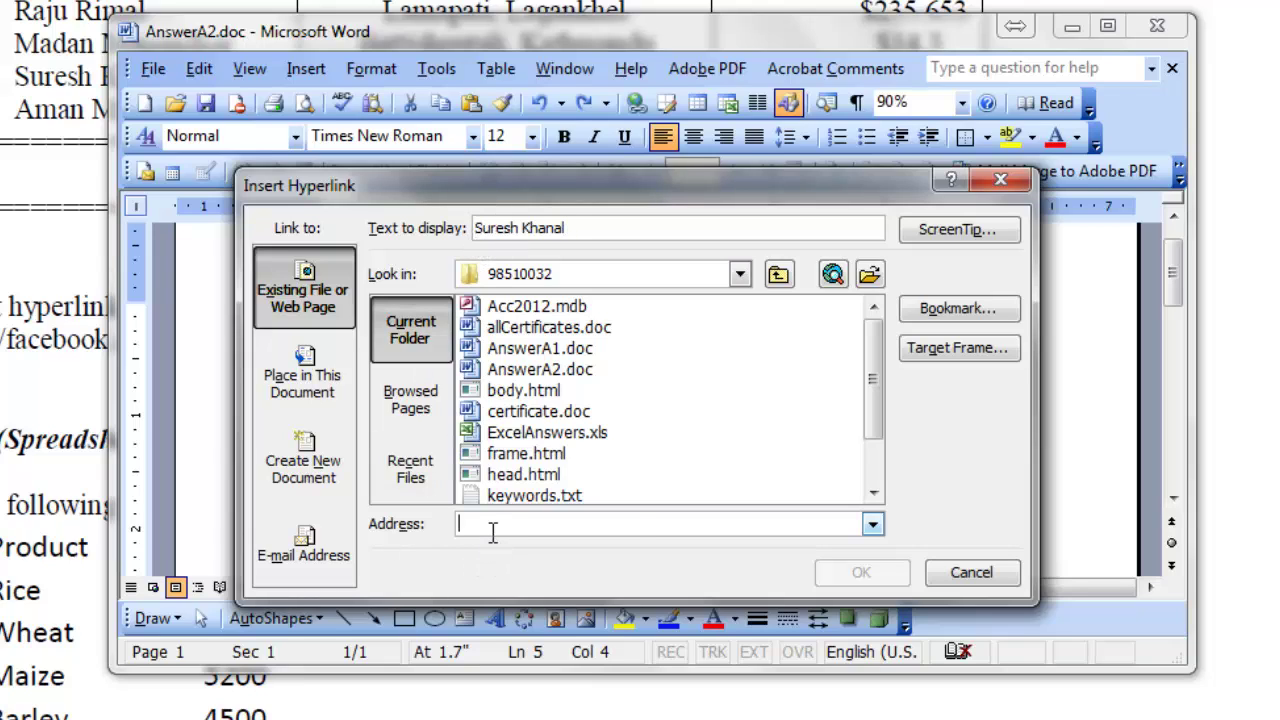
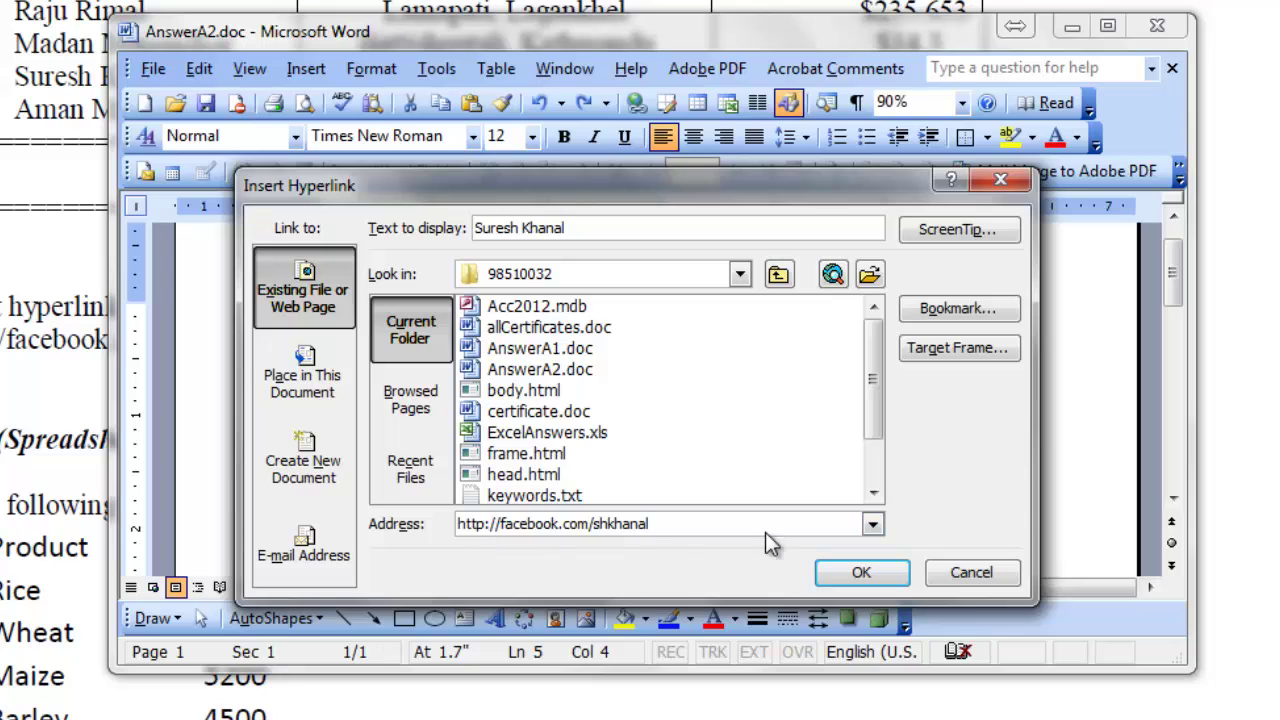
pyautogui.click(858, 576)
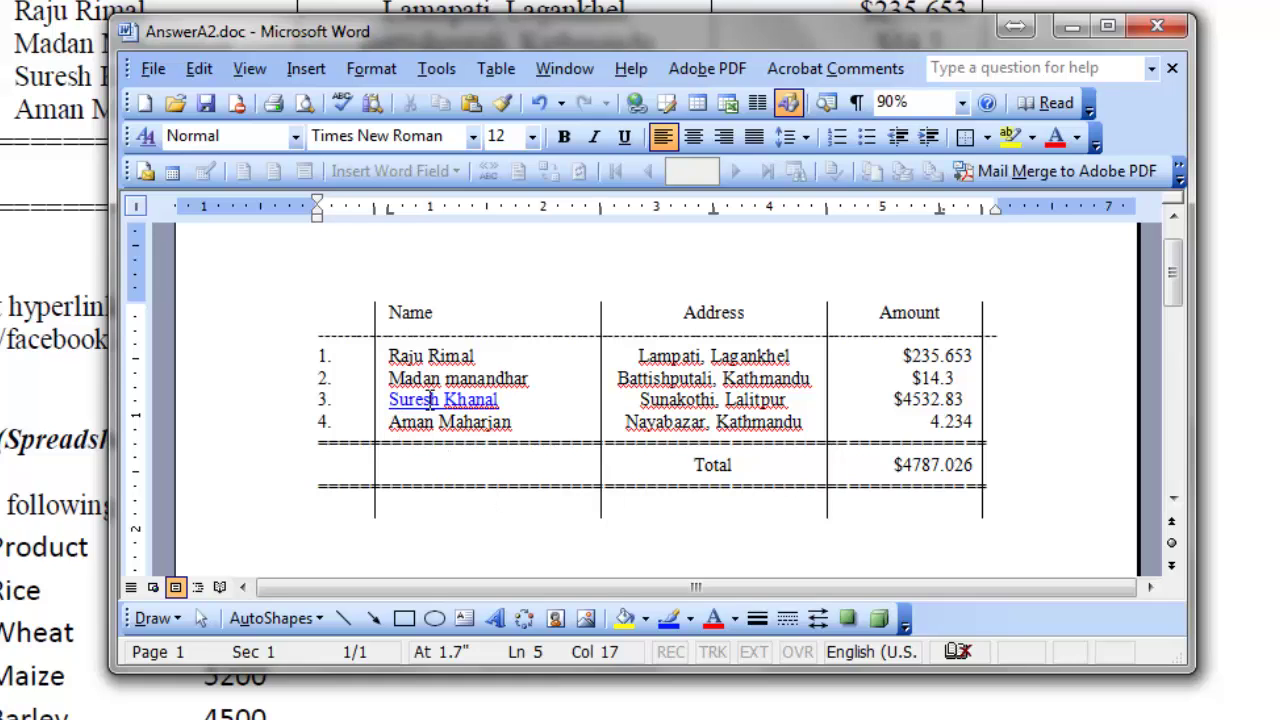
# Scroll the Sample Set - 06 exam sheet to review its title header and Group A questions.
pyautogui.moveTo(430, 400)
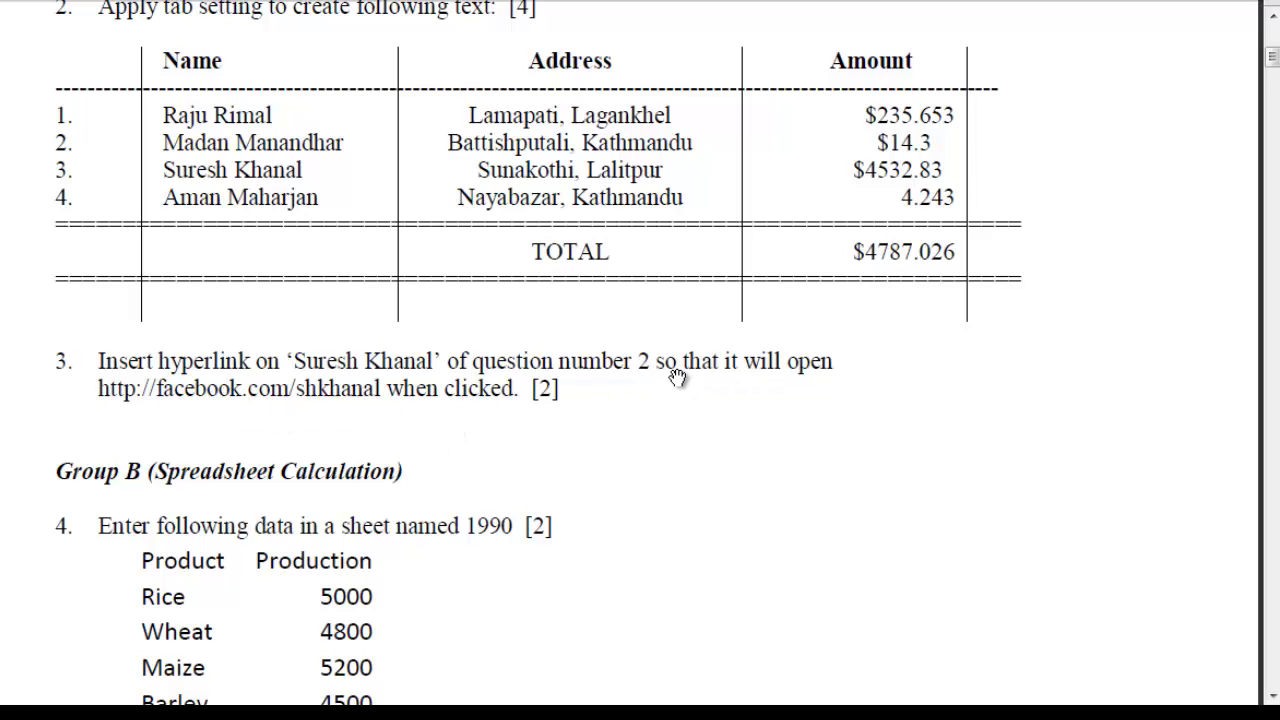
pyautogui.scroll(5, 677, 376)
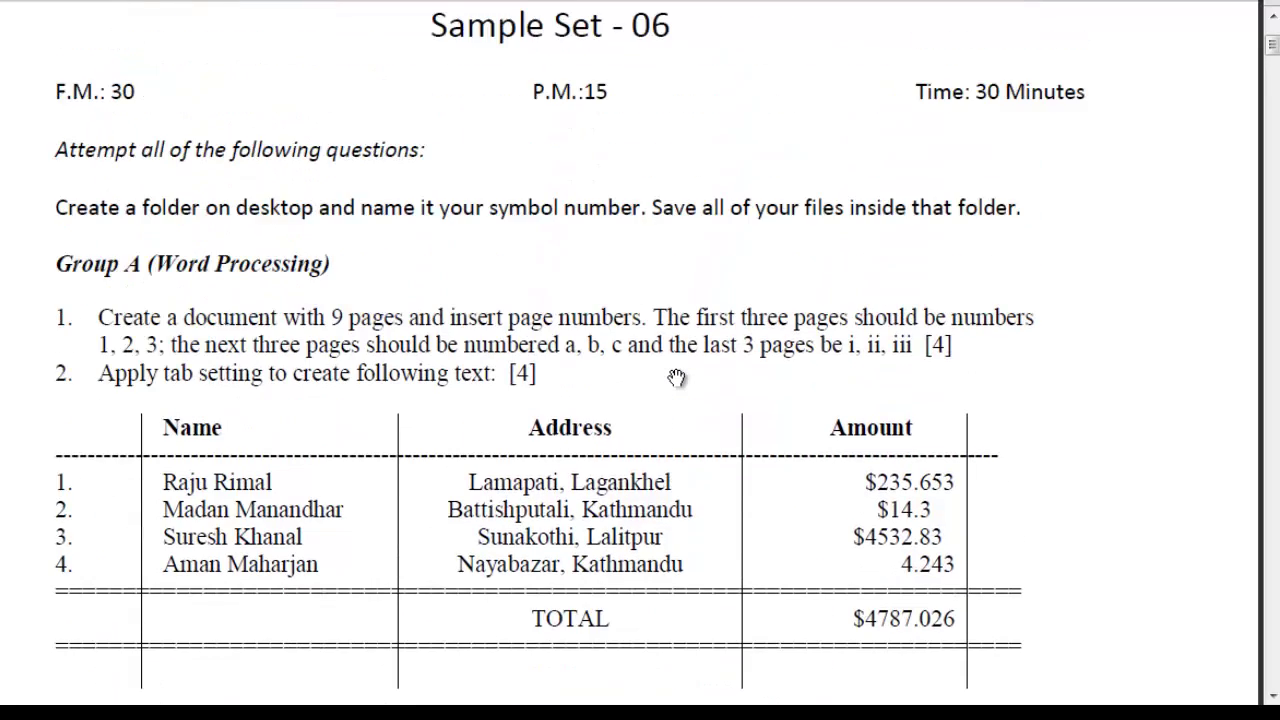
pyautogui.scroll(-1, 677, 376)
pyautogui.scroll(-2, 677, 376)
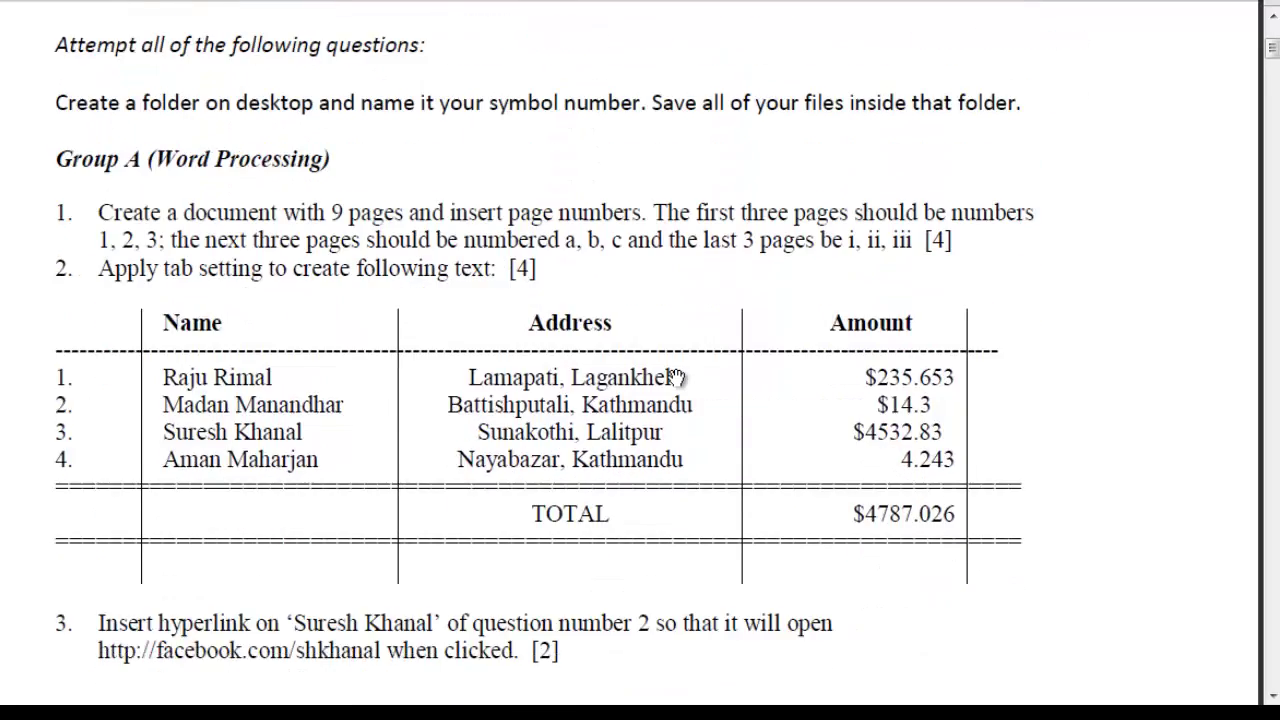
pyautogui.scroll(7, 677, 376)
pyautogui.scroll(1, 677, 377)
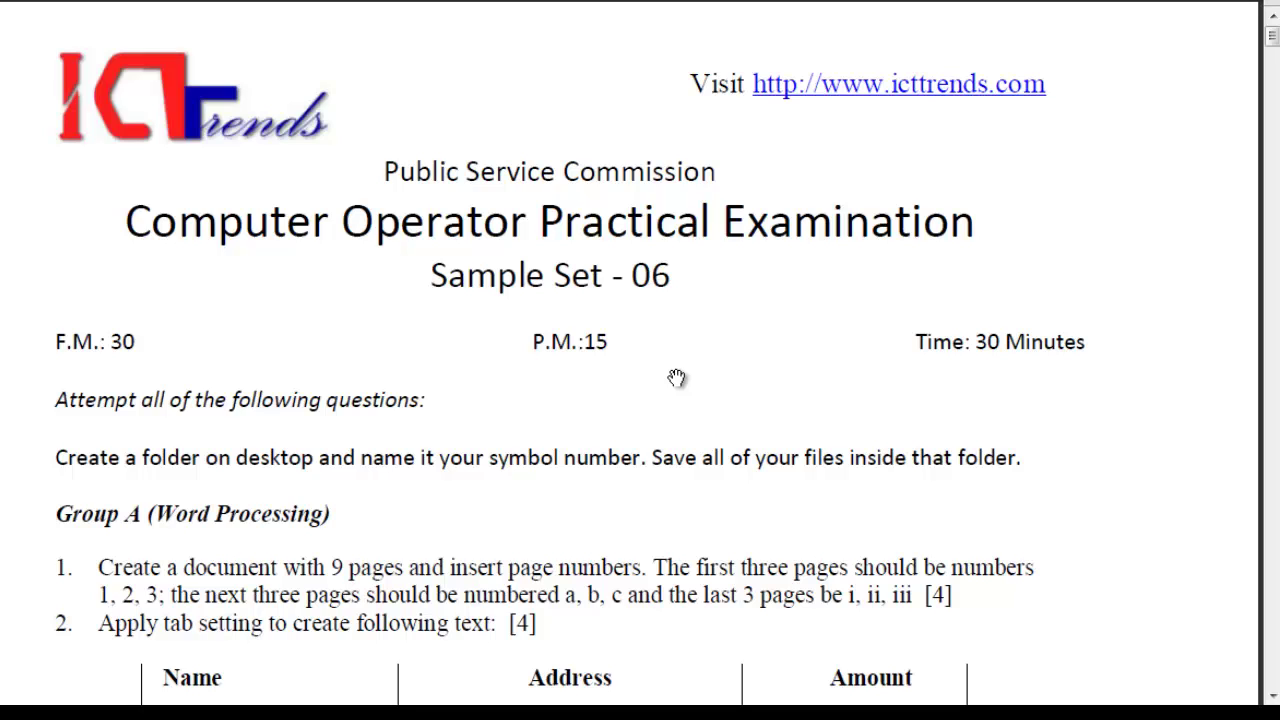
# Save AnswerA2.doc, close it, and exit Word.
pyautogui.hotkey('alt', 'Tab')
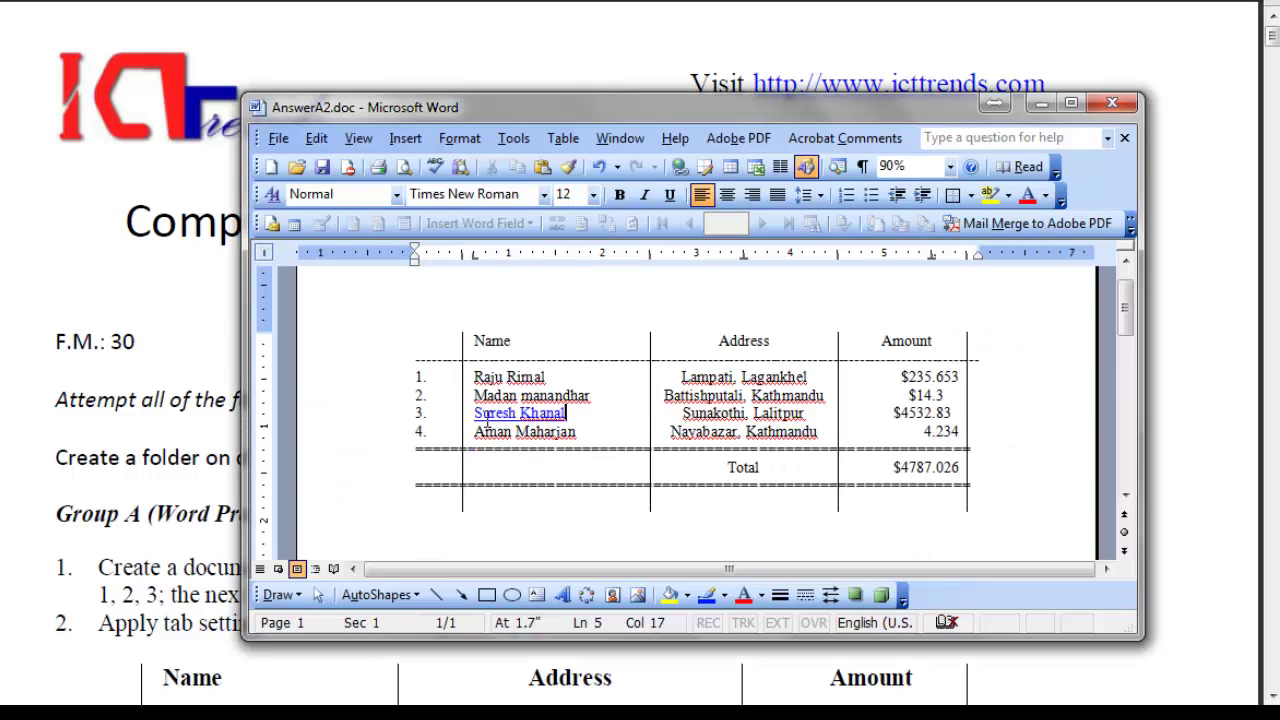
pyautogui.click(322, 168)
pyautogui.click(278, 138)
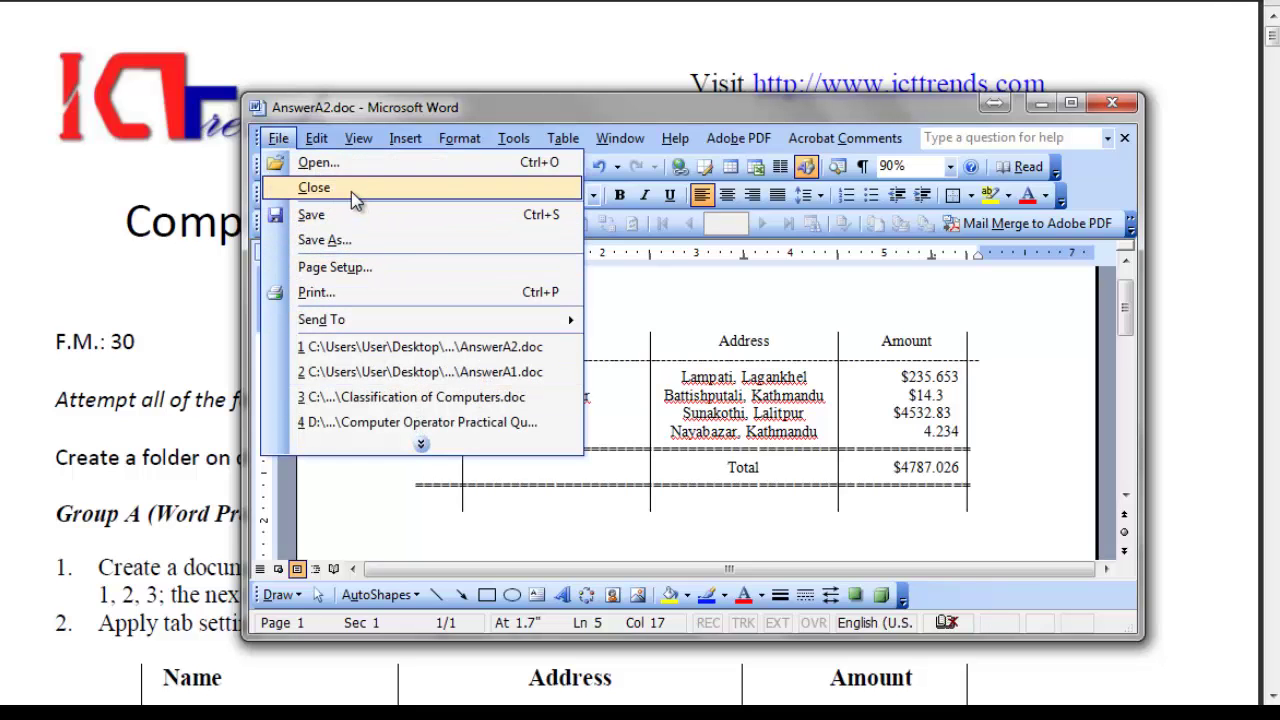
pyautogui.click(314, 188)
pyautogui.hotkey('alt', 'F4')
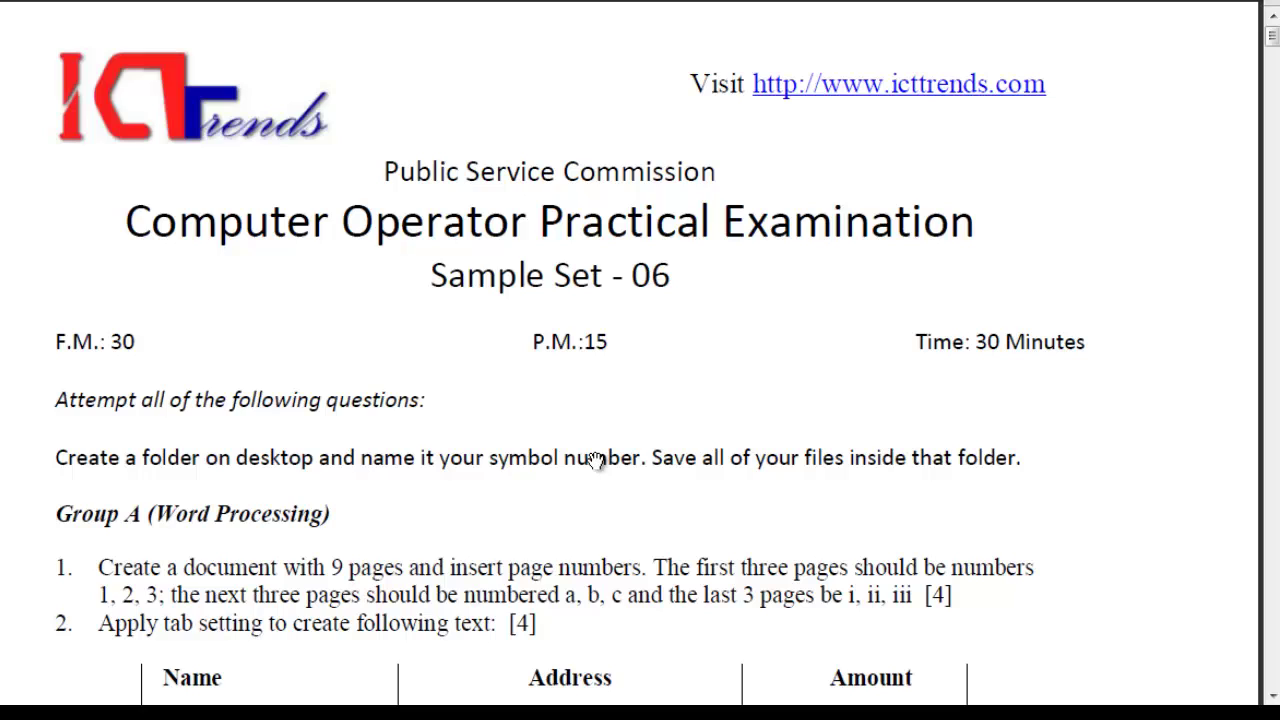